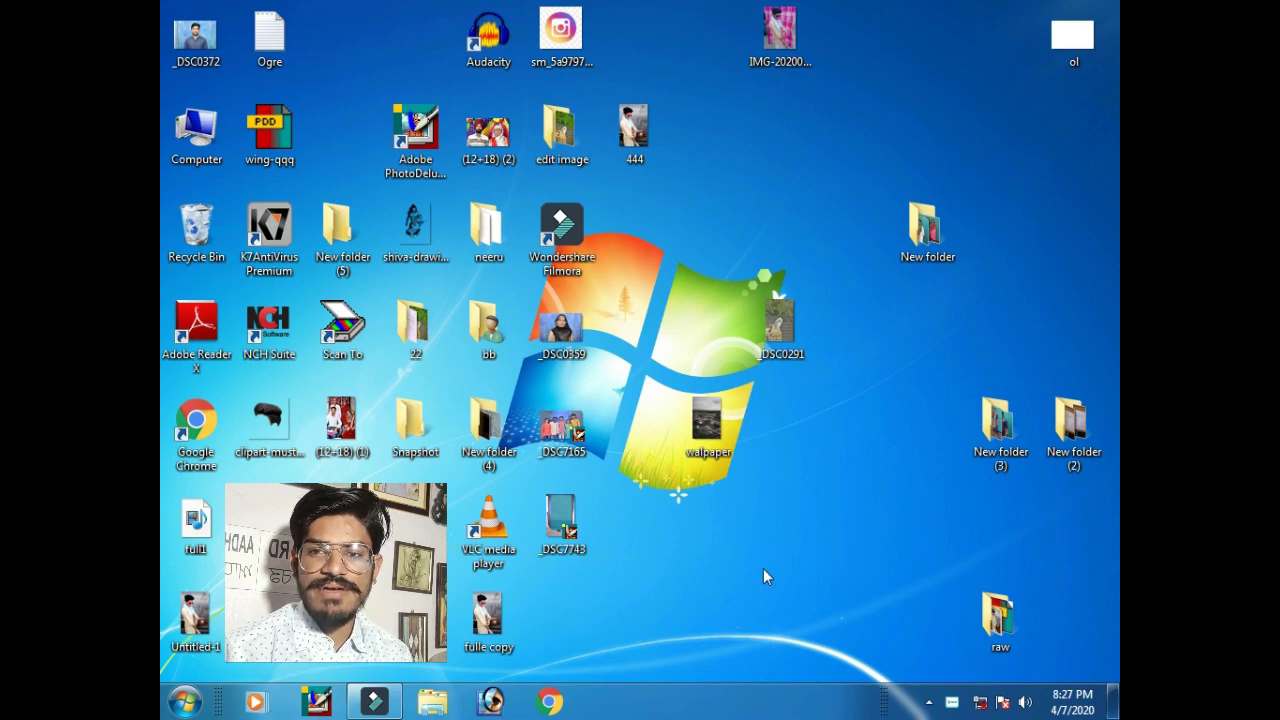
Open the raw folder and preview the boy photo qqq
double_click(1002, 620)
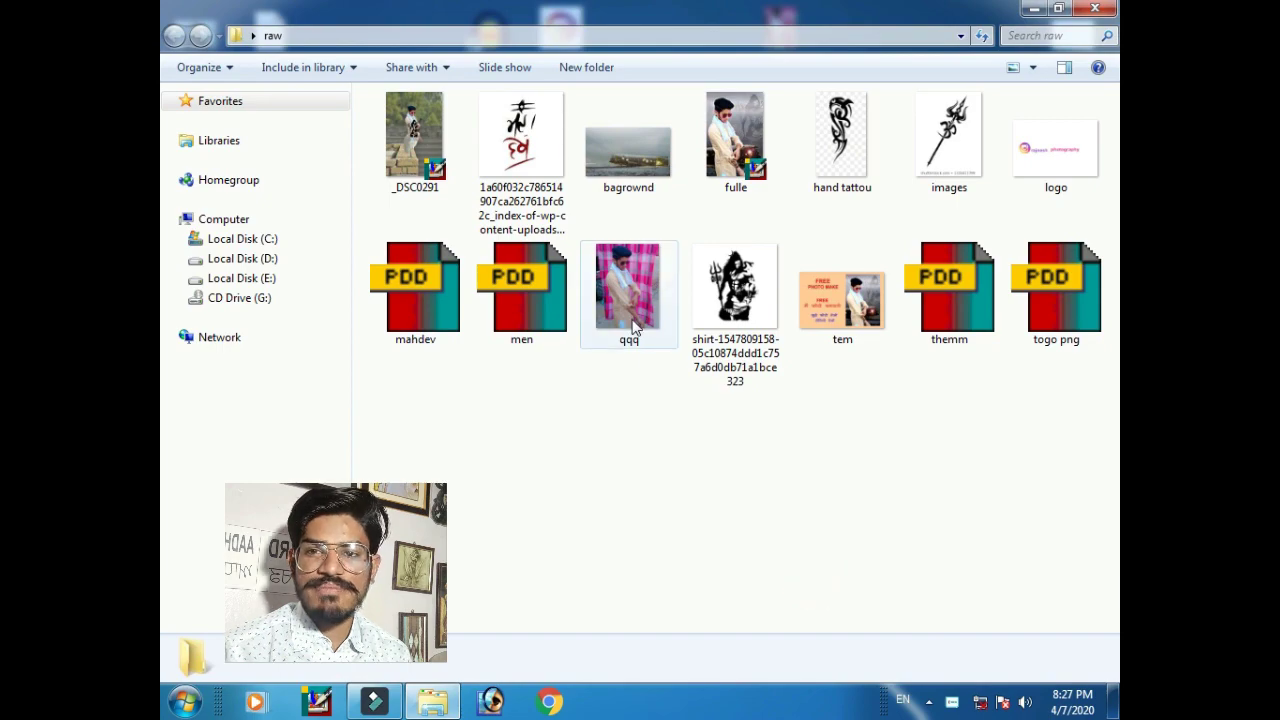
double_click(628, 295)
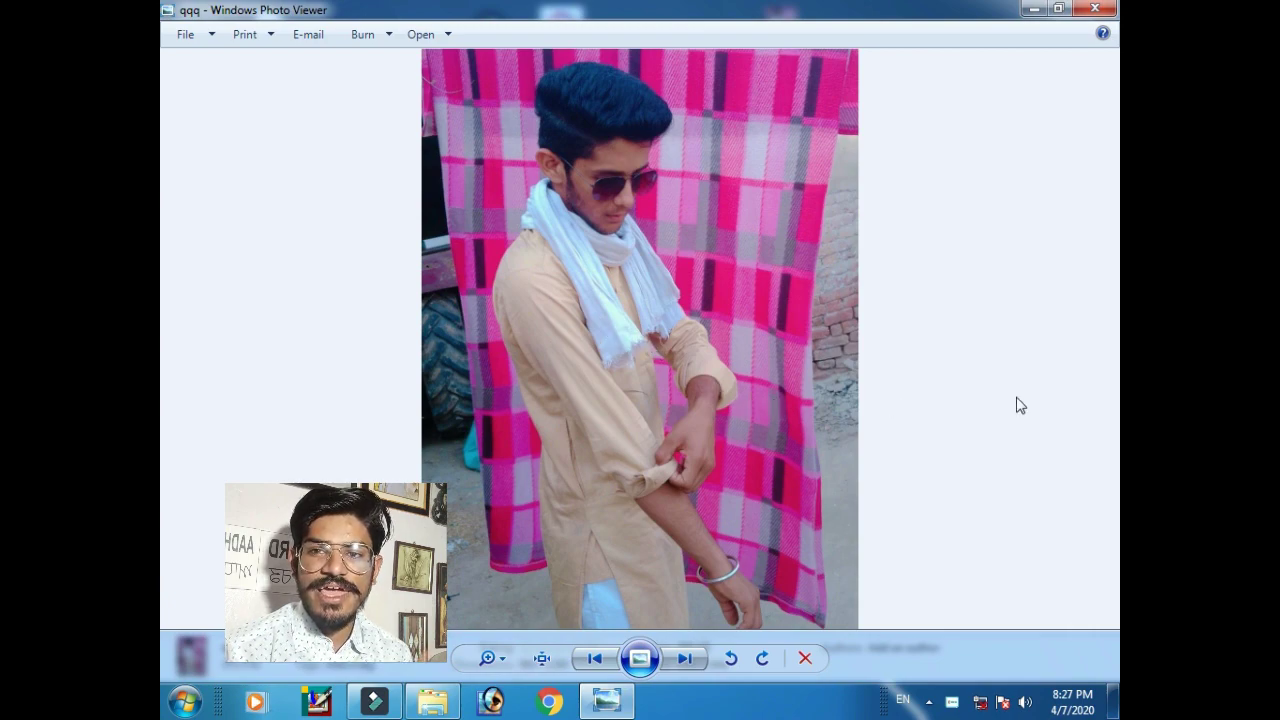
left_click(1097, 10)
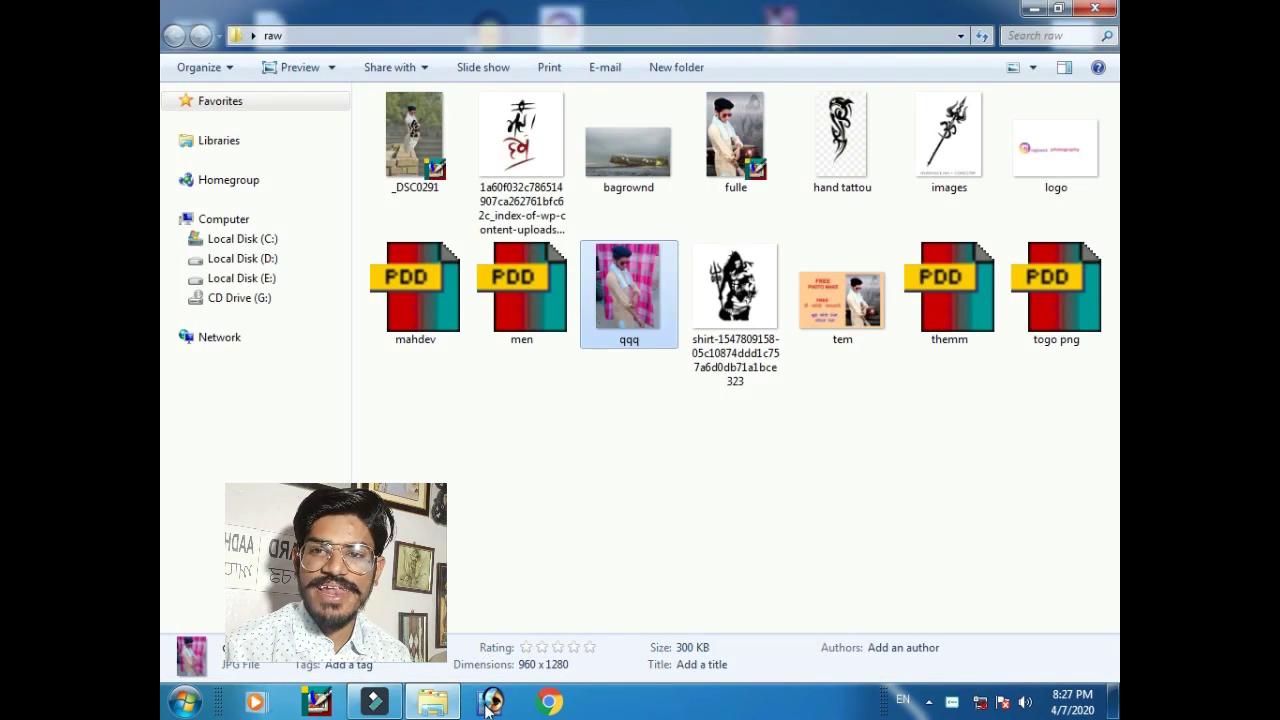
Launch Photoshop and open qqq.jpg in it via Open with
left_click(493, 702)
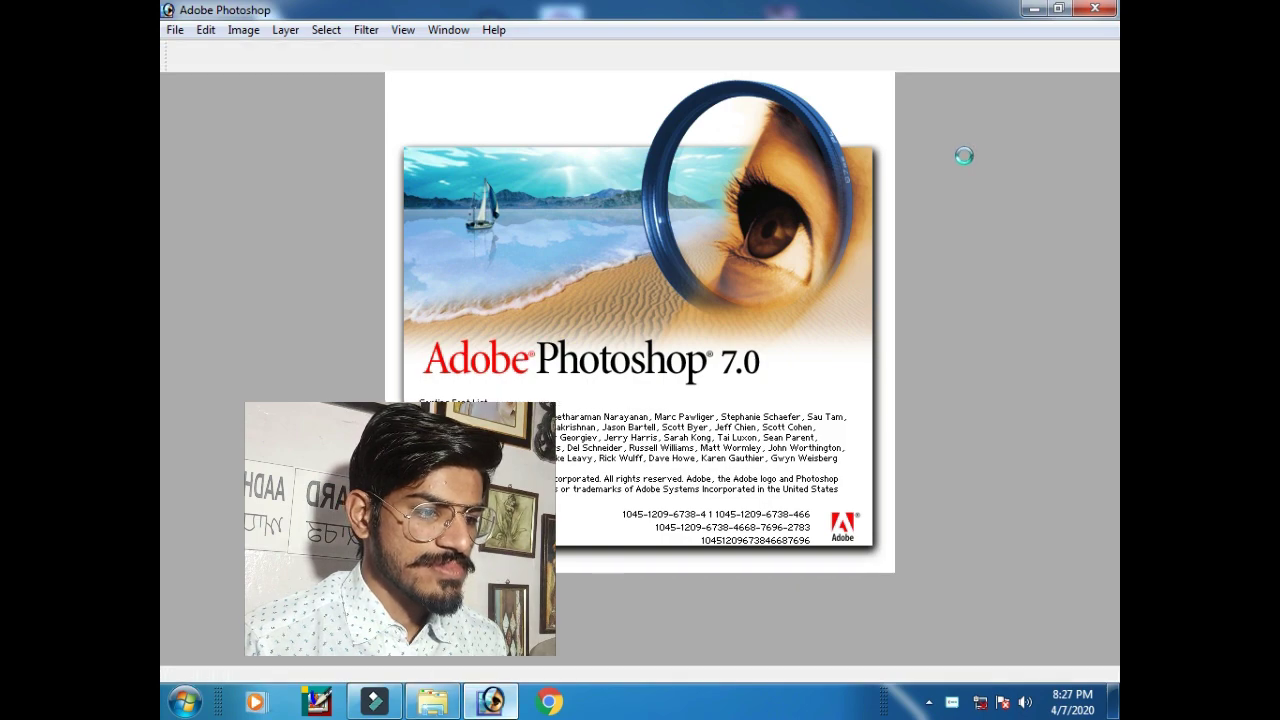
left_click(1033, 10)
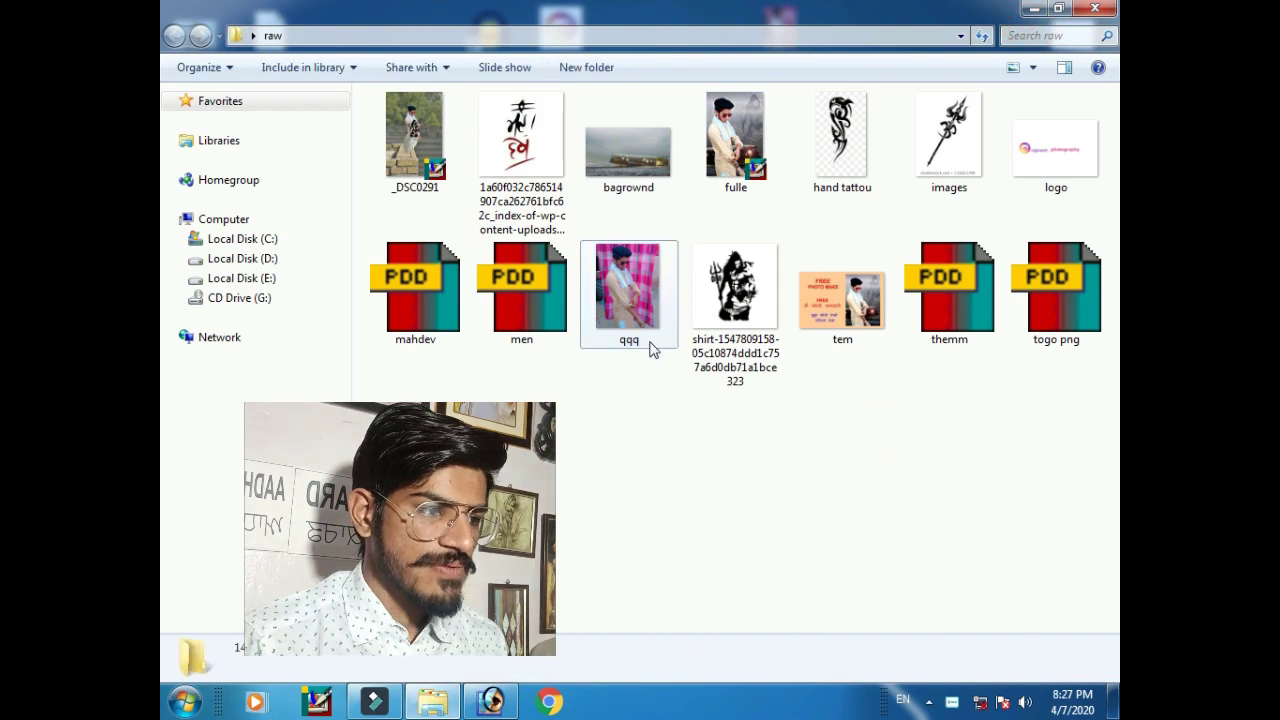
right_click(632, 311)
mouse_move(690, 363)
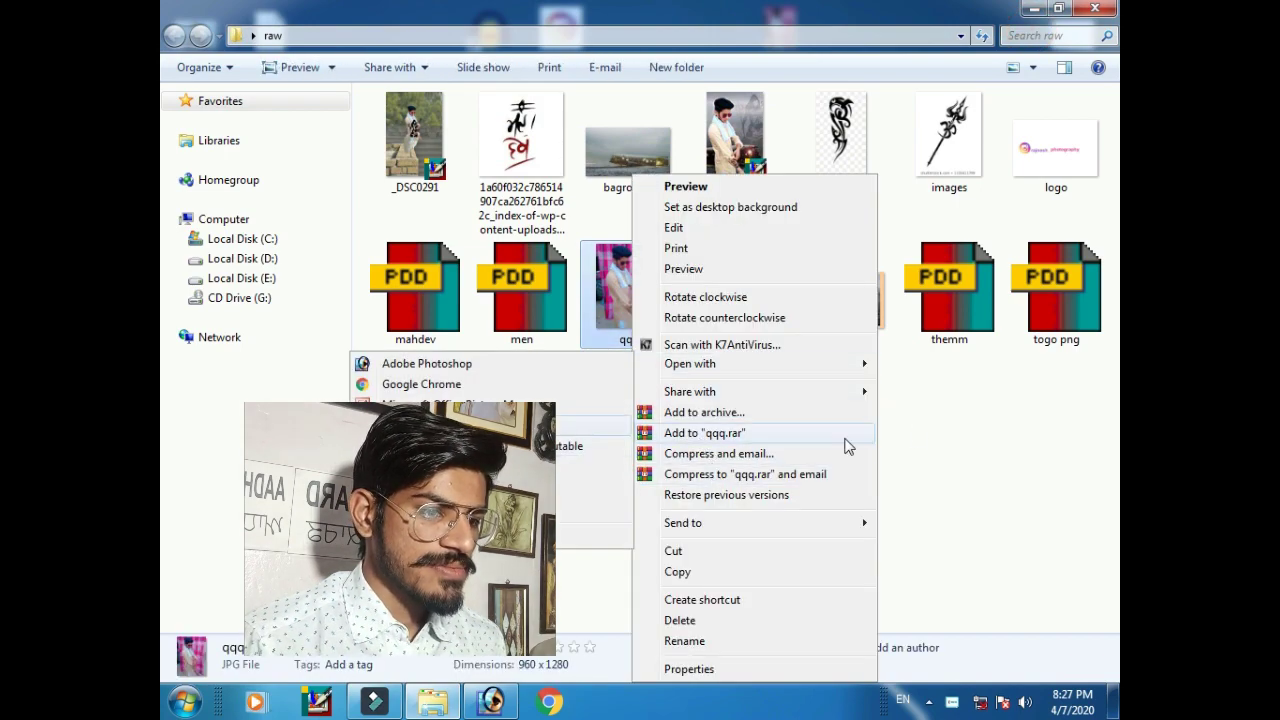
left_click(426, 363)
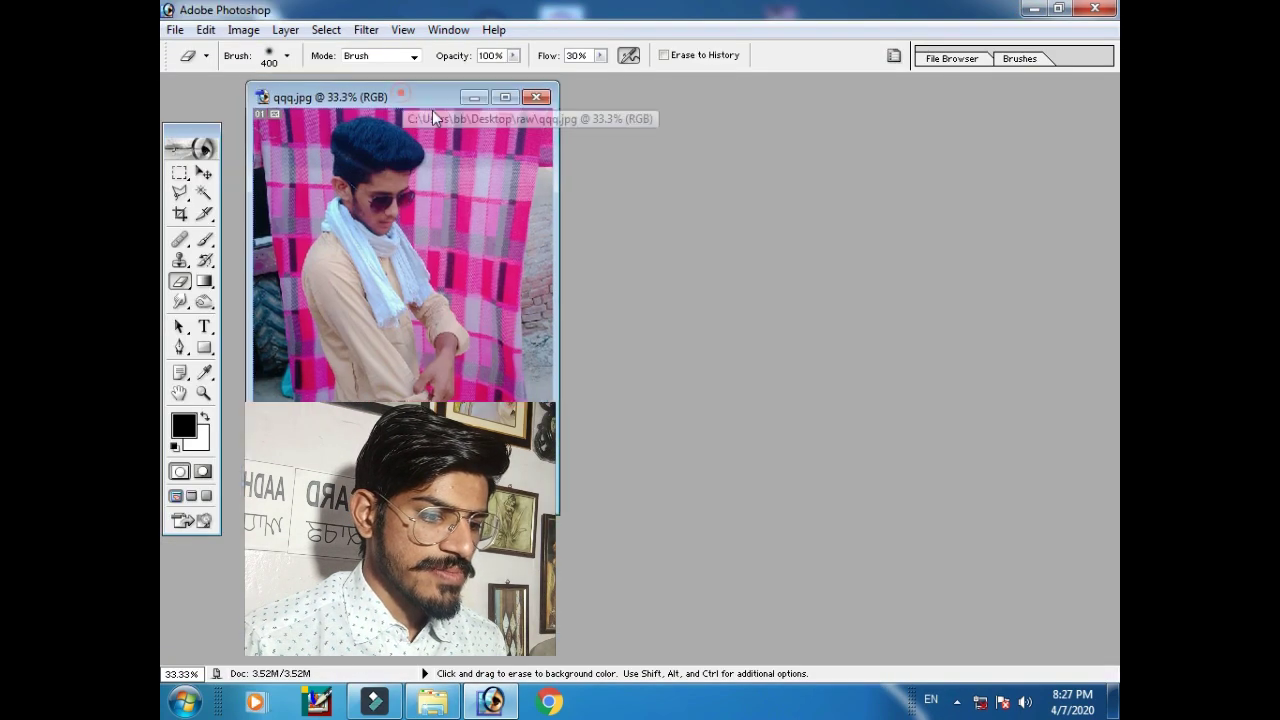
Erase the pink blanket at the top-right of qqq.jpg to white
mouse_move(530, 172)
left_mouse_down()
mouse_move(528, 145)
mouse_move(545, 165)
left_mouse_up()
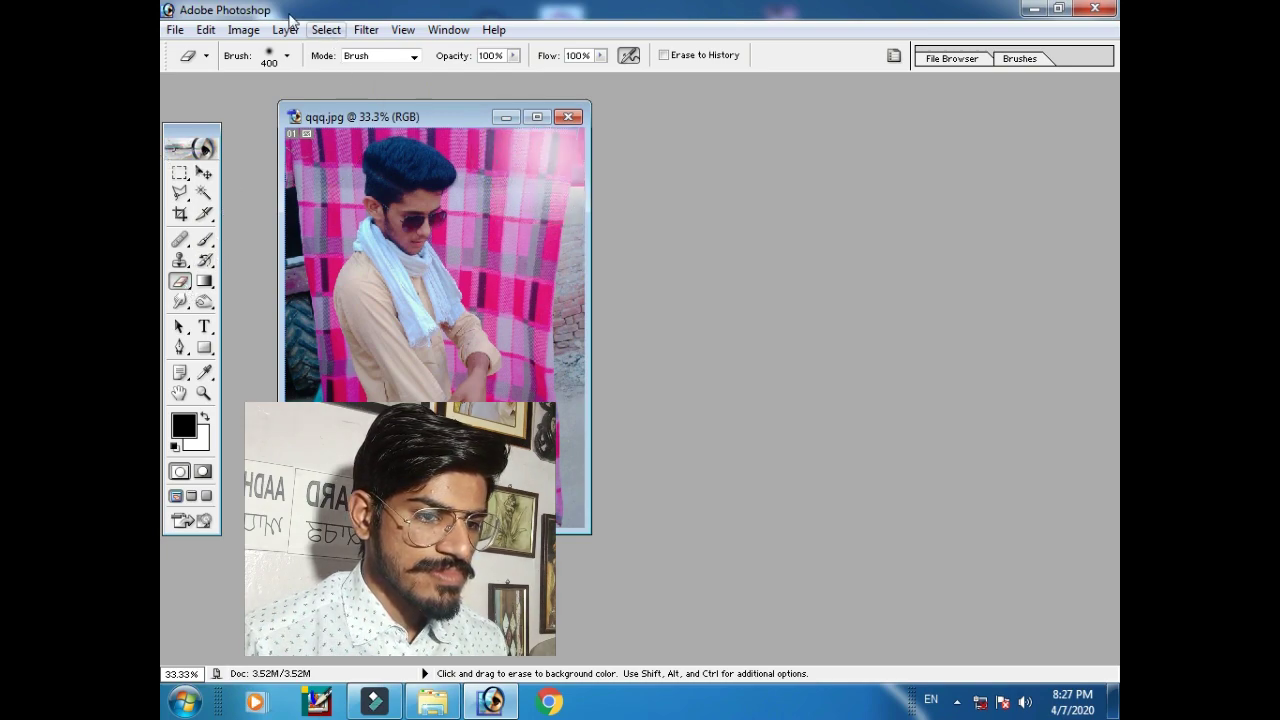
left_click_drag(515, 135, 543, 143)
left_click_drag(591, 186, 566, 186)
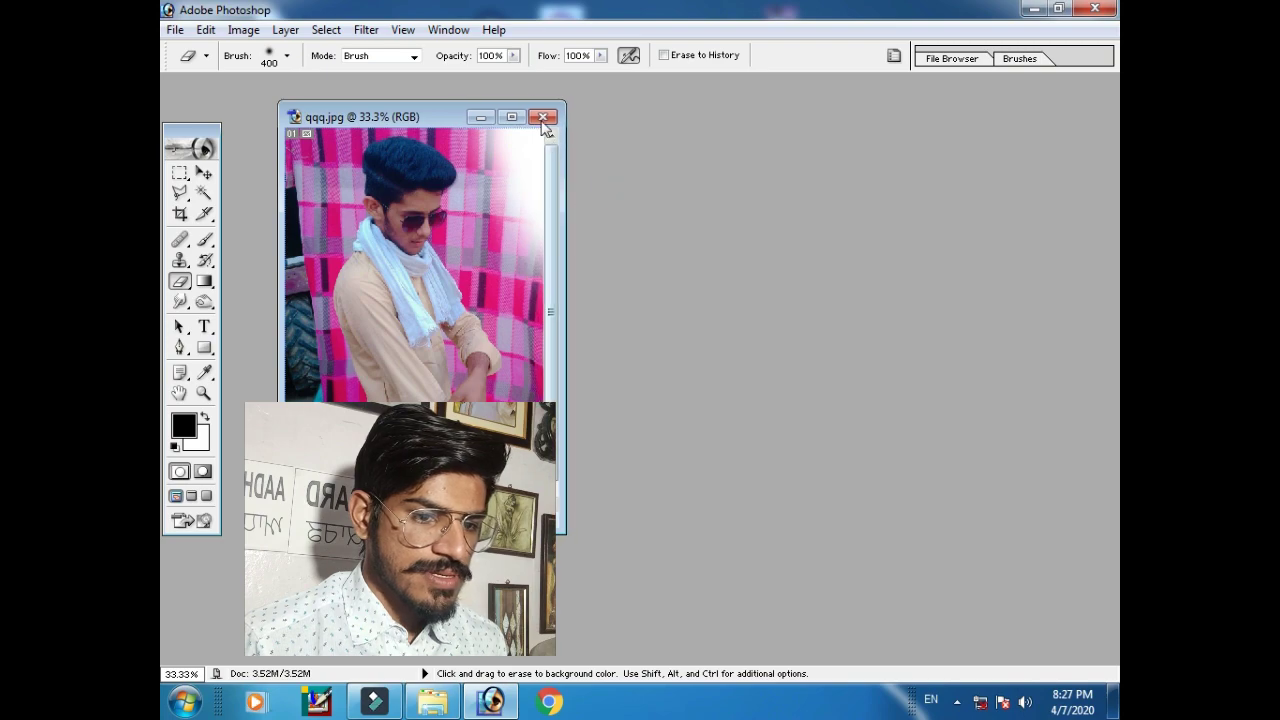
Erase qqq's right edge down to the bottom, close it, and maximize men.PDD
left_click(511, 117)
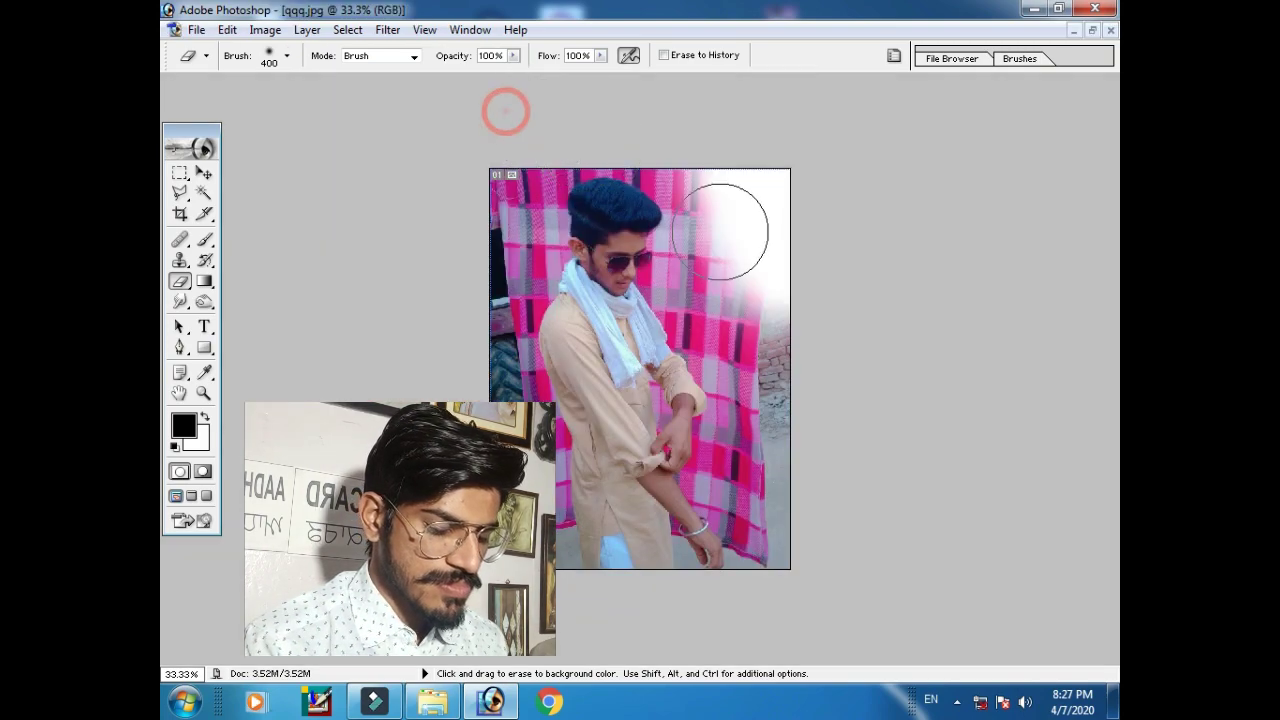
left_click(780, 181)
left_click_drag(805, 372, 831, 500)
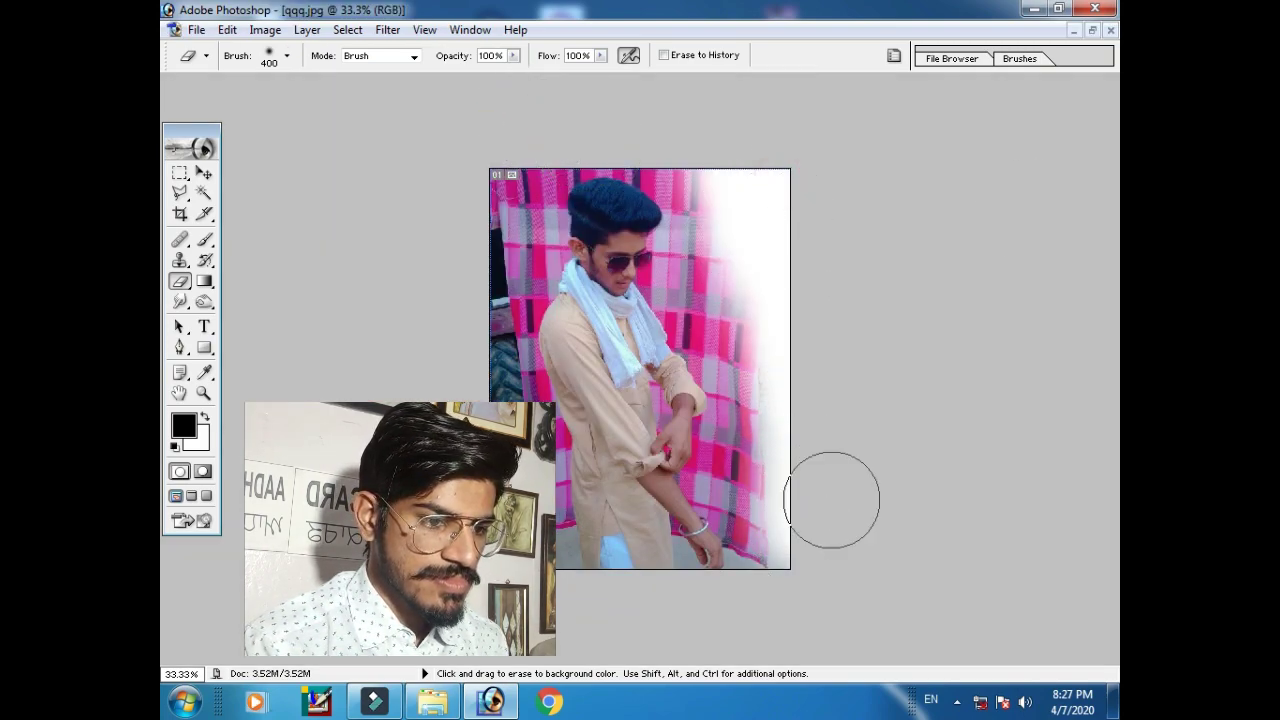
left_click(1110, 30)
left_click(390, 92)
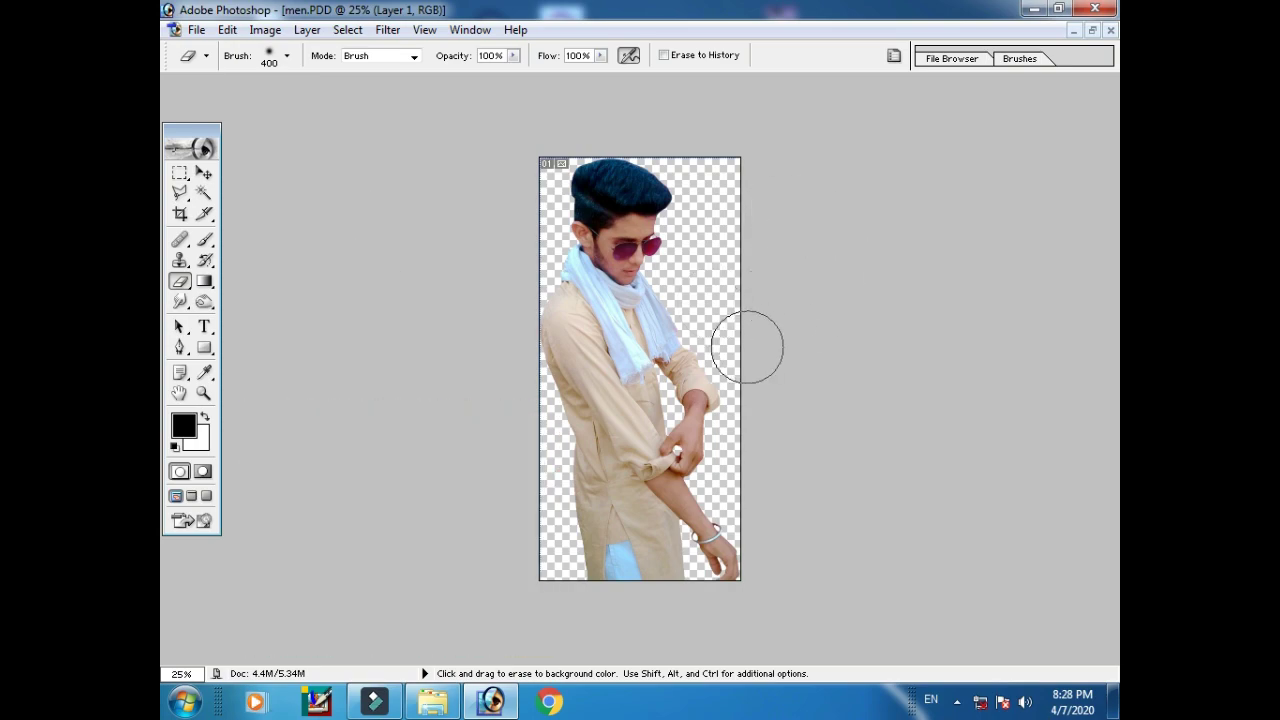
Set men.PDD and Photoshop aside, preview bagrownd.jpg, and drag it onto Photoshop
left_click(1074, 30)
left_click(1034, 8)
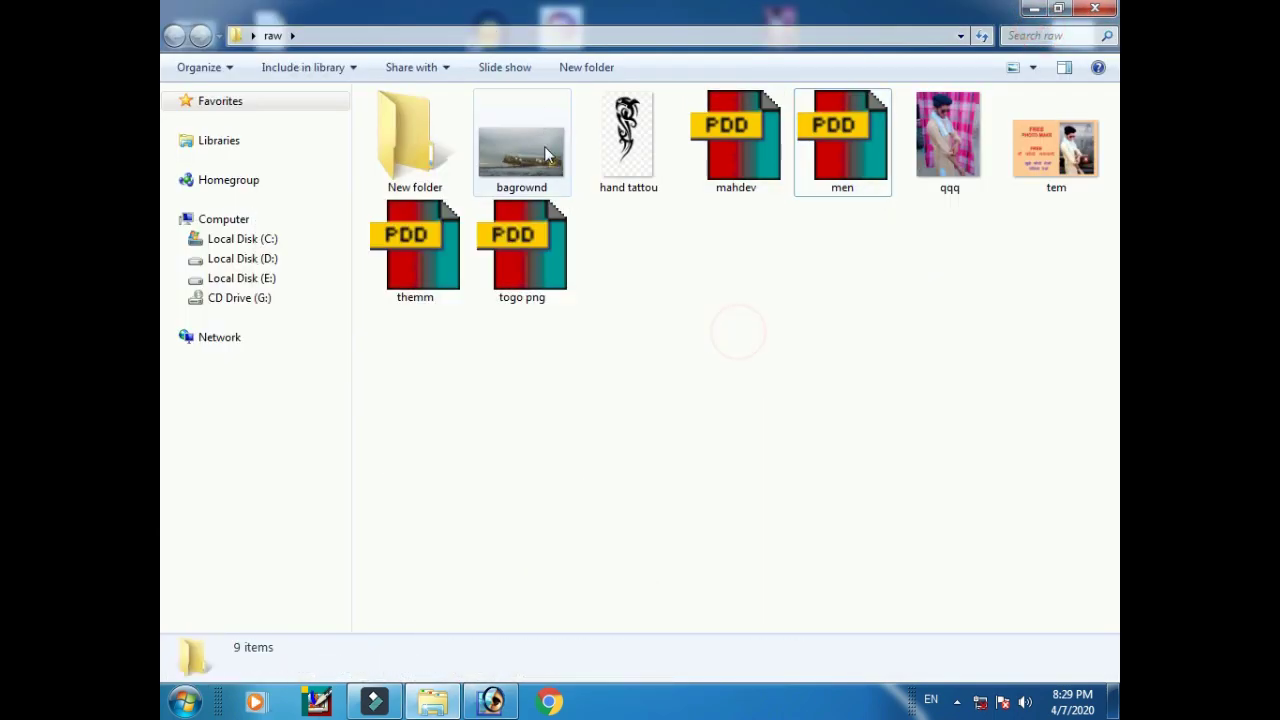
double_click(547, 153)
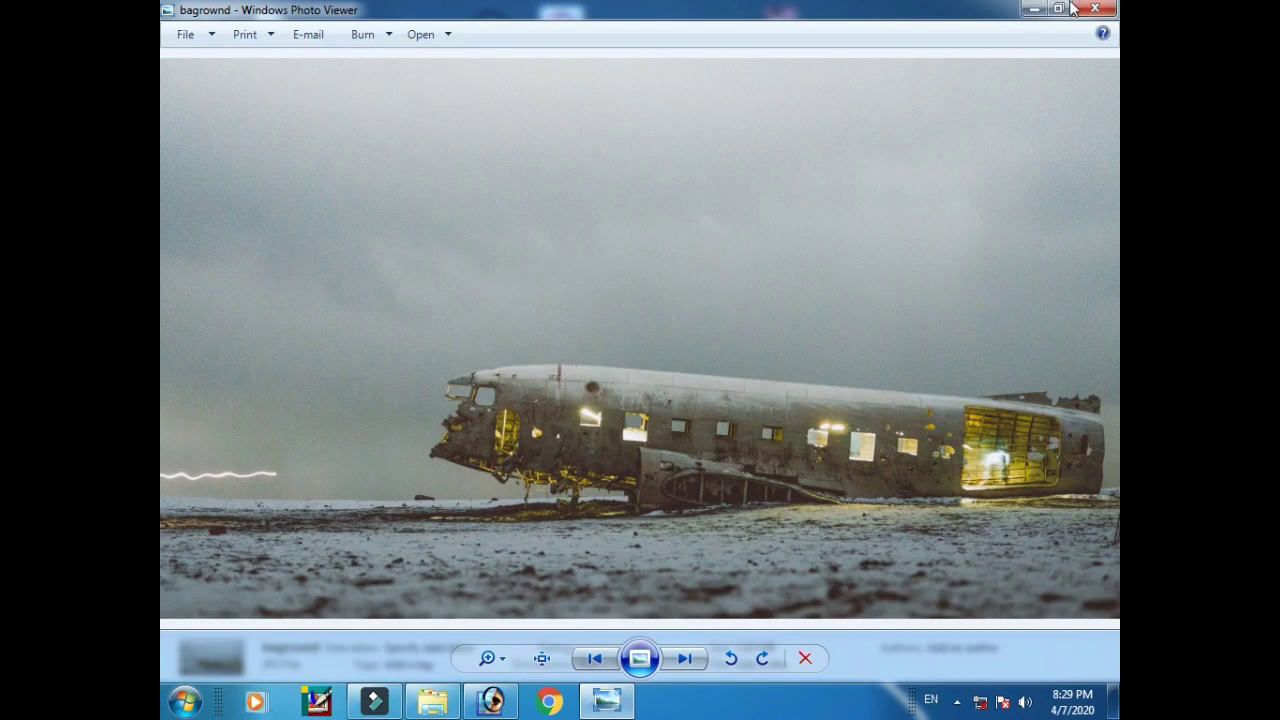
left_click(1088, 8)
mouse_move(521, 140)
left_mouse_down()
mouse_move(503, 706)
mouse_move(626, 378)
left_mouse_up()
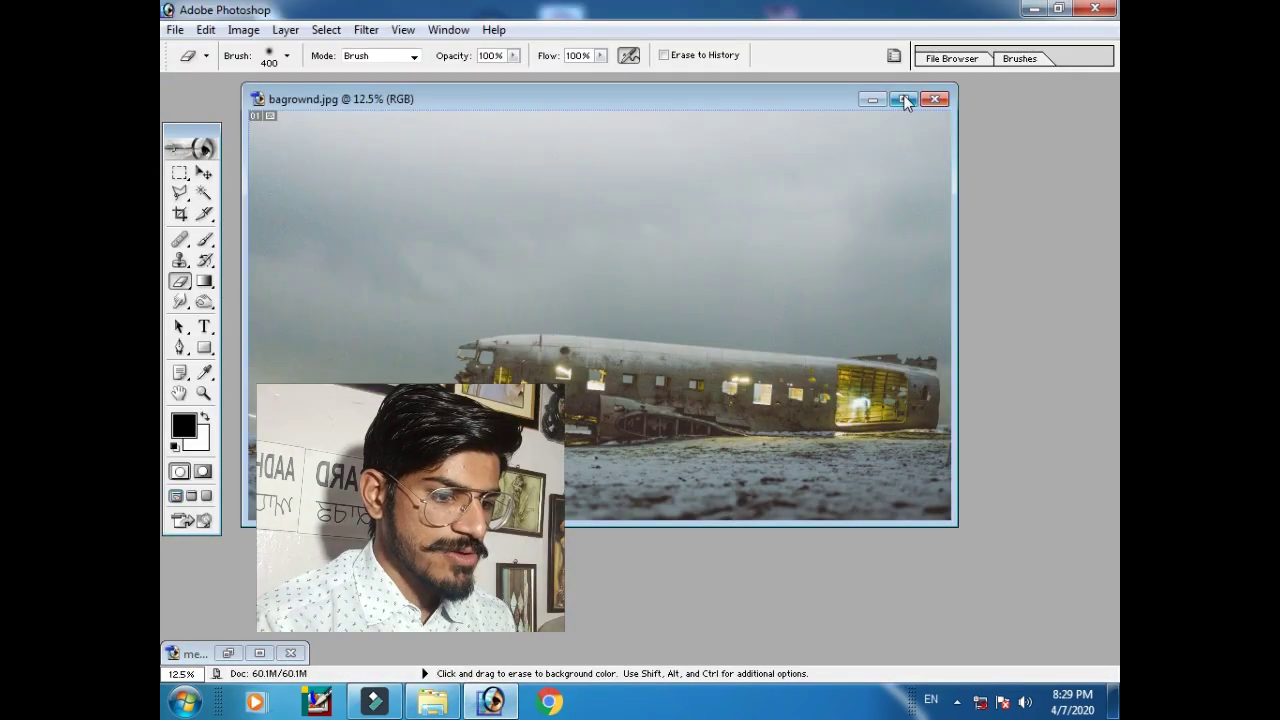
Fill a full-height middle strip of bagrownd.jpg with white, then close the image
left_click(906, 101)
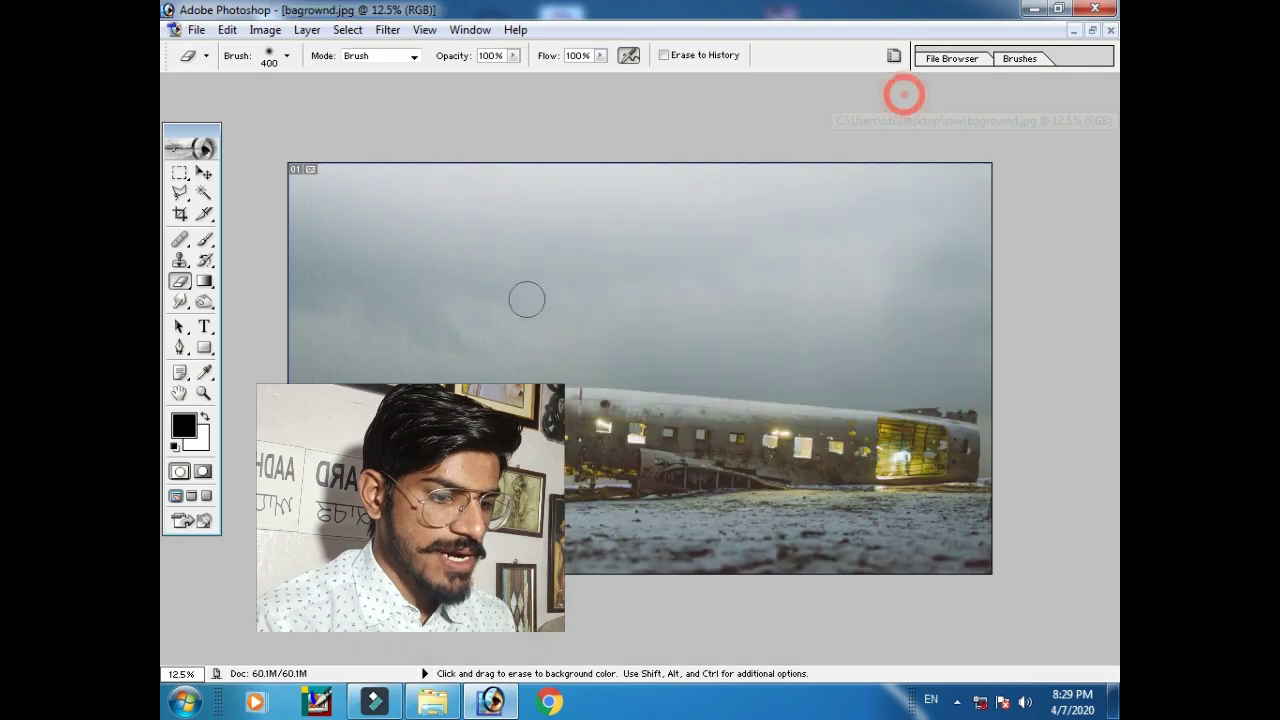
left_click(180, 173)
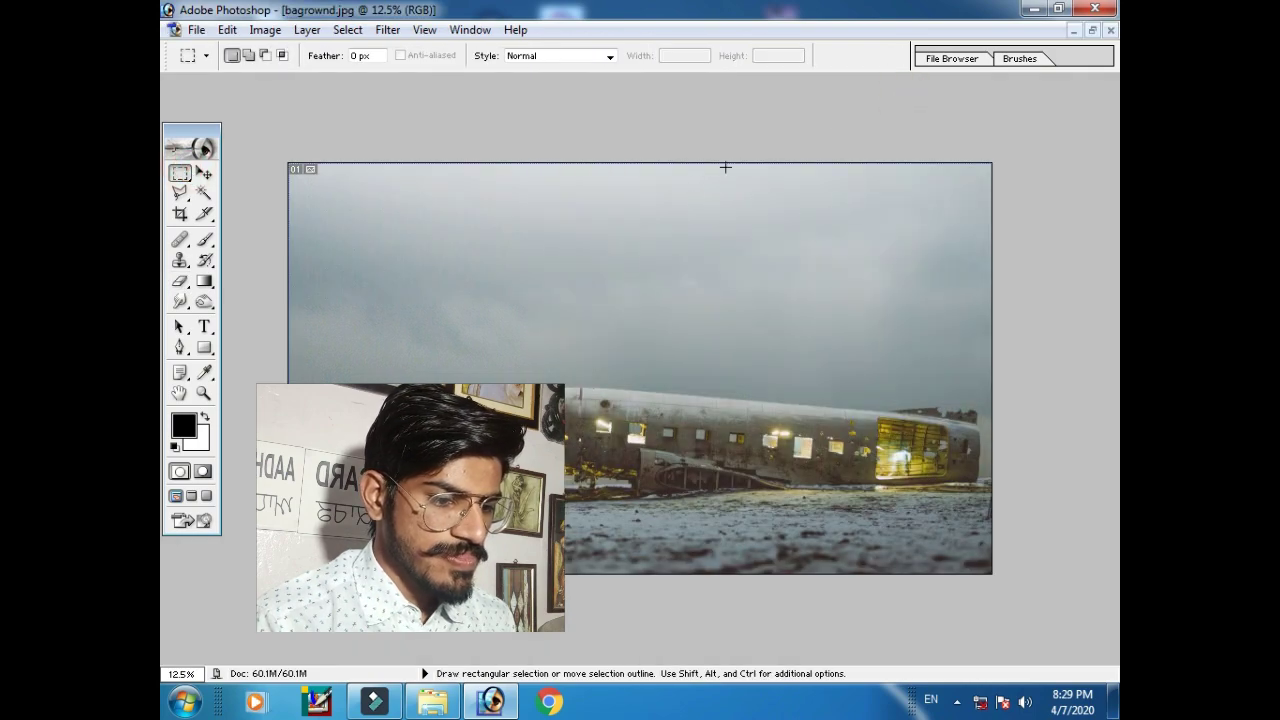
left_click_drag(726, 162, 290, 575)
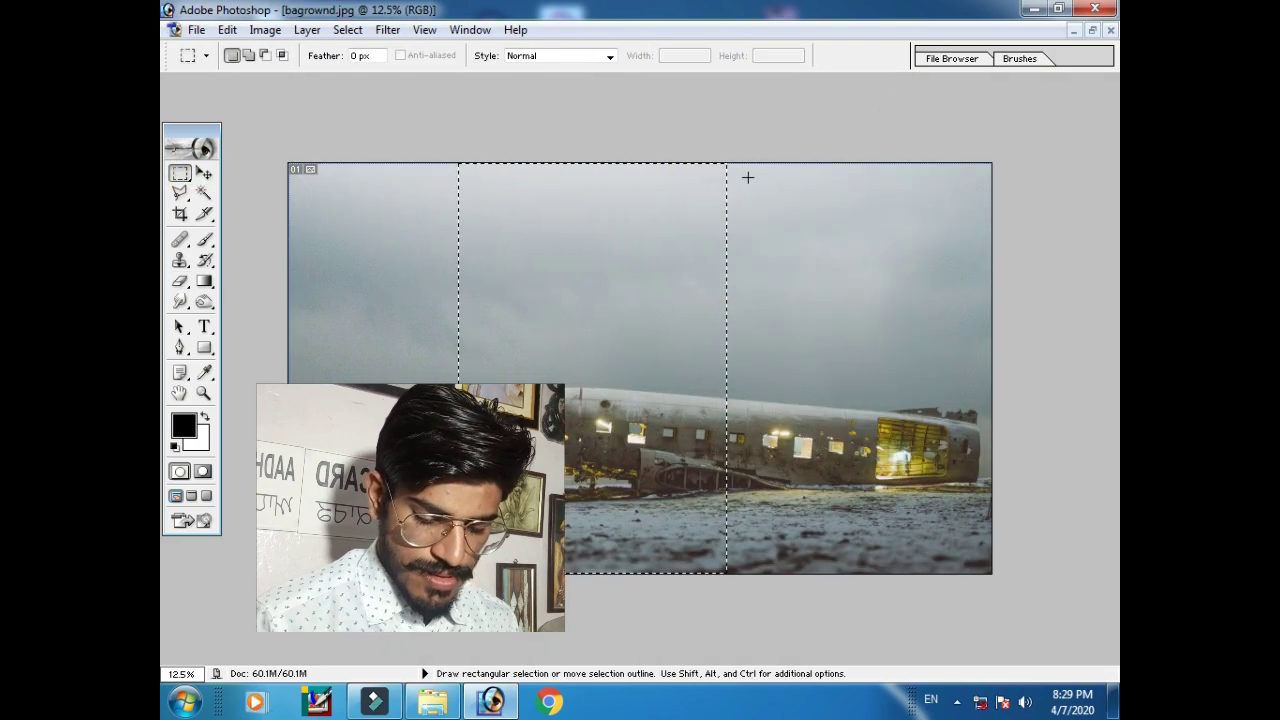
left_click_drag(458, 573, 762, 255)
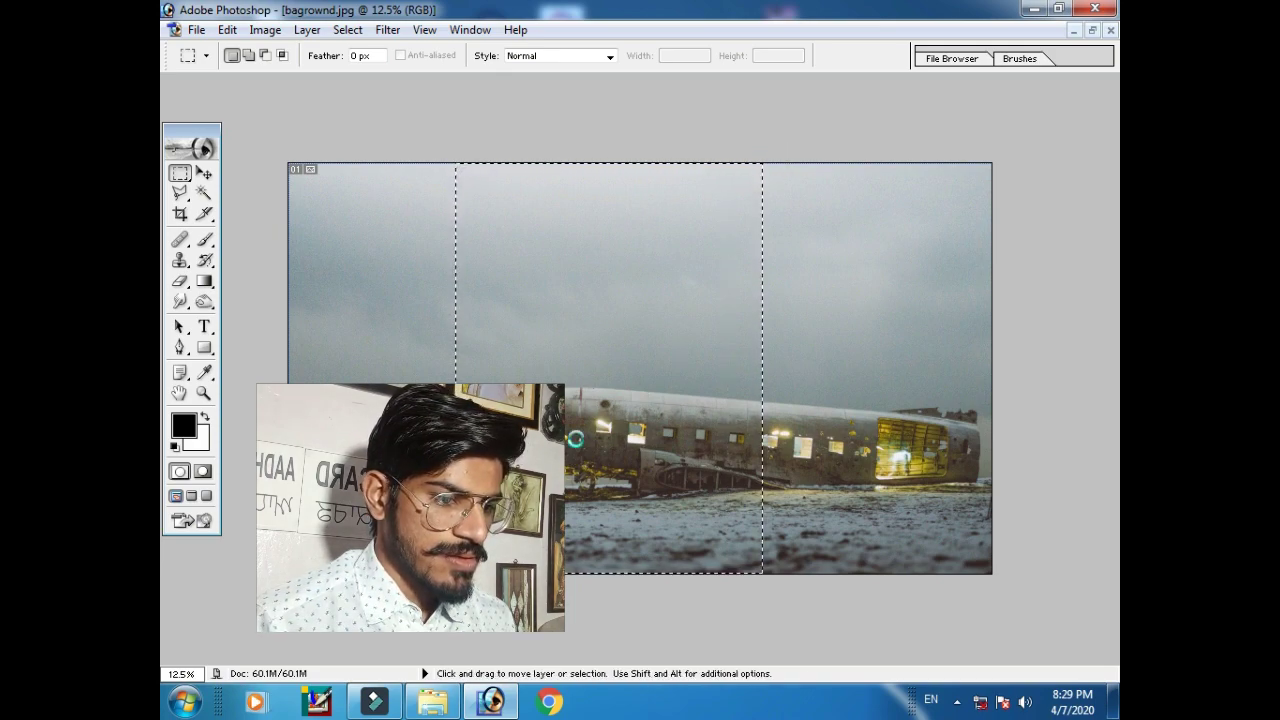
key("Delete")
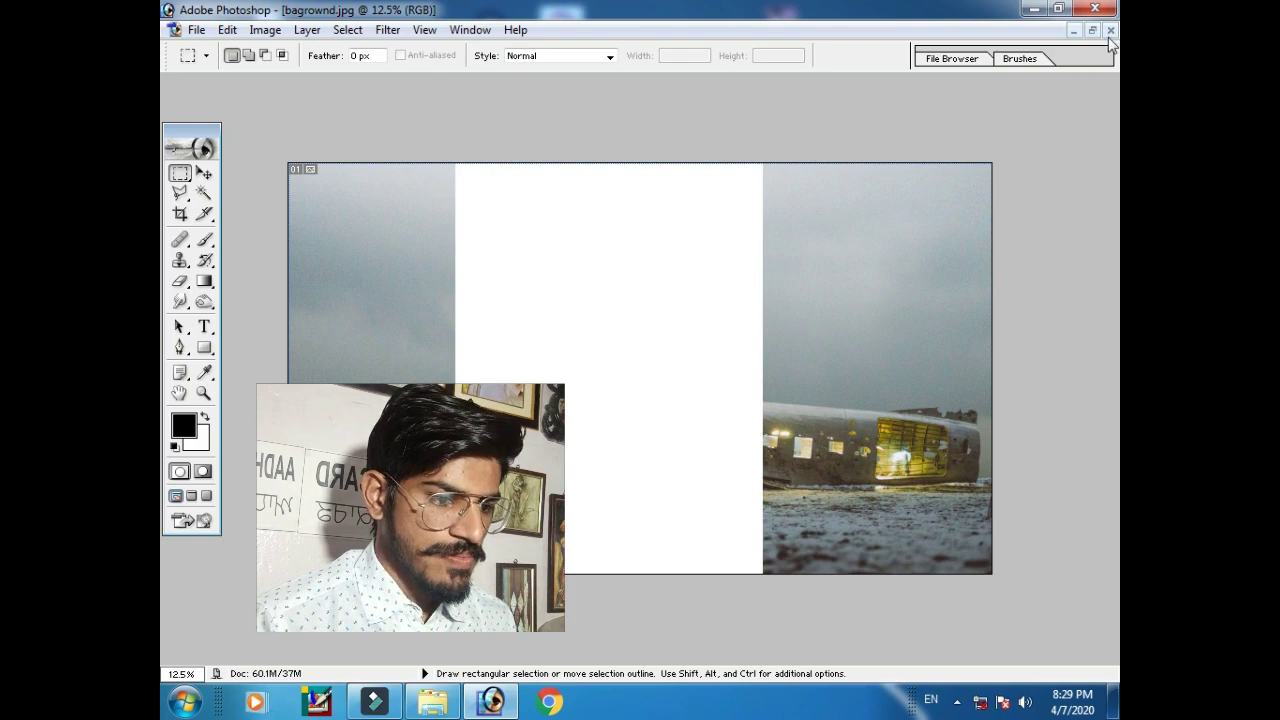
left_click(1110, 30)
left_click(651, 276)
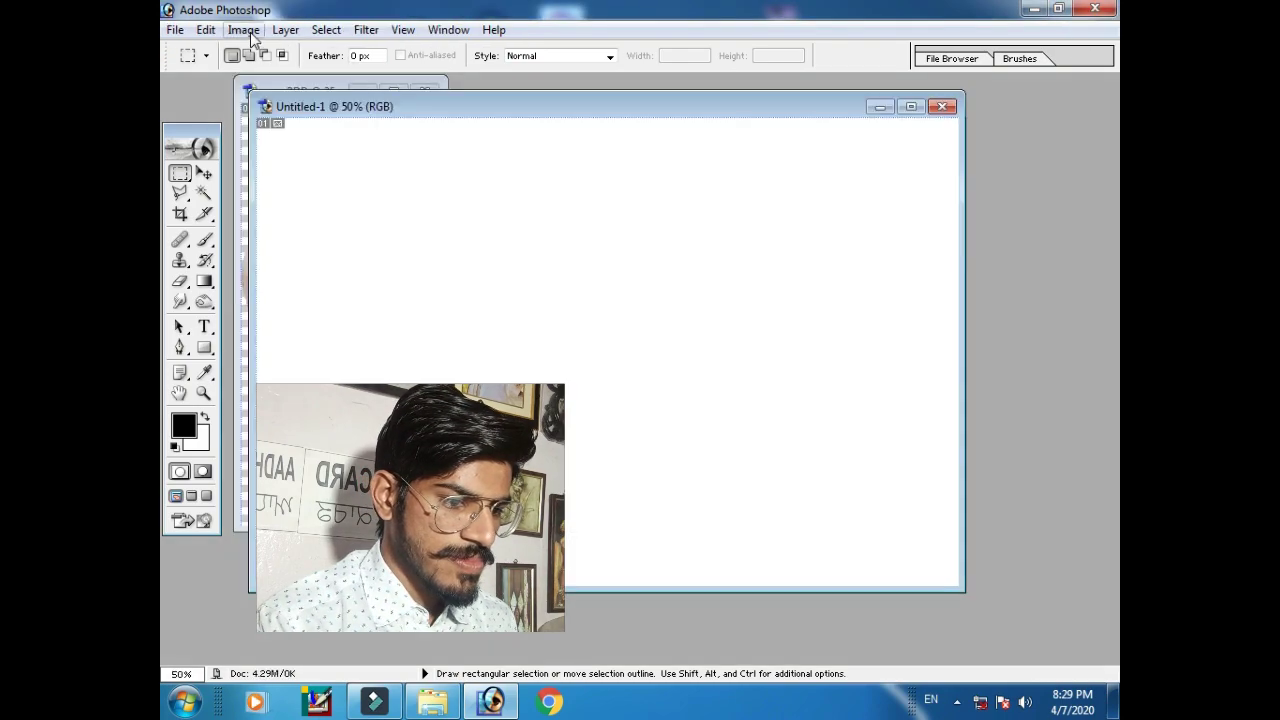
Rotate the Untitled-1 canvas 90° to portrait at 25% and place it beside men.PDD
left_click(243, 30)
left_click(318, 217)
left_click(410, 237)
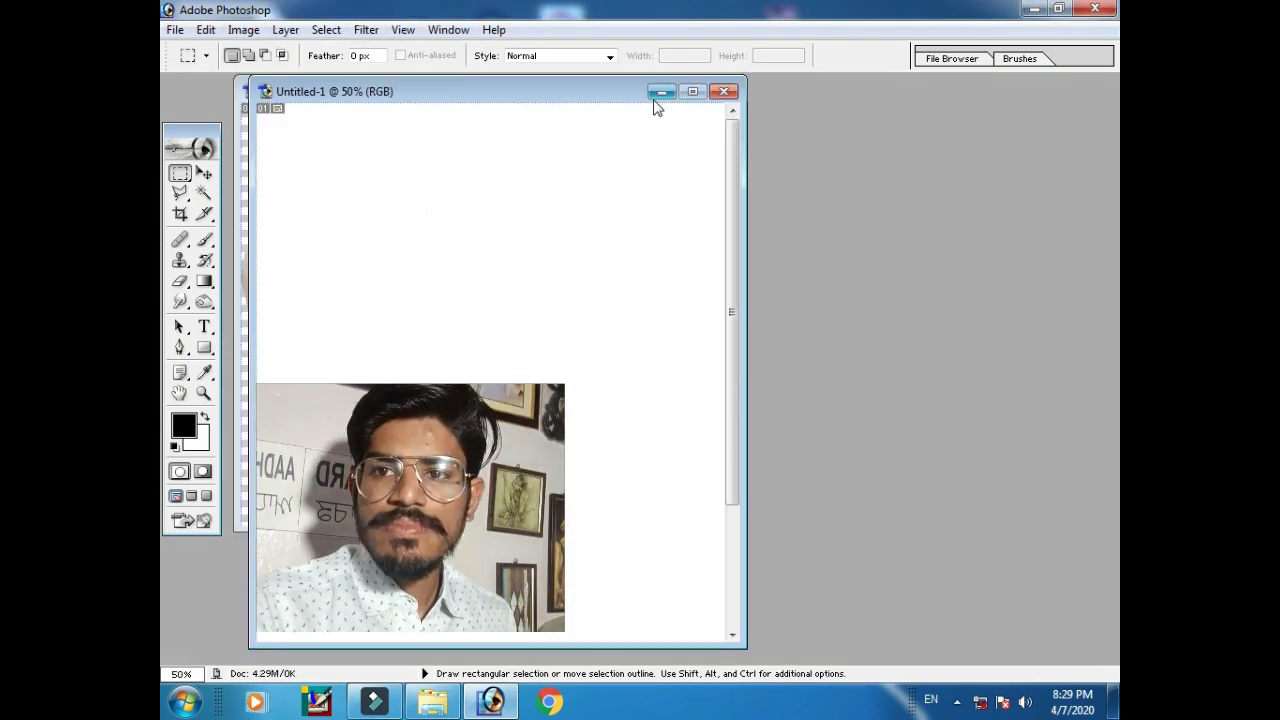
key("ctrl+minus")
left_click_drag(622, 89, 911, 92)
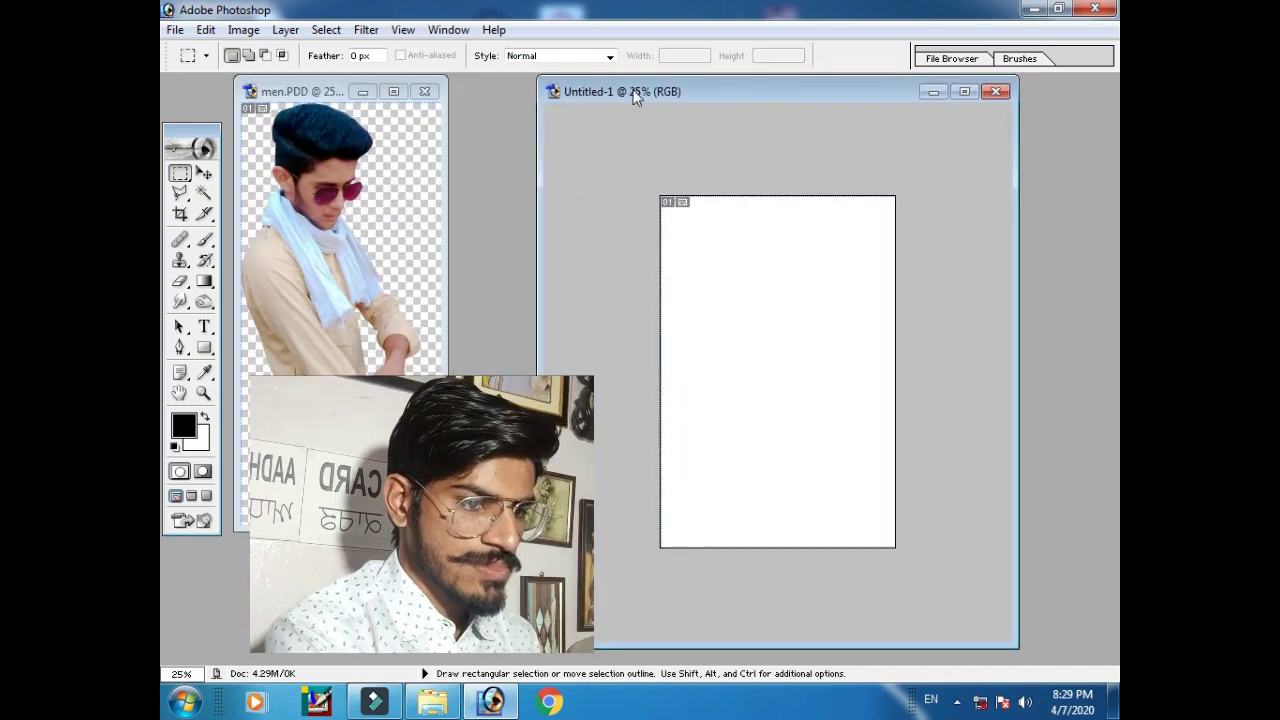
Copy the cut-out boy into Untitled-1, scale him down, and close men.PDD
left_click(302, 164)
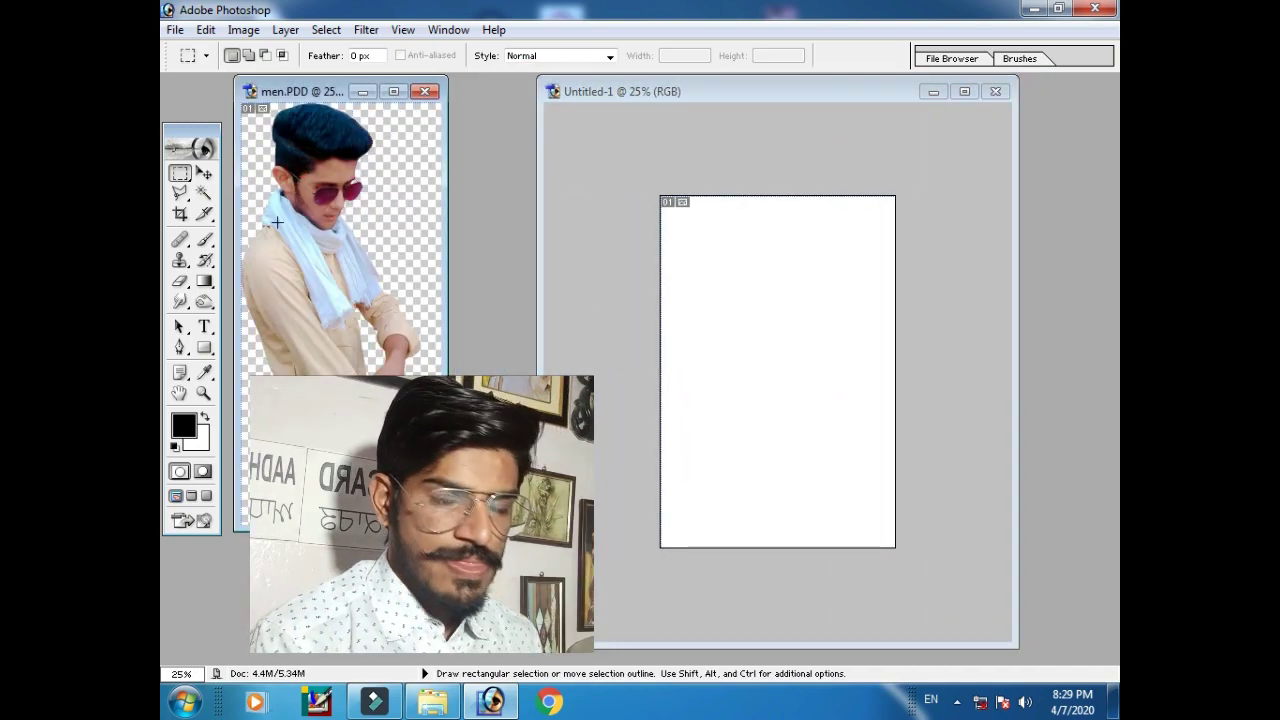
left_click(204, 174)
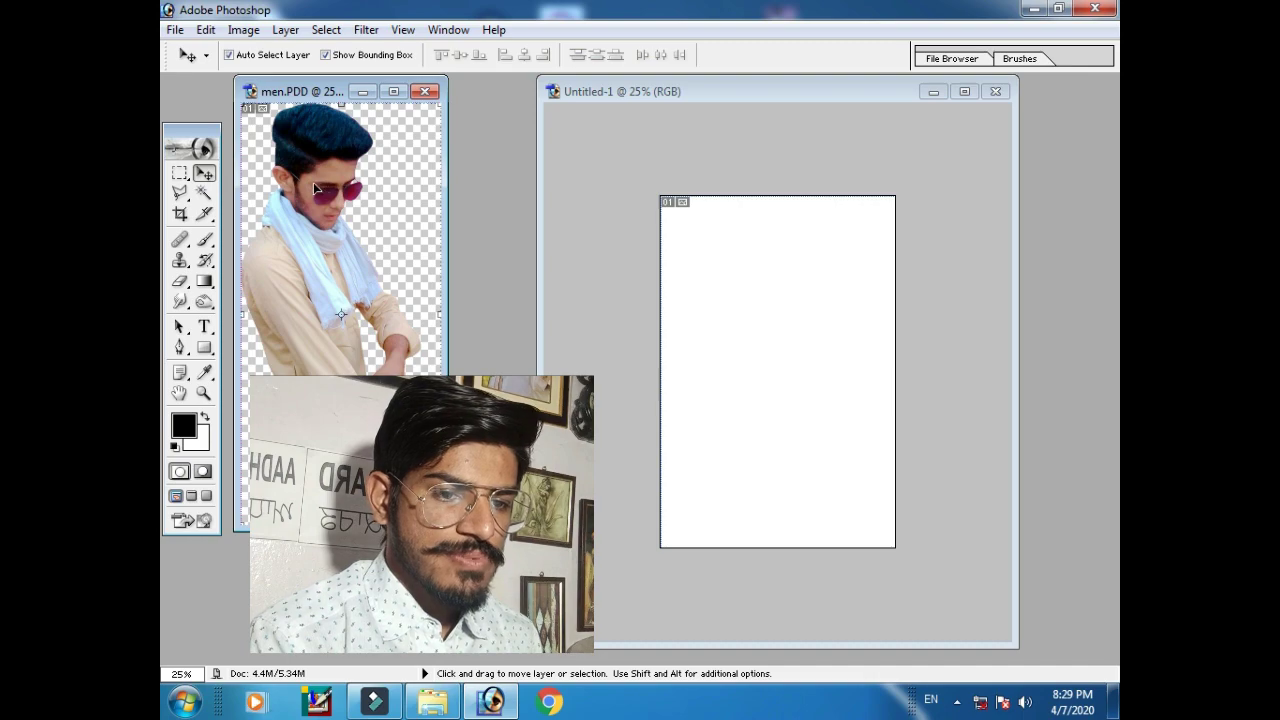
mouse_move(303, 210)
left_mouse_down()
mouse_move(694, 277)
mouse_move(753, 329)
left_mouse_up()
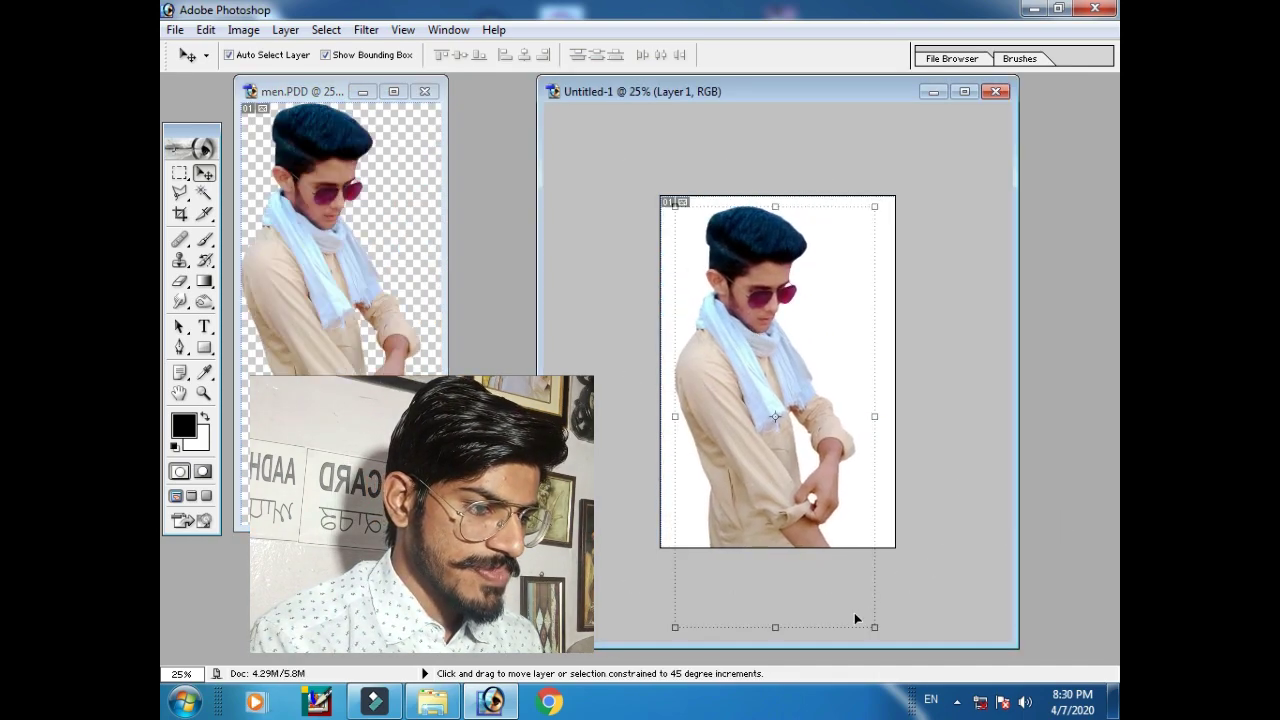
left_click_drag(873, 627, 833, 570)
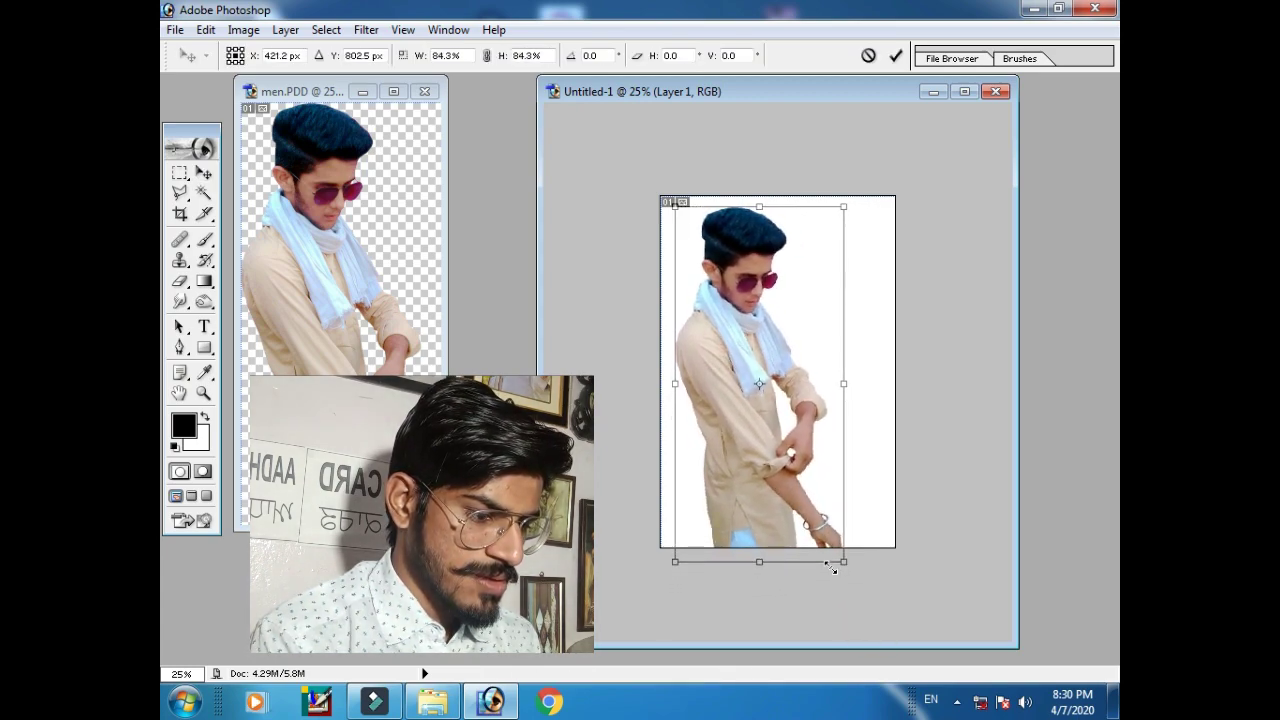
left_click(898, 58)
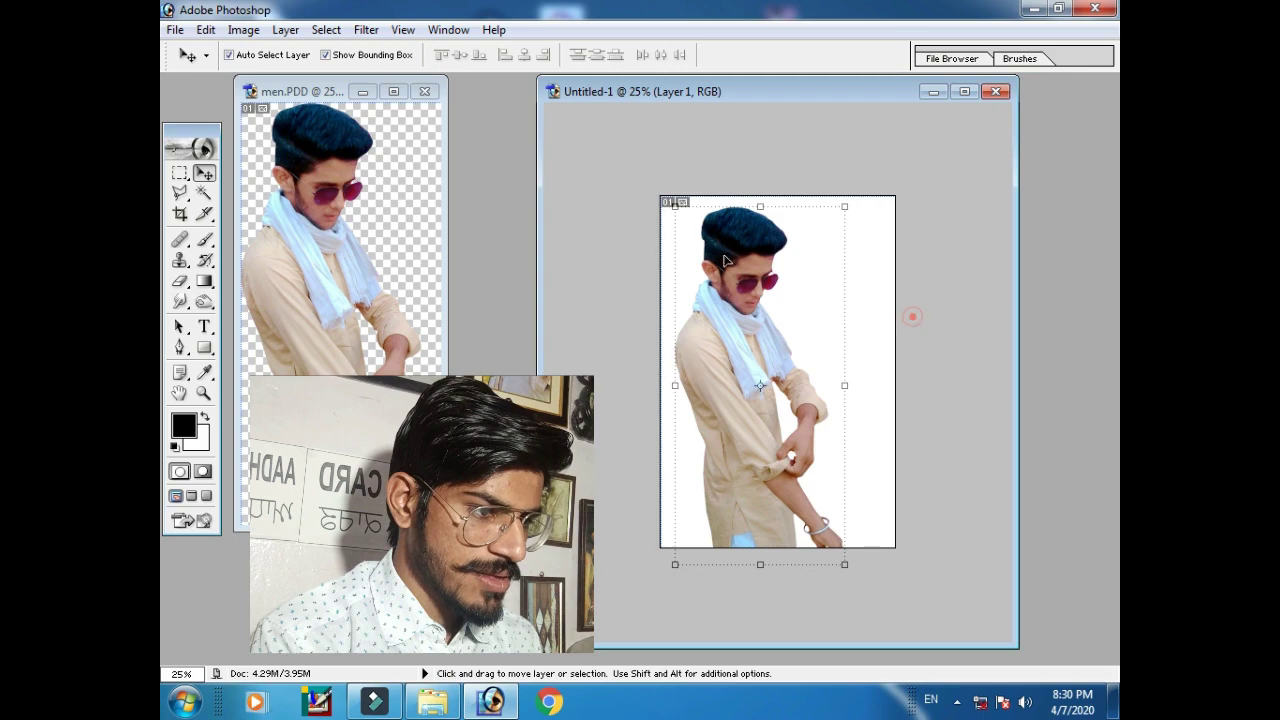
left_click(424, 91)
Scale the airplane background layer to about 41.5% × 43.8% to fit behind the boy
left_click_drag(732, 86, 466, 80)
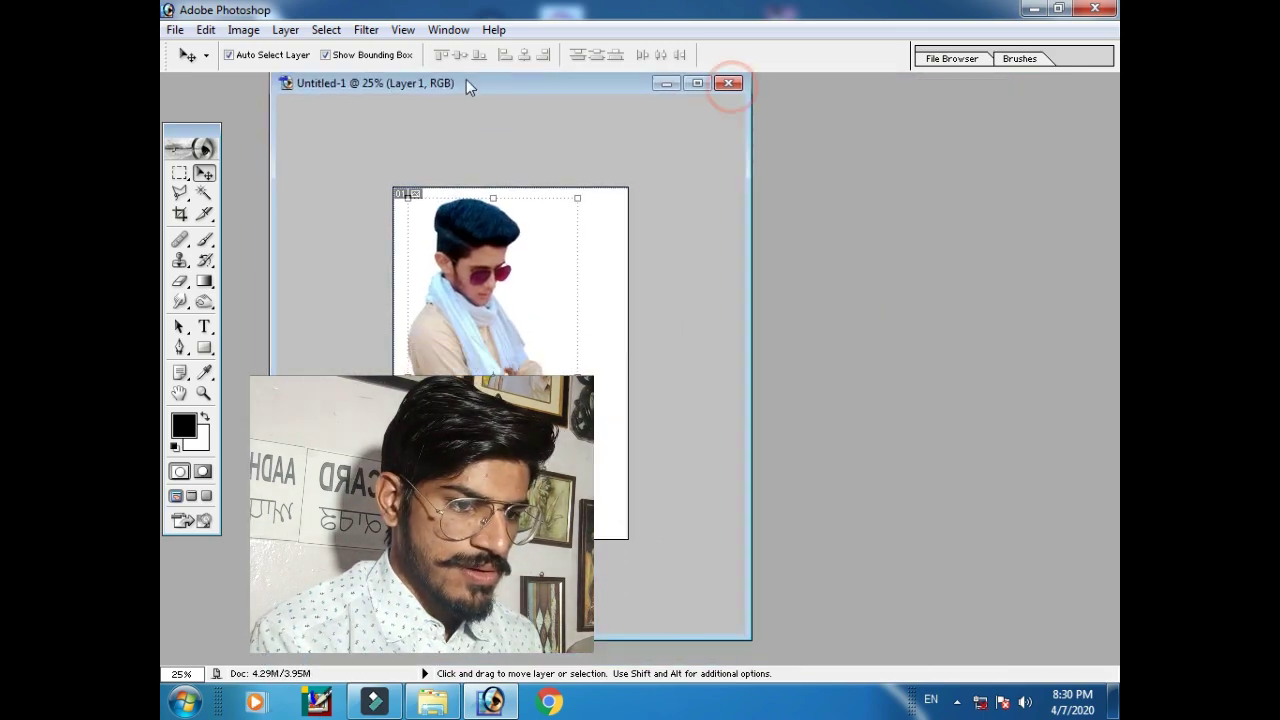
left_click(434, 706)
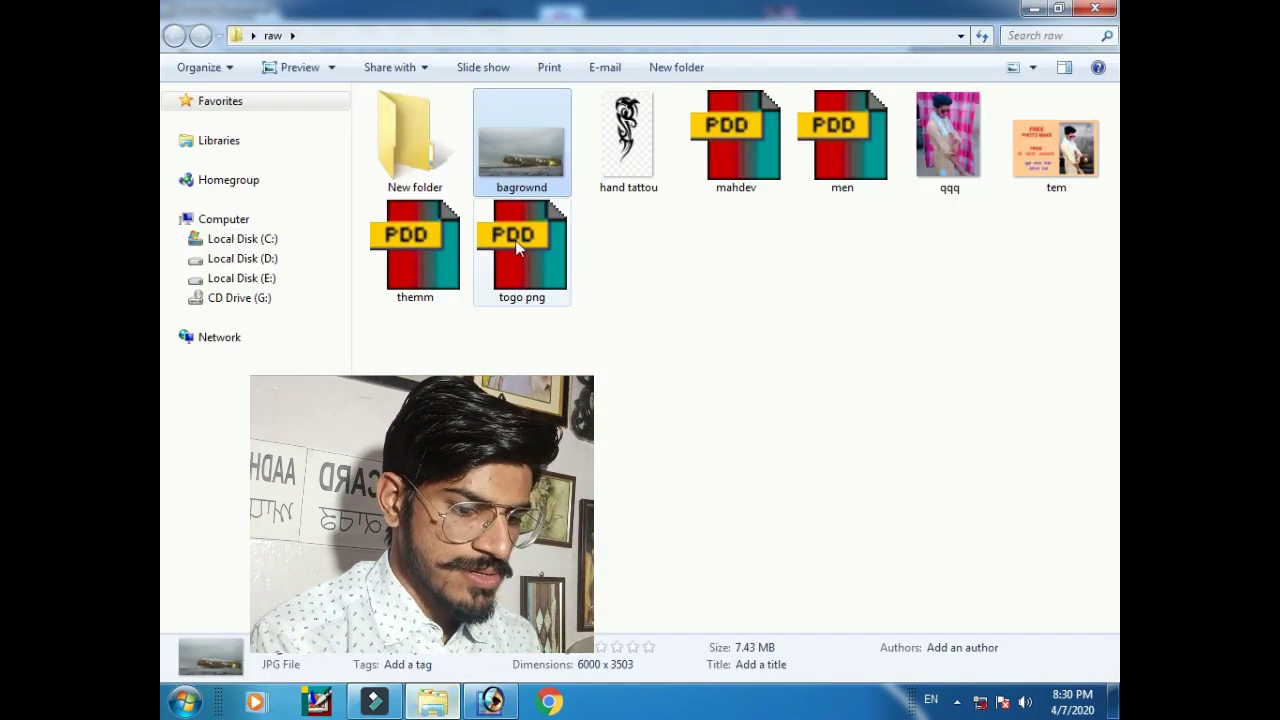
left_click(487, 705)
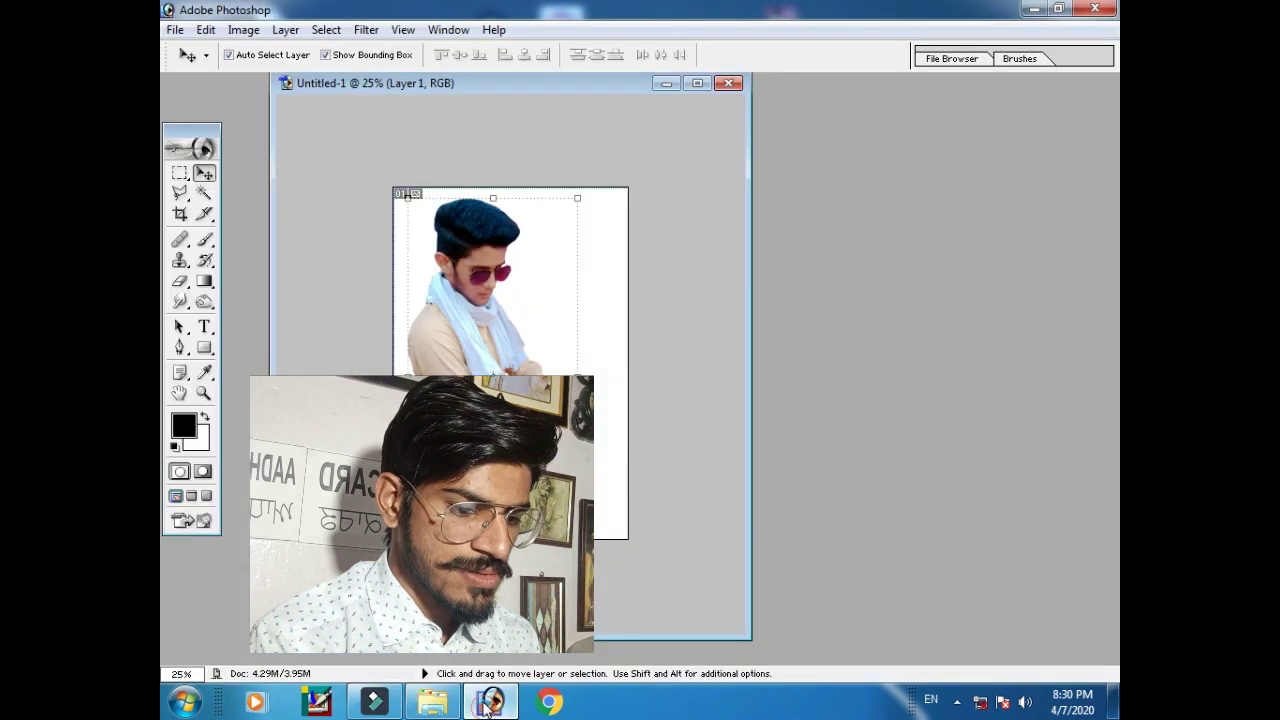
left_click(697, 83)
left_click(737, 257)
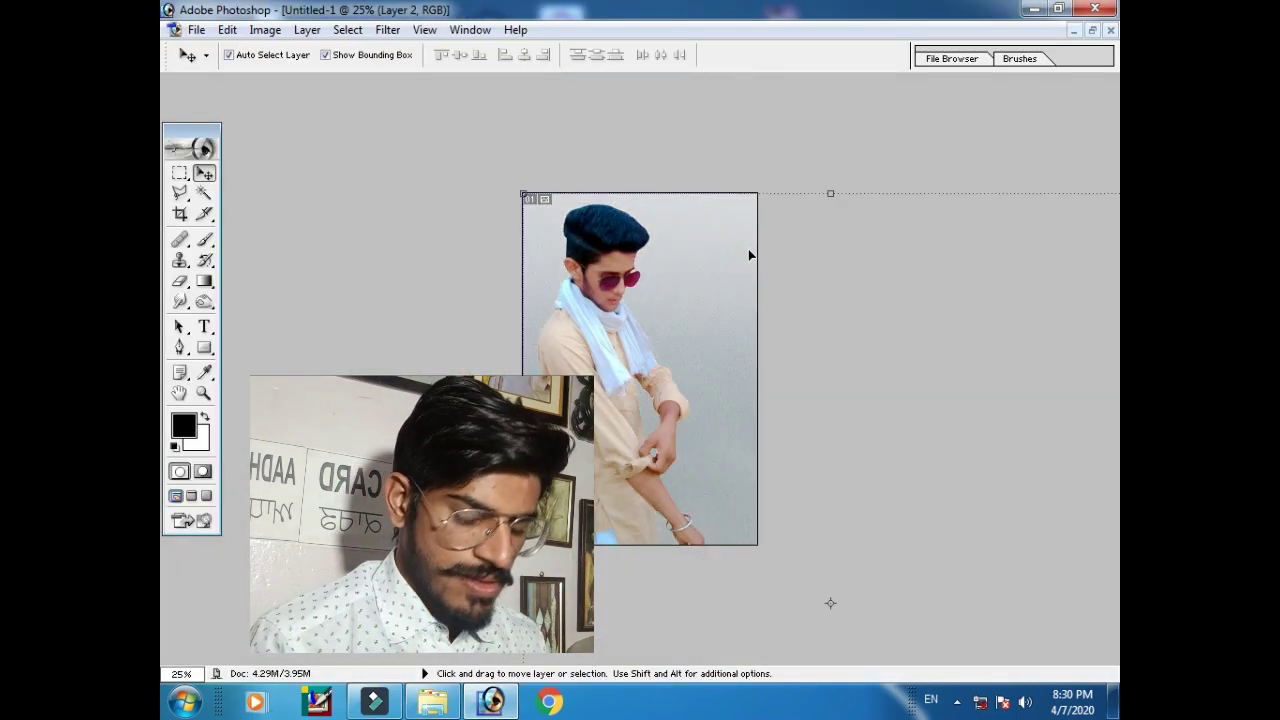
key("ctrl+minus")
key("ctrl+minus")
key("ctrl+minus")
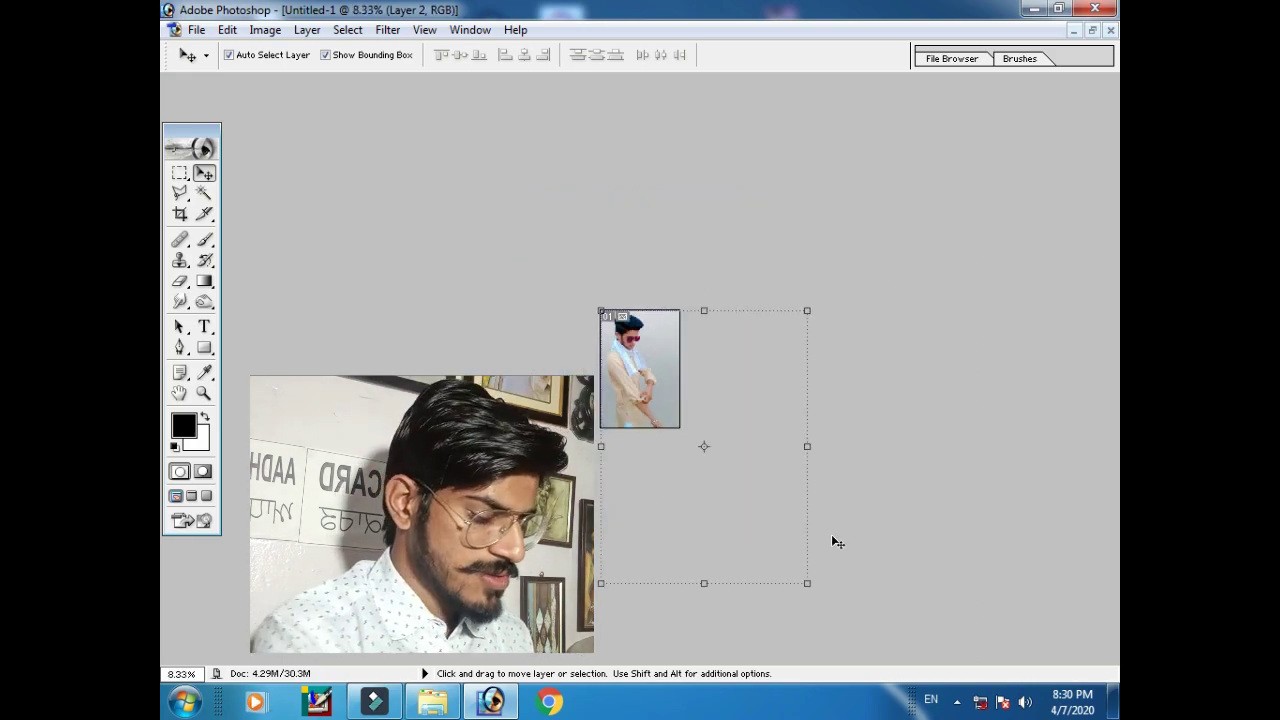
mouse_move(807, 583)
left_mouse_down()
mouse_move(689, 430)
mouse_move(700, 437)
left_mouse_up()
key("ctrl+plus")
key("ctrl+plus")
key("ctrl+plus")
key("ctrl+plus")
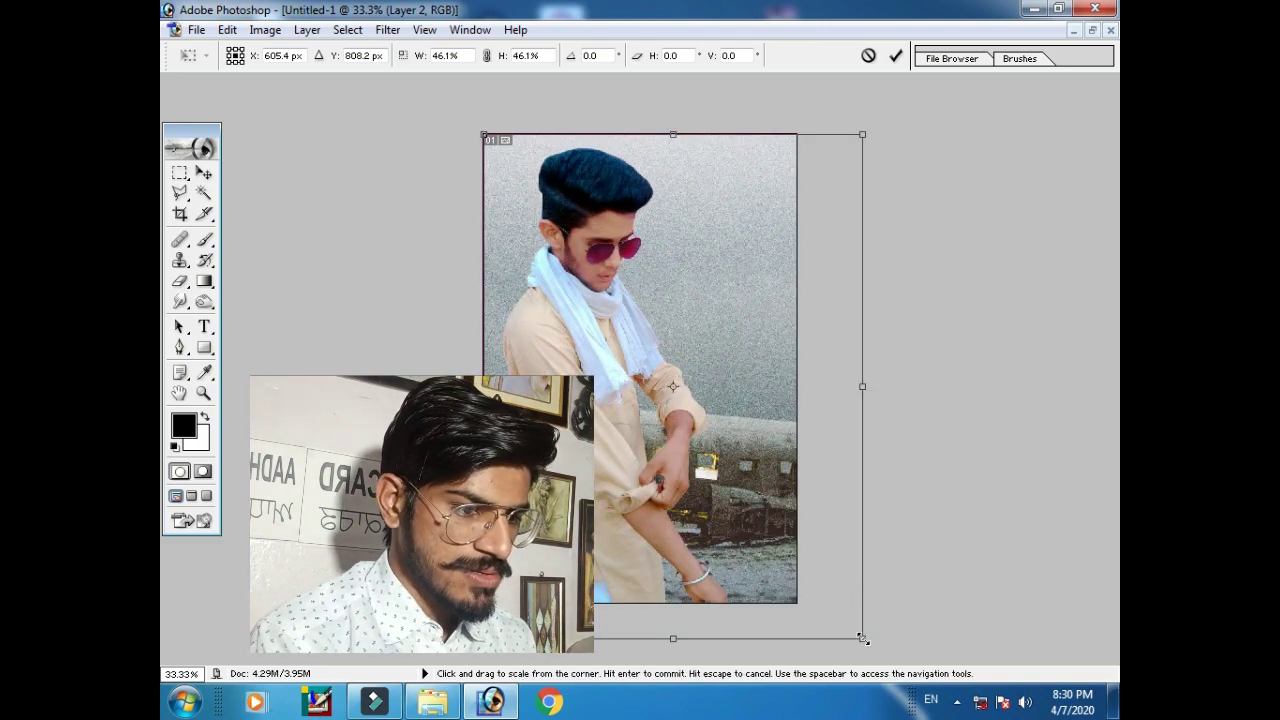
mouse_move(862, 638)
left_mouse_down()
mouse_move(843, 638)
mouse_move(814, 606)
mouse_move(827, 612)
left_mouse_up()
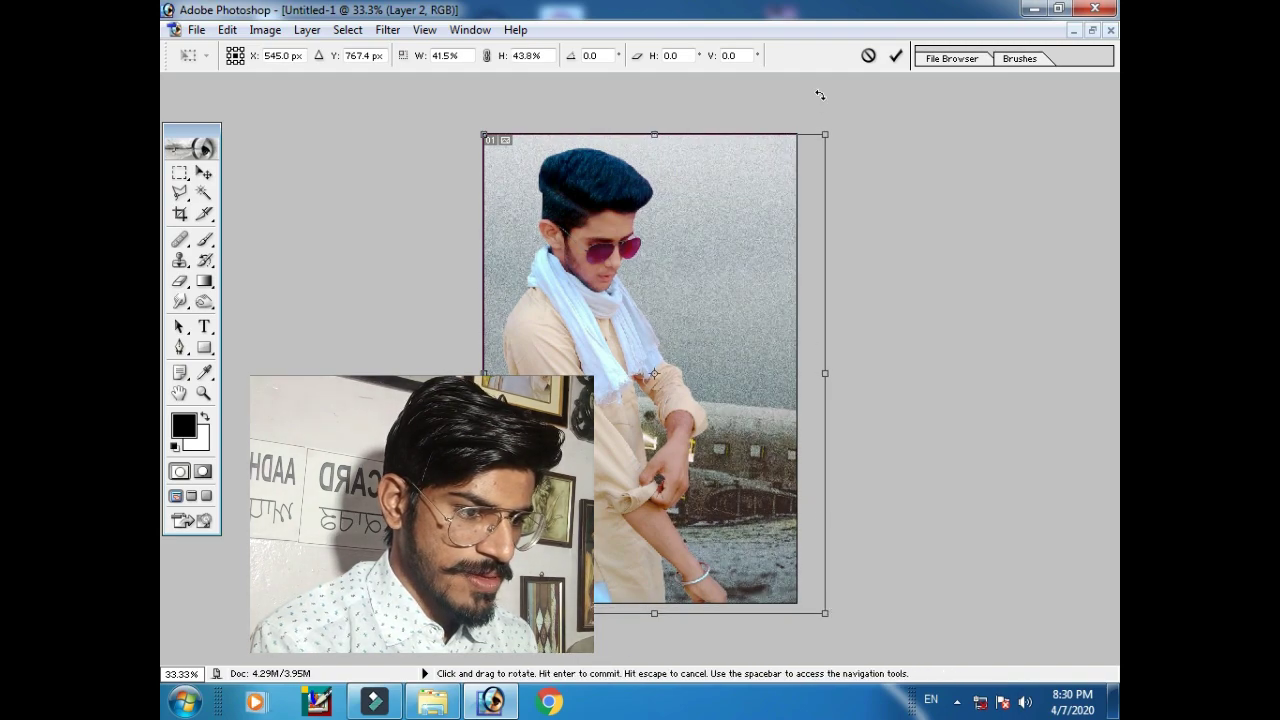
left_click(894, 59)
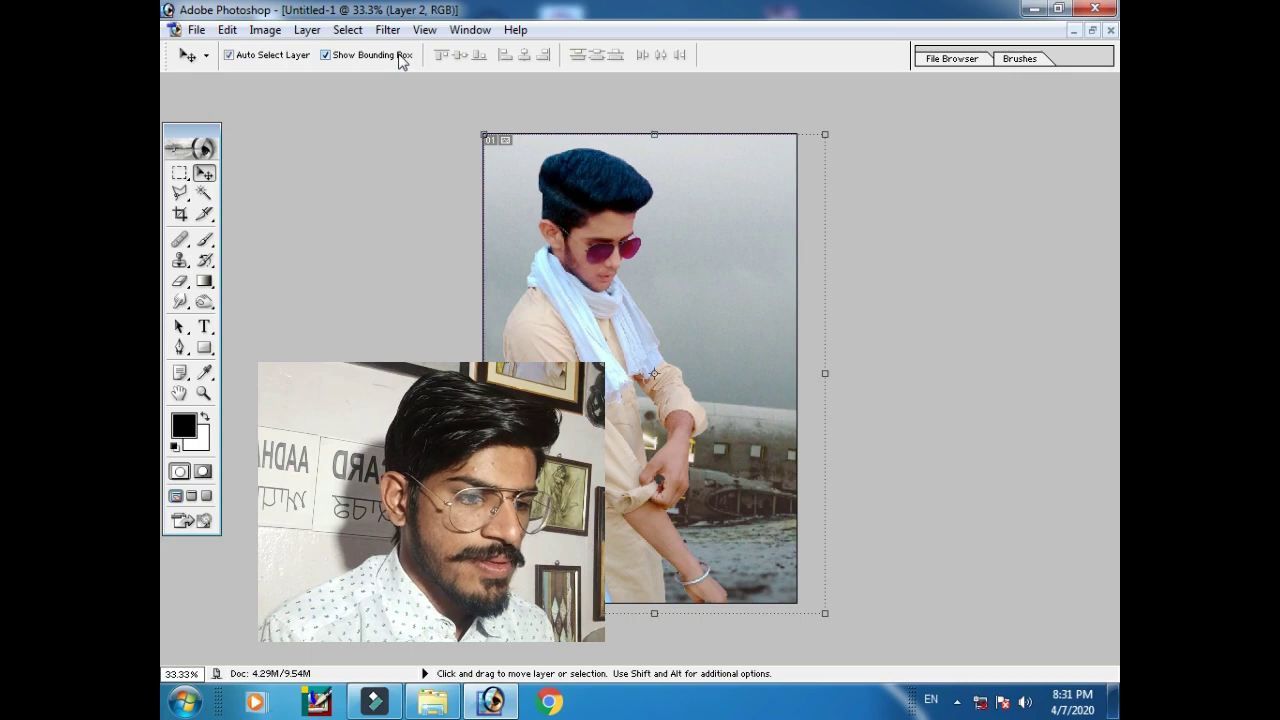
left_click(265, 30)
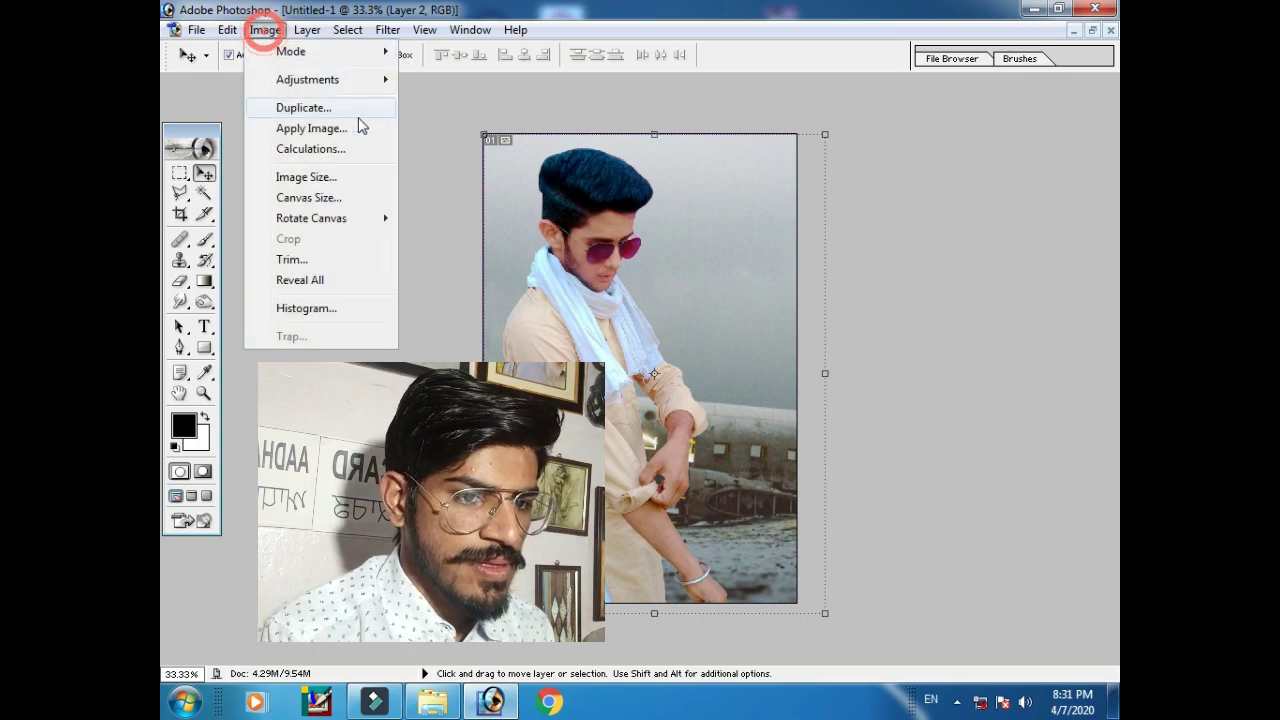
left_click(363, 217)
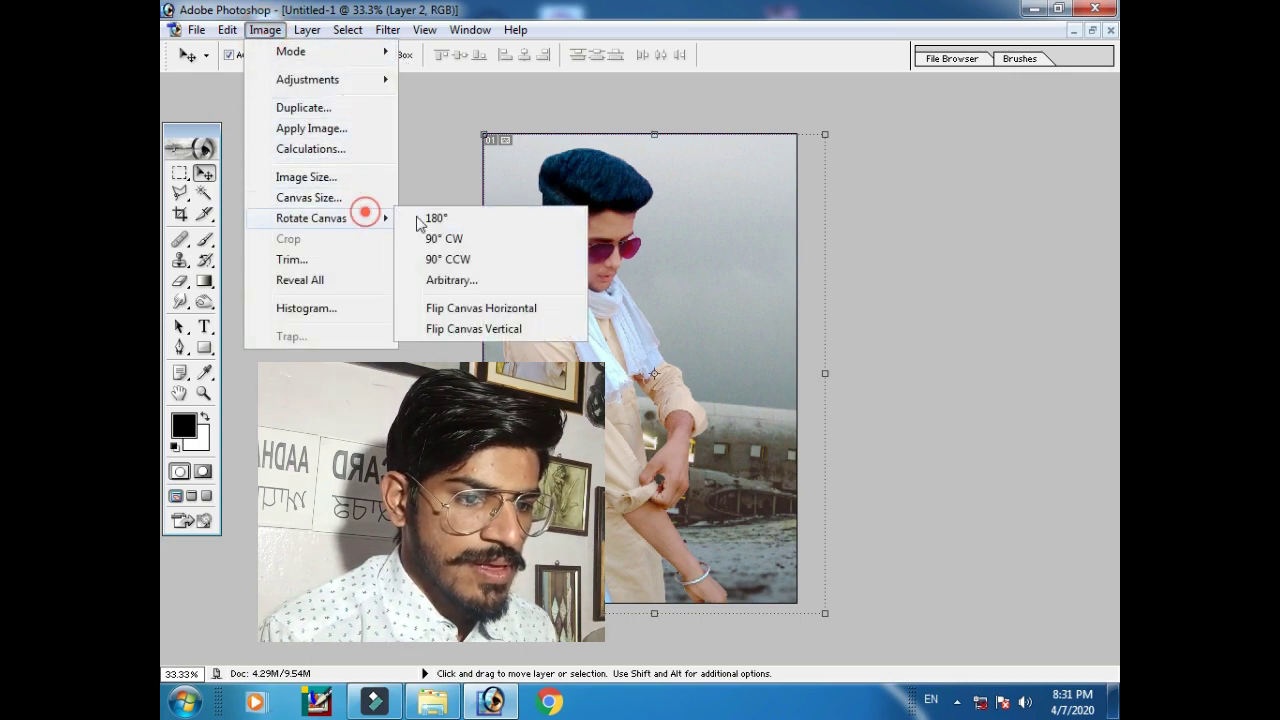
left_click(492, 316)
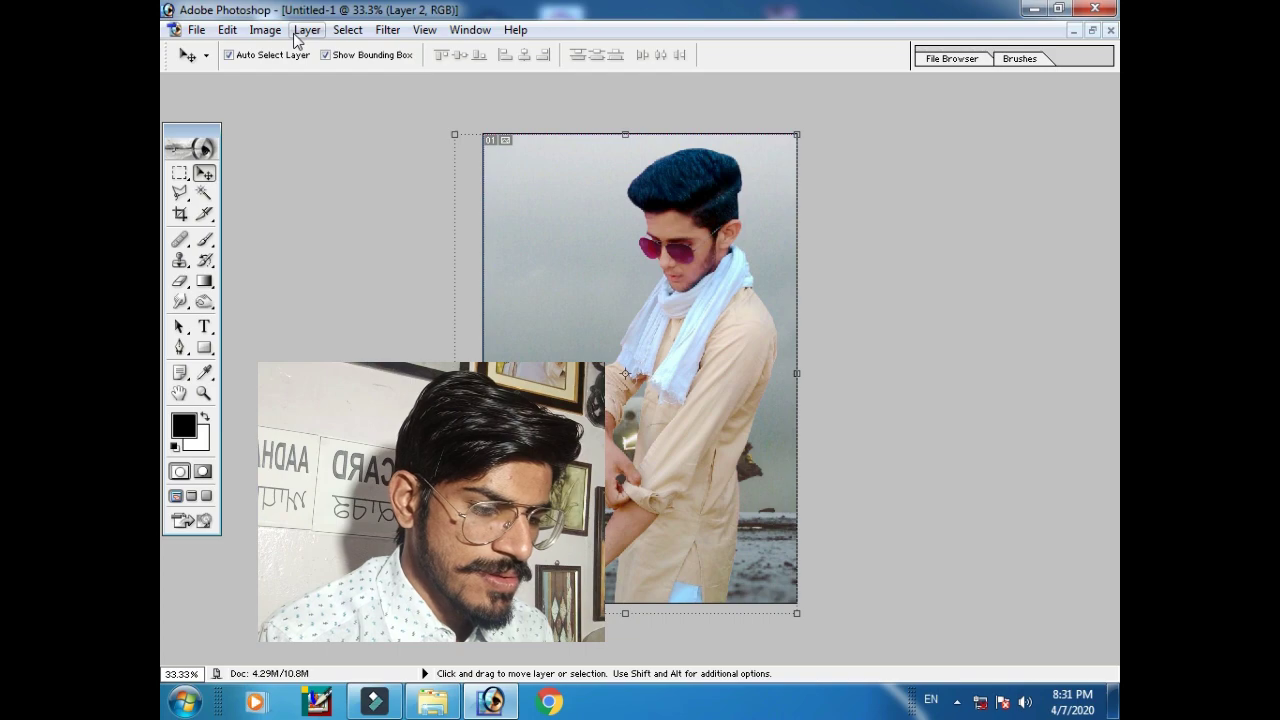
left_click(265, 30)
mouse_move(311, 218)
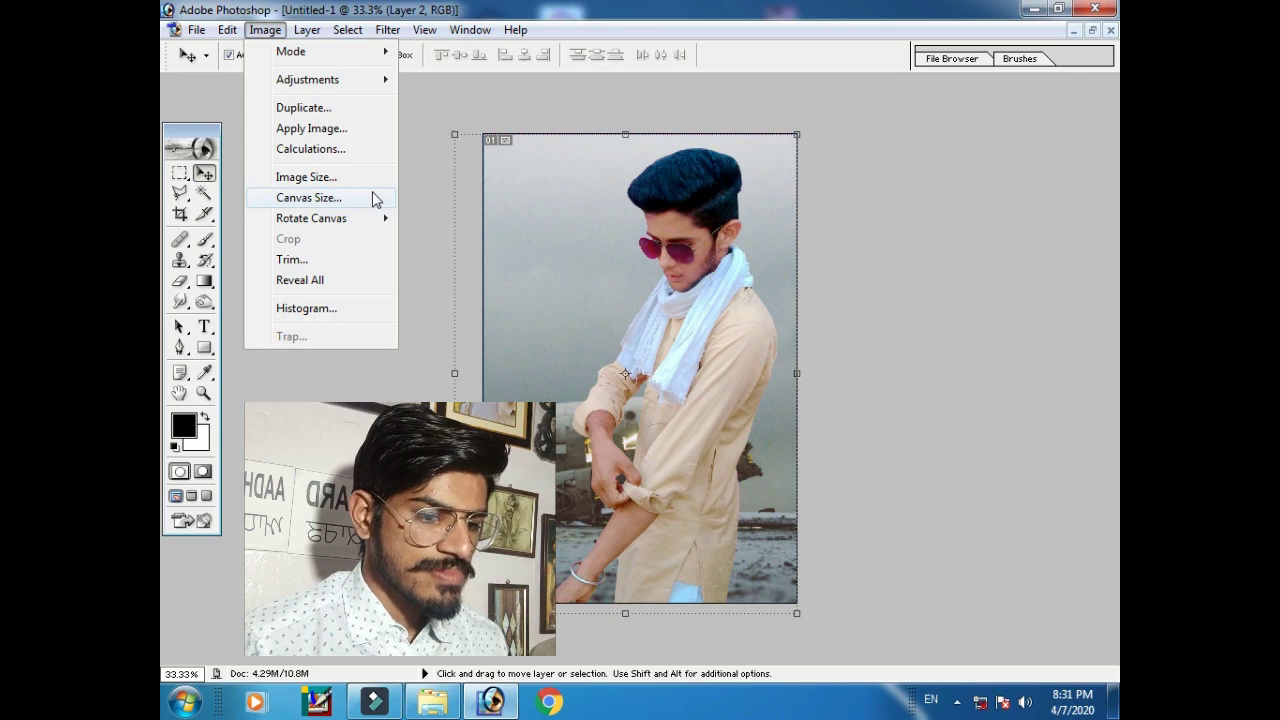
left_click(265, 30)
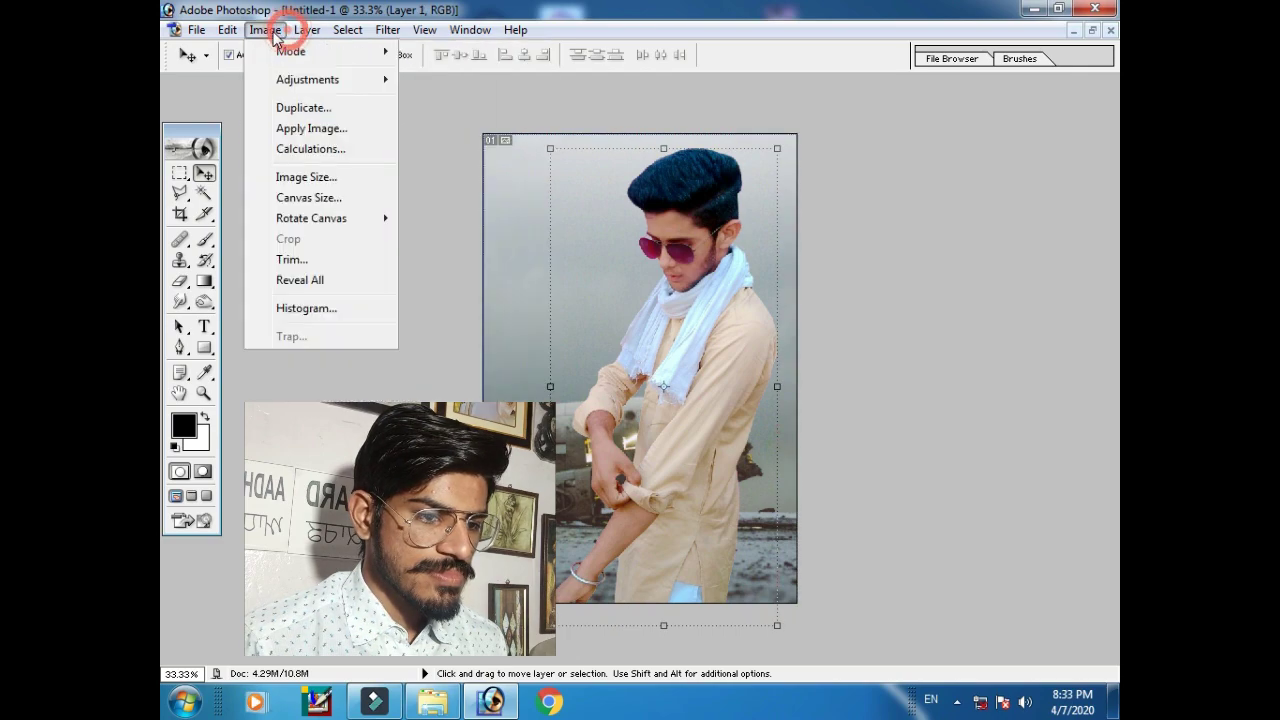
left_click(387, 219)
left_click(472, 308)
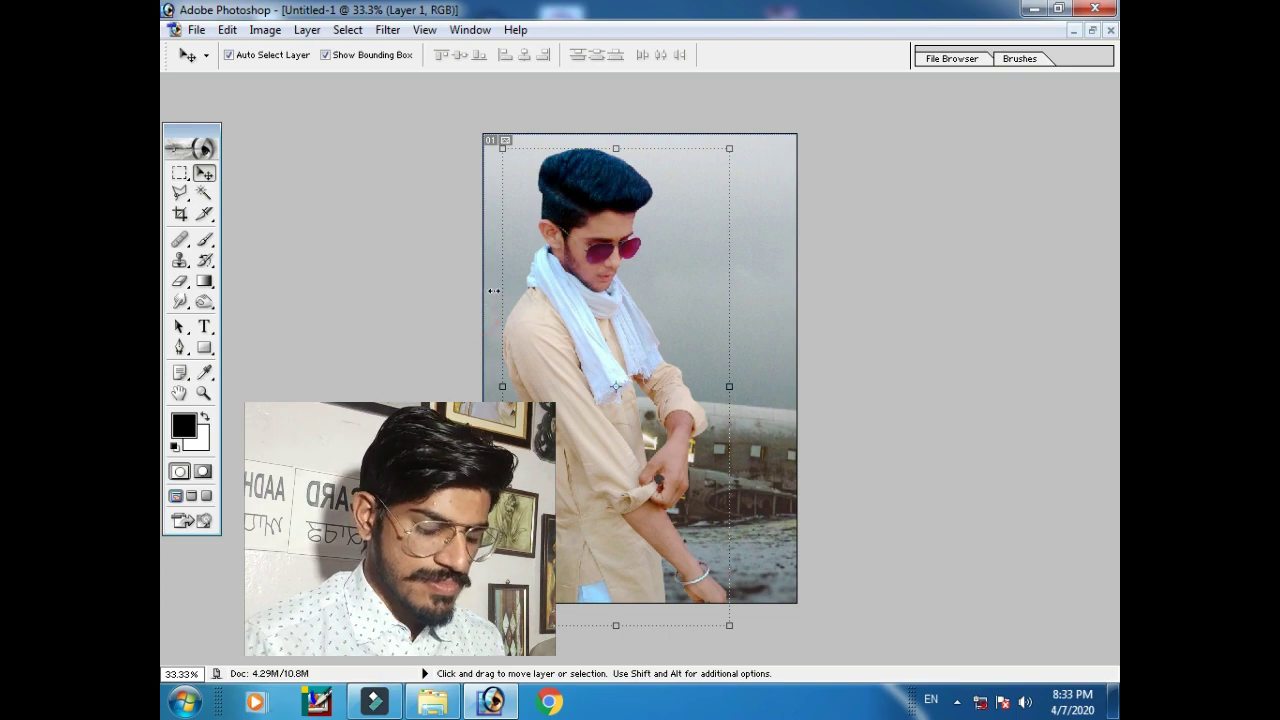
Drag the boy layer into a new Untitled-2, then back into Untitled-1 as a new layer
right_click(601, 255)
left_click(569, 244)
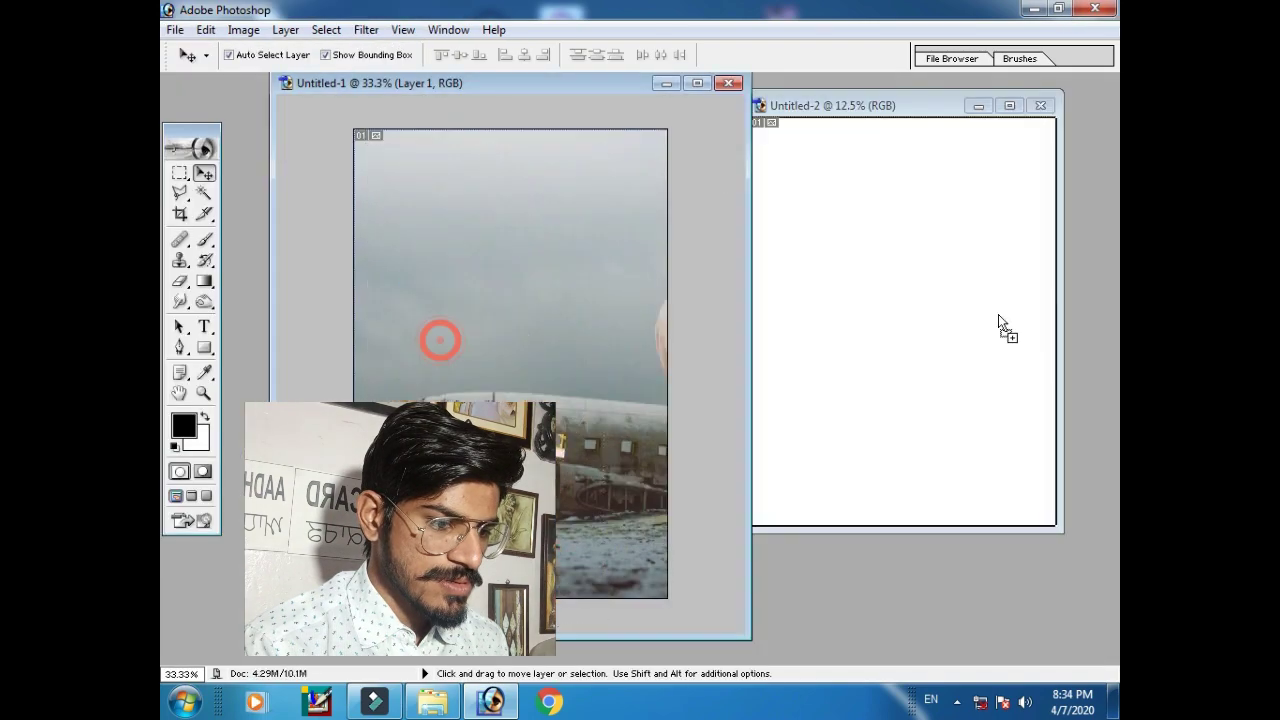
left_click_drag(442, 347, 1006, 329)
left_click_drag(843, 360, 457, 309)
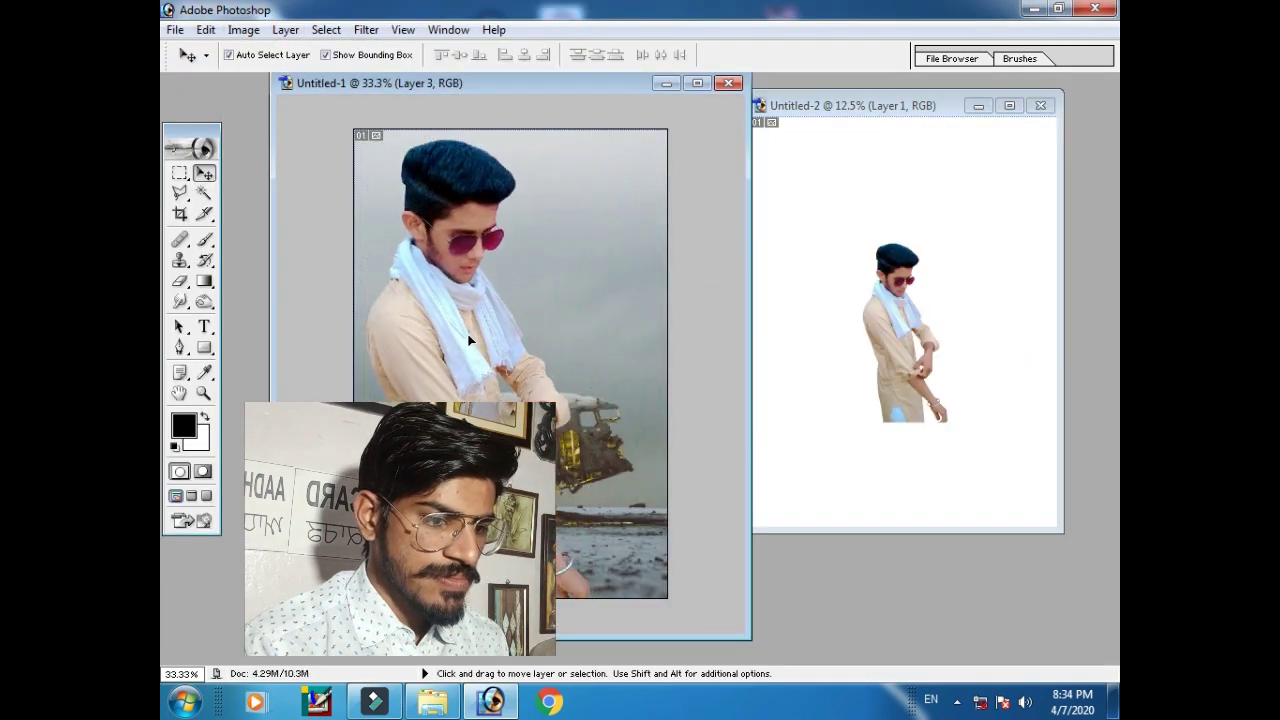
key("ctrl+t")
left_click(868, 55)
Undo the extra boy copy and close Untitled-2
key("ctrl+z")
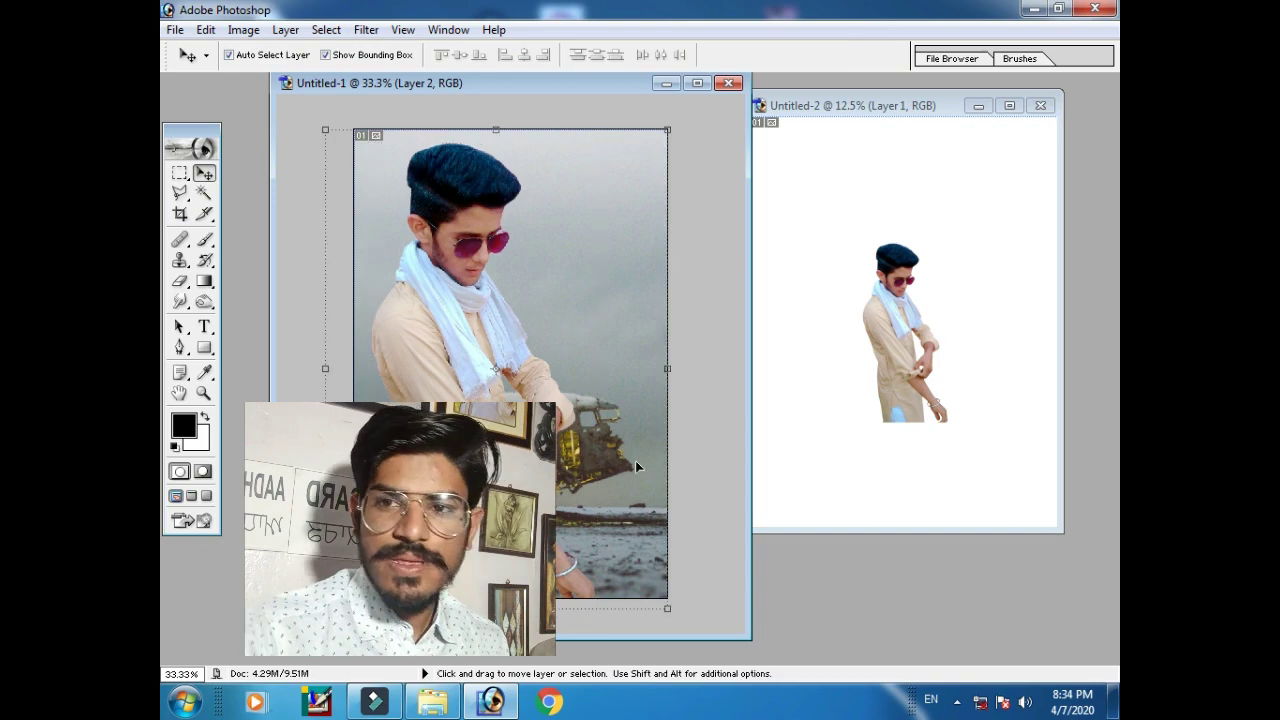
key("ctrl+t")
key("Escape")
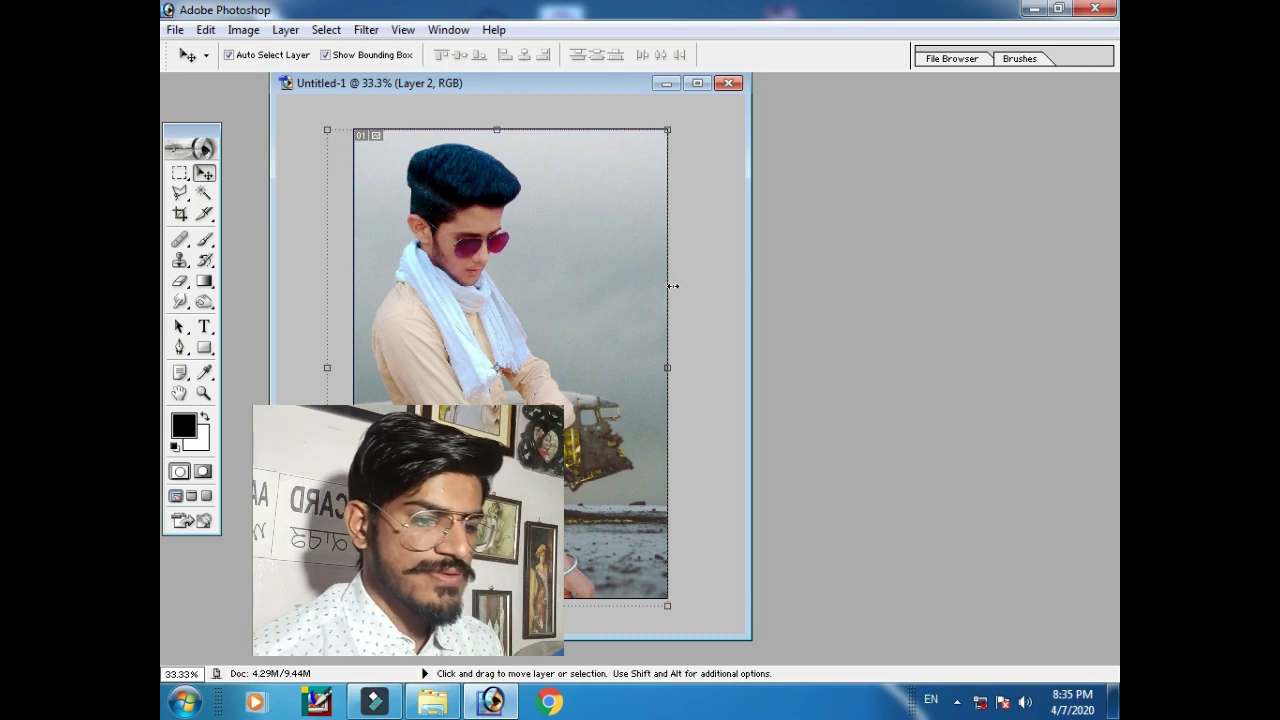
Zoom to 100% on the boy's face in Untitled-1 and switch to the Brush tool
key("ctrl+plus")
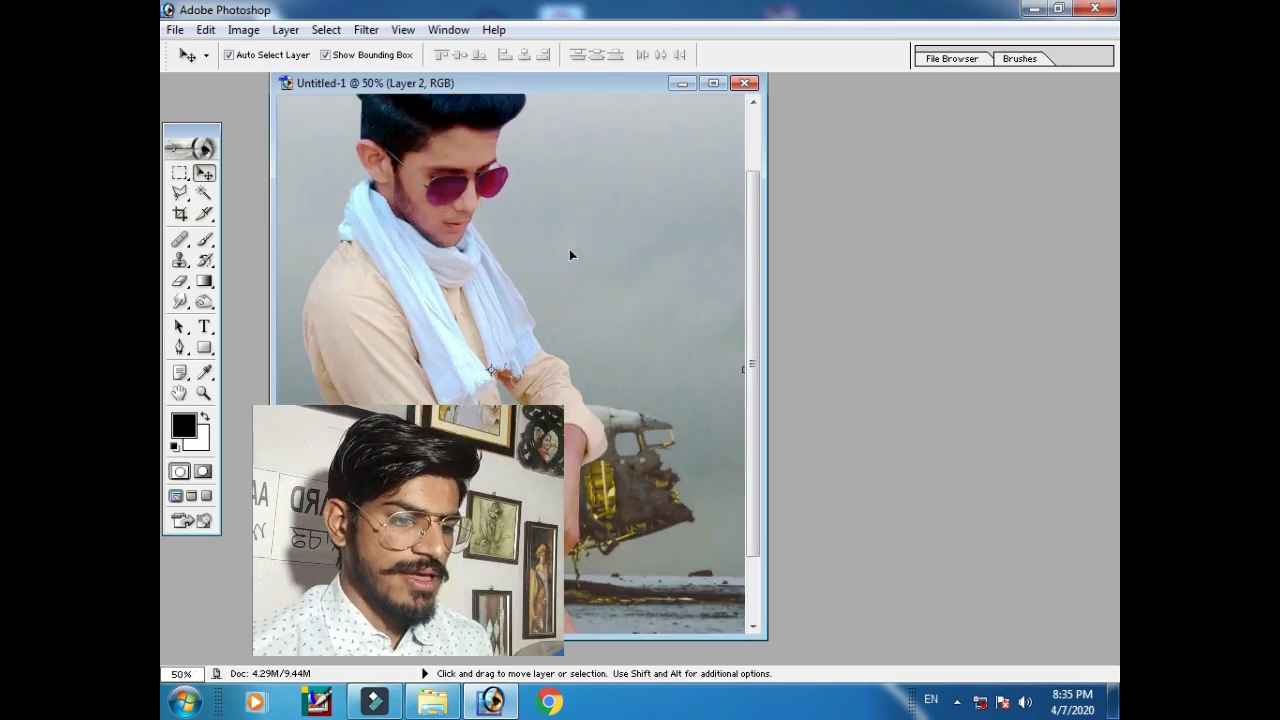
key("ctrl+minus")
key("ctrl+plus")
key("ctrl+plus")
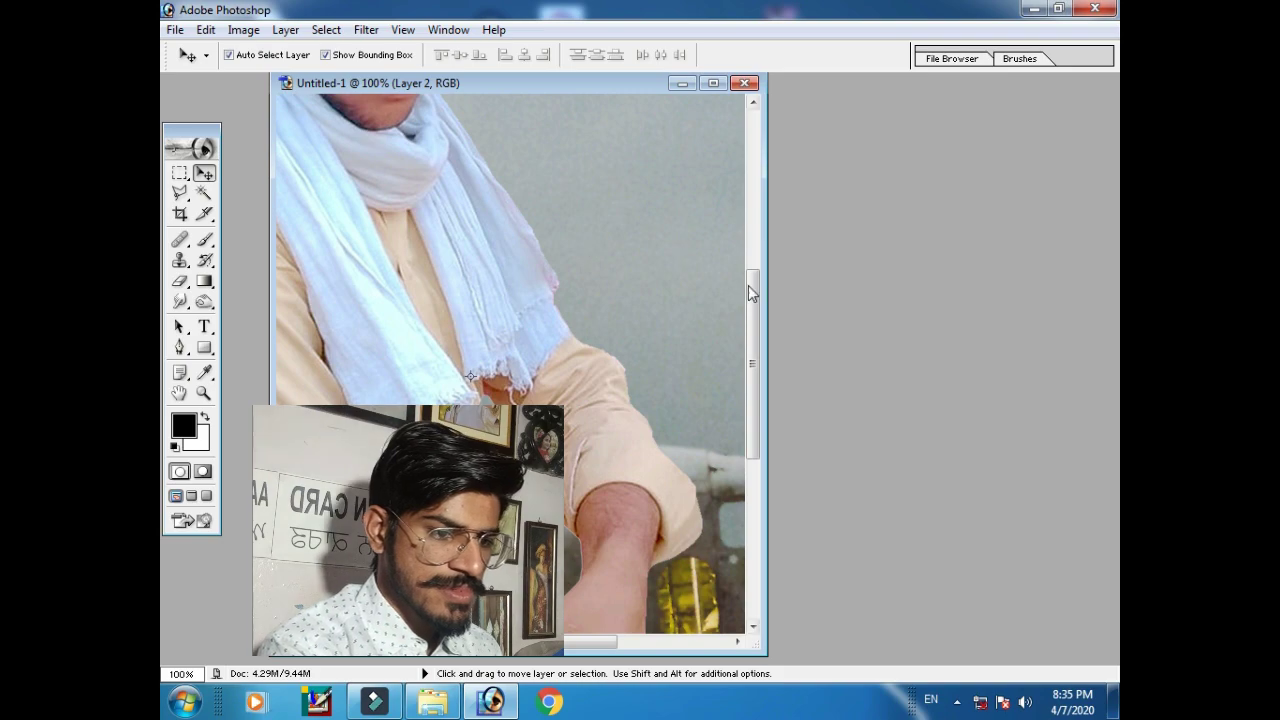
left_click_drag(755, 366, 754, 266)
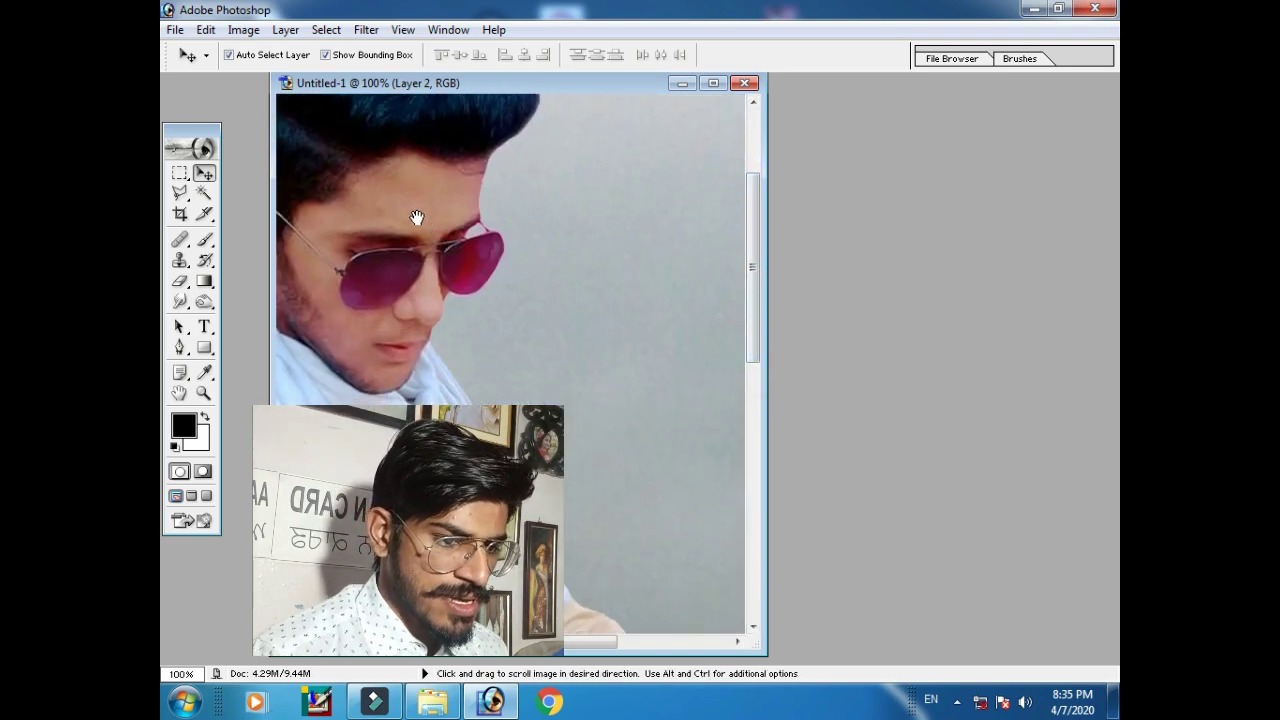
scroll(420, 214, "up", 3)
left_click(204, 240)
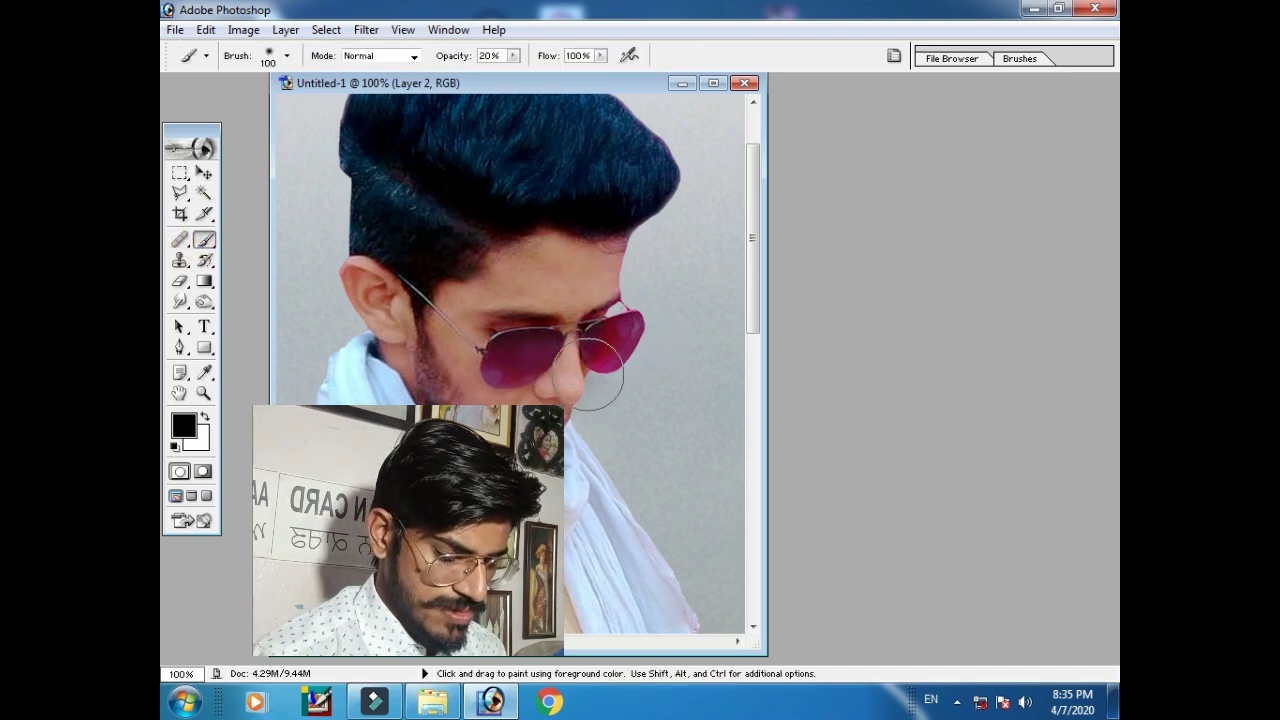
Pick a skin-pink colour, reduce the brush to 60, zoom out, and minimize Photoshop
left_click(550, 290, "alt")
key("bracketleft")
key("bracketleft")
key("bracketleft")
key("ctrl+minus")
key("ctrl+minus")
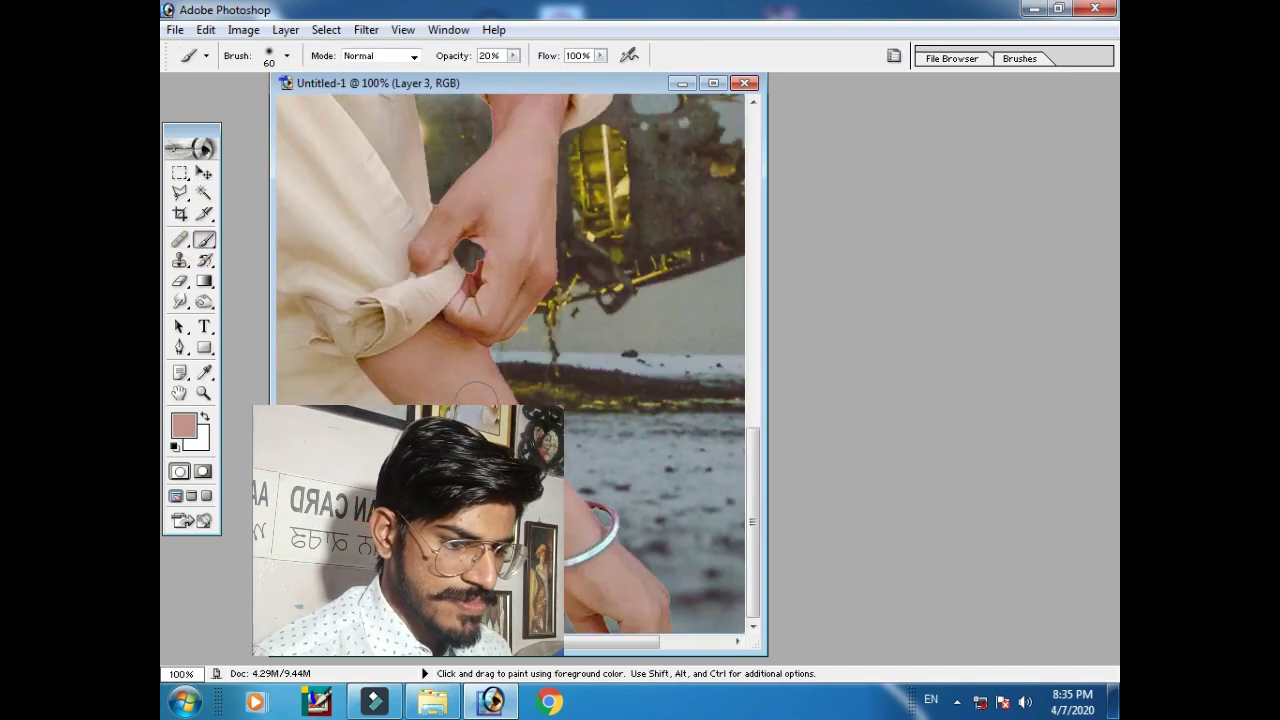
key("ctrl+minus")
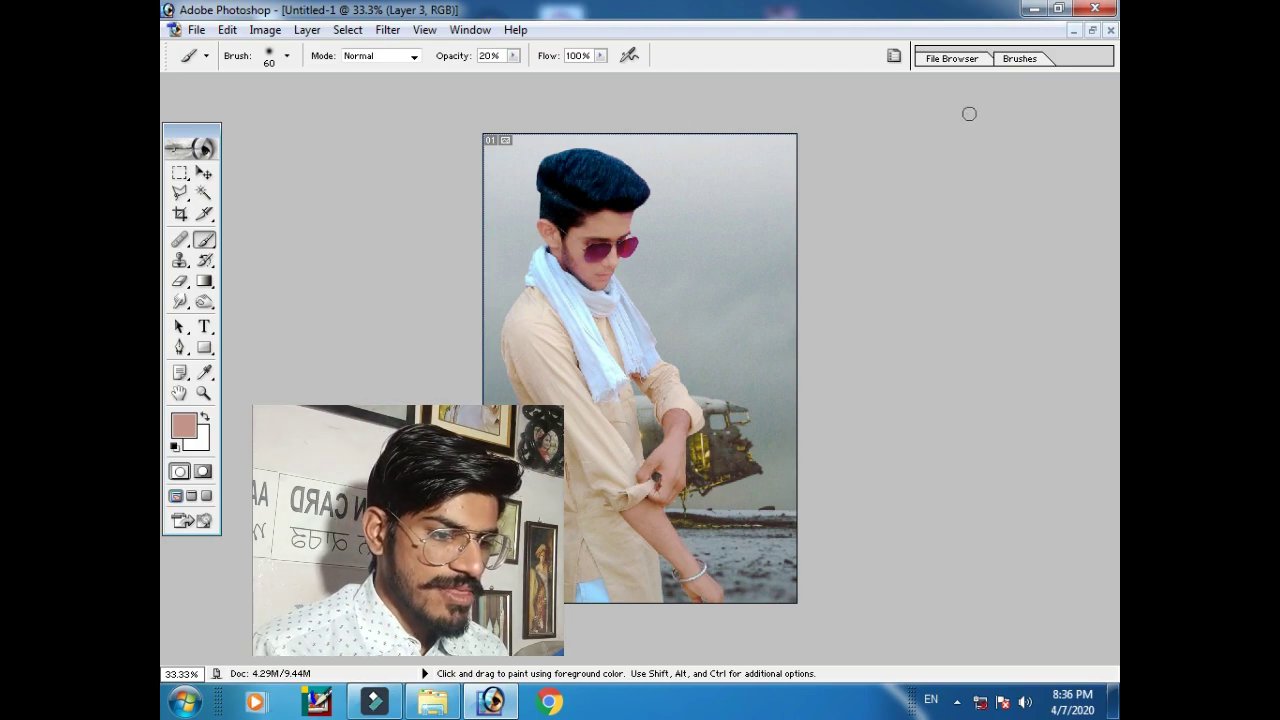
left_click(1073, 30)
Open the togo png logo in Photoshop, then close it
left_click(1033, 9)
left_click(903, 400)
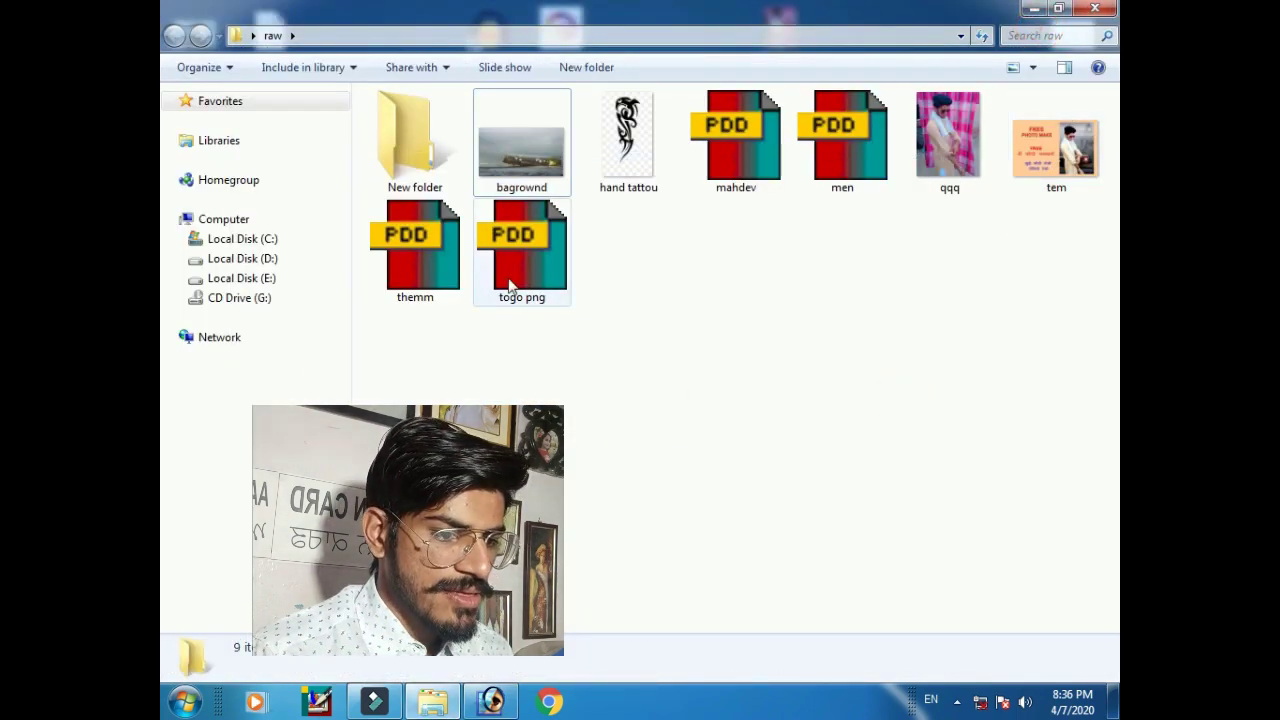
mouse_move(524, 263)
left_mouse_down()
mouse_move(490, 708)
mouse_move(600, 400)
left_mouse_up()
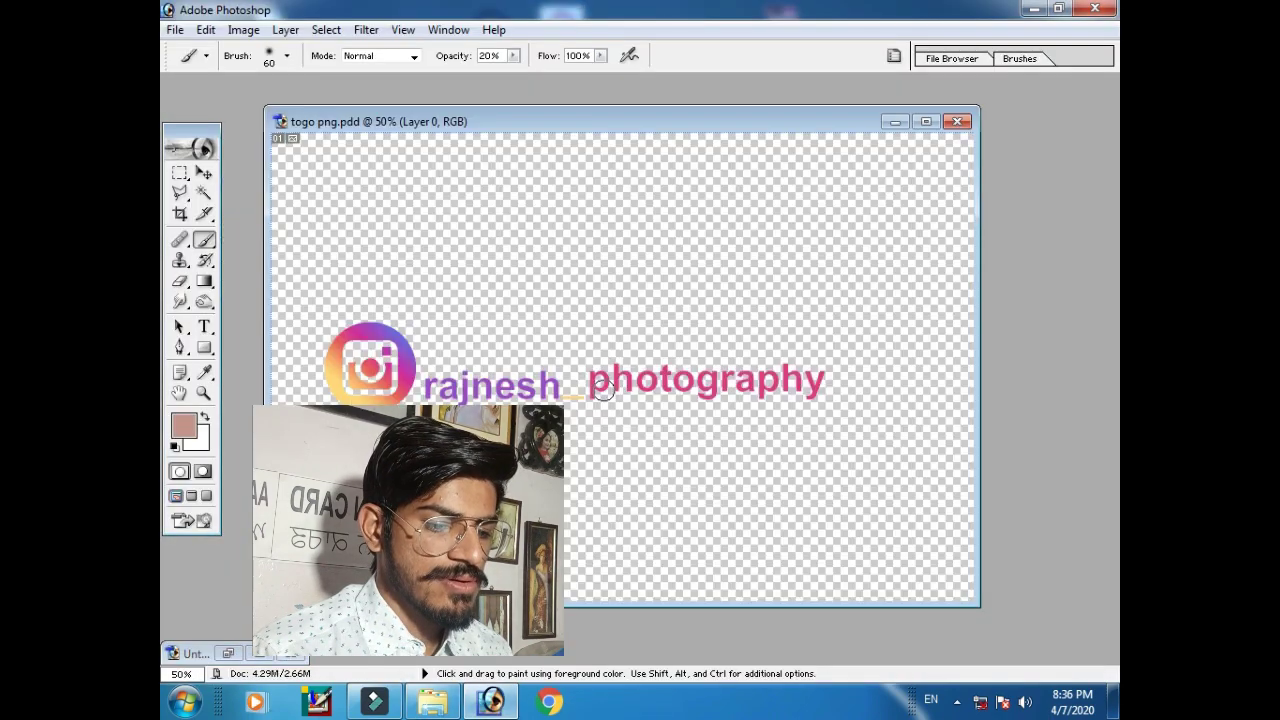
left_click(957, 122)
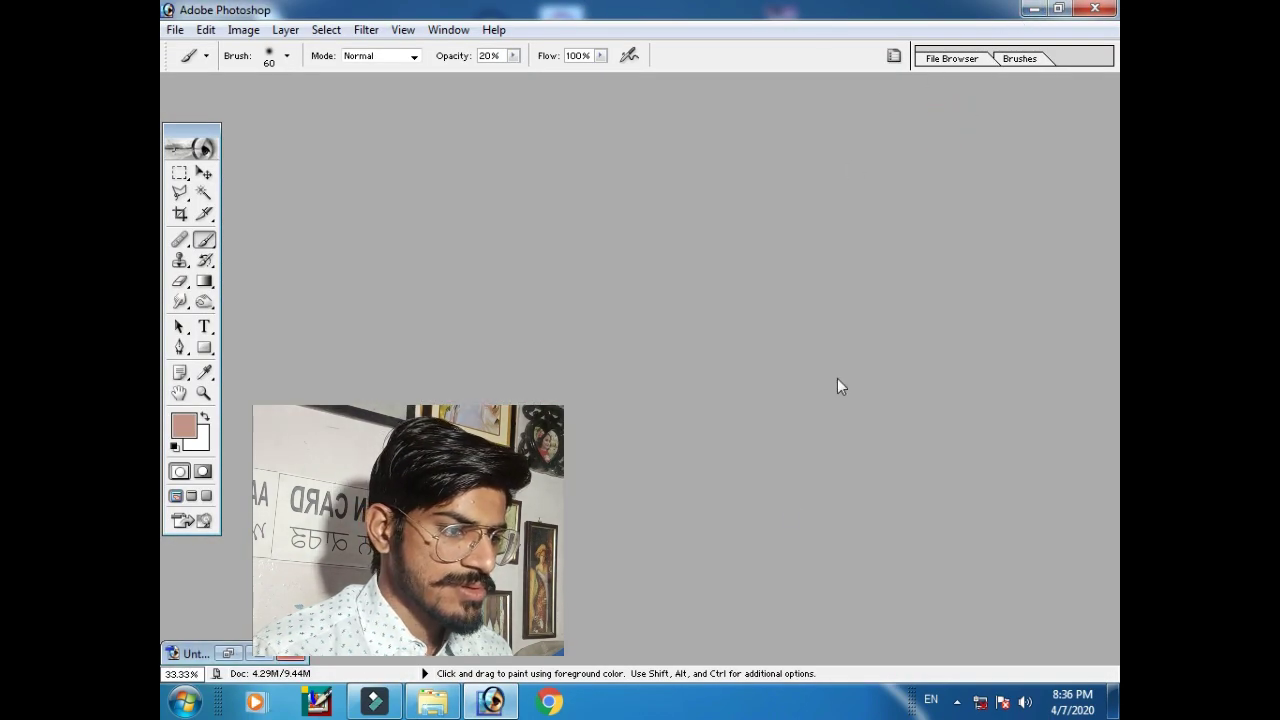
Drag hand tattou.jpg from the raw folder into Photoshop
left_click(452, 708)
left_click(712, 470)
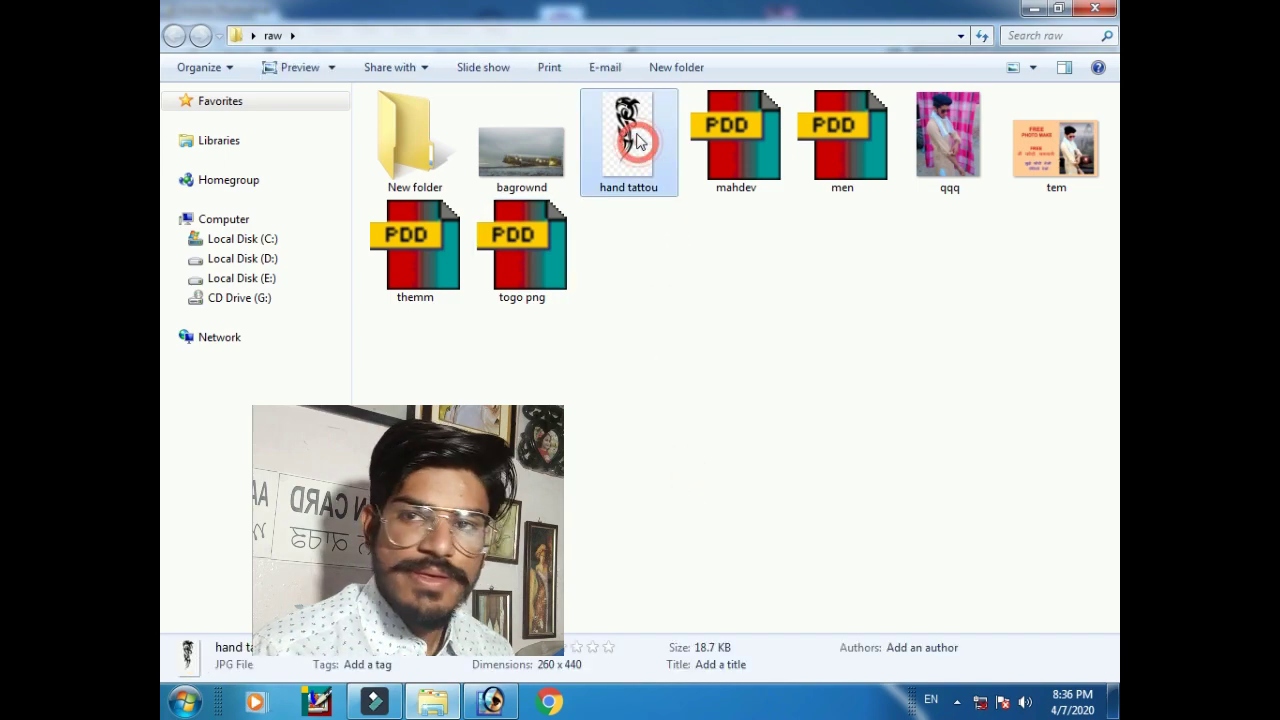
mouse_move(640, 152)
left_mouse_down()
mouse_move(403, 686)
mouse_move(460, 600)
left_mouse_up()
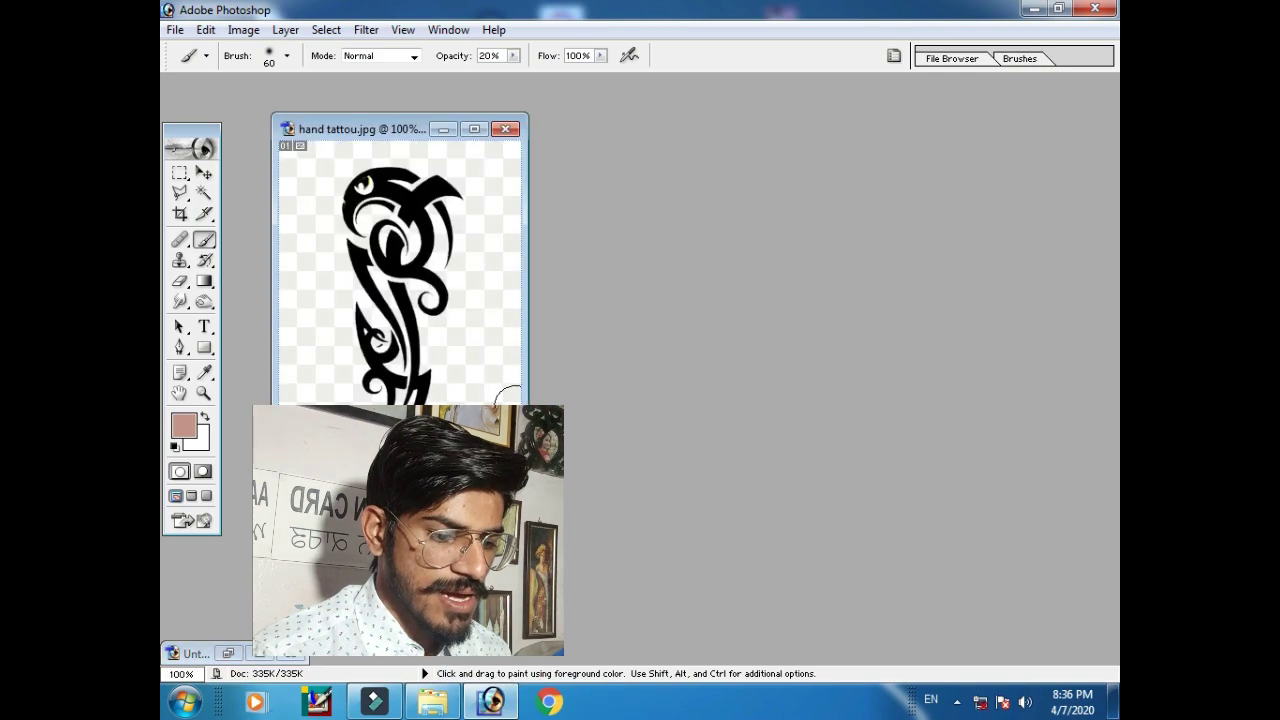
Fill the transparent area around the hand tattou image with white, then deselect
left_click(474, 129)
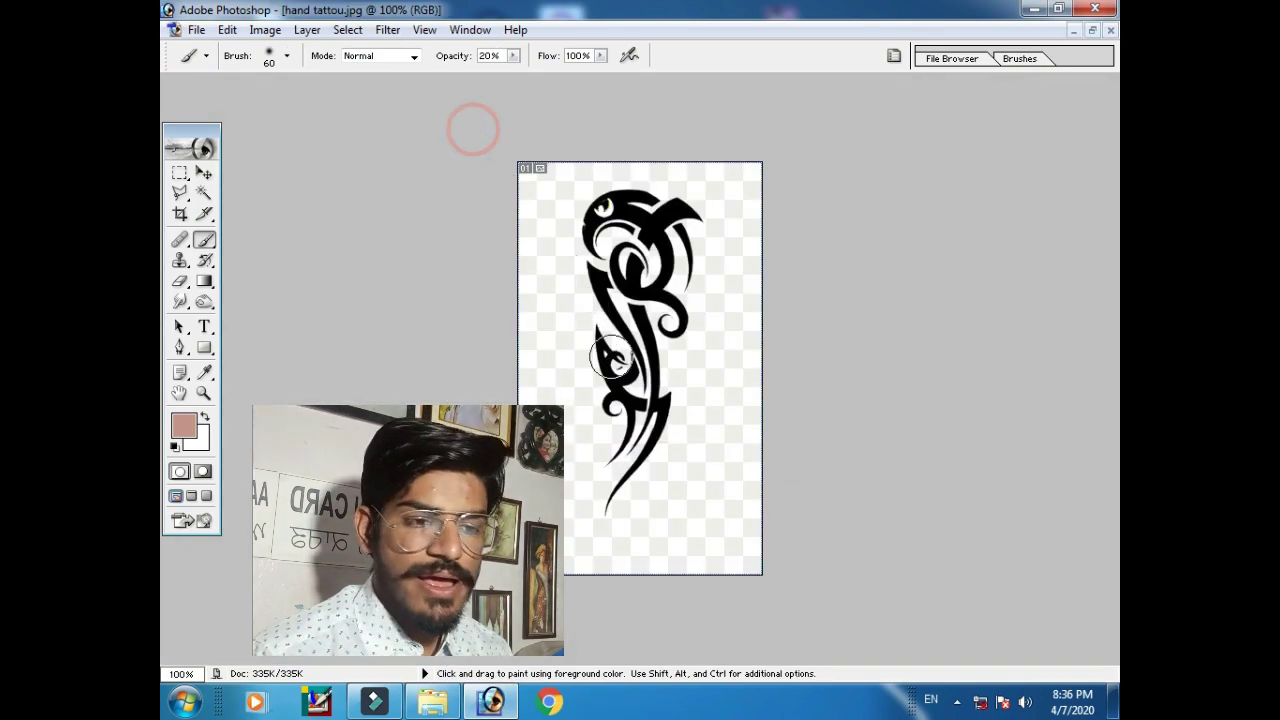
left_click(204, 193)
left_click(726, 340)
key("Delete")
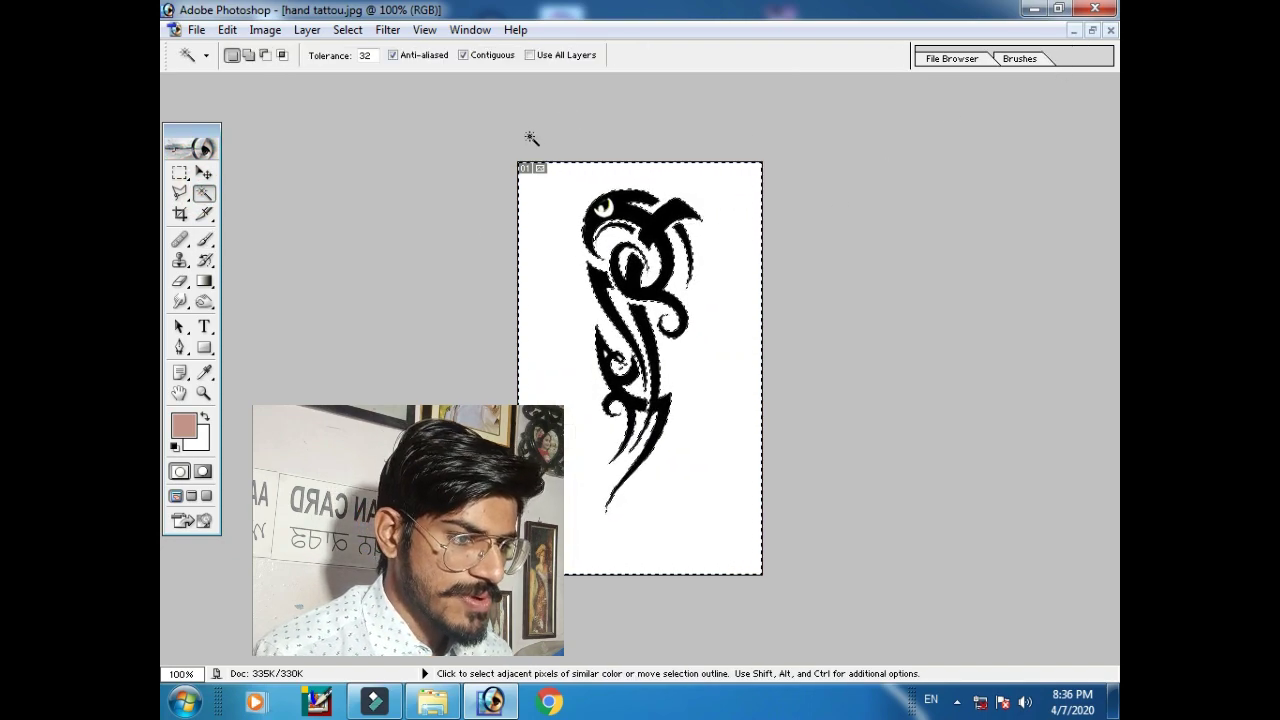
left_click(610, 212)
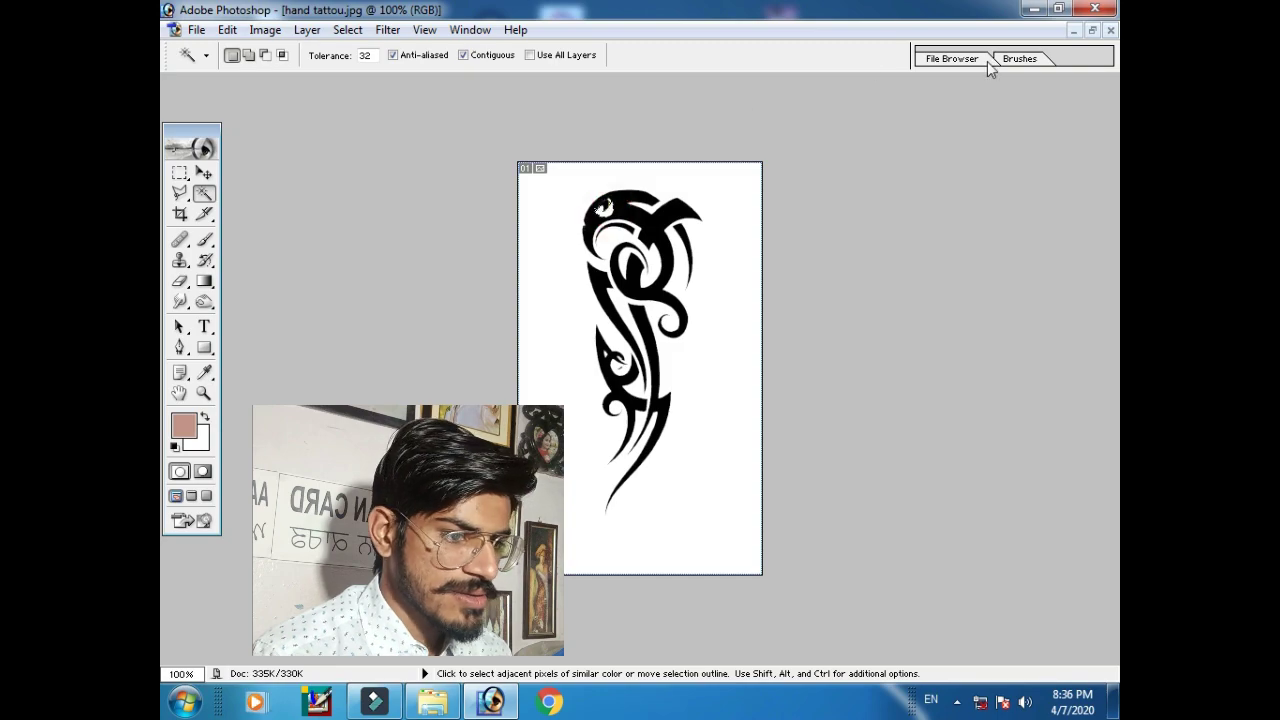
Restore the tattoo window and bring Untitled-1 back as a floating window
left_click(1091, 30)
left_click(263, 654)
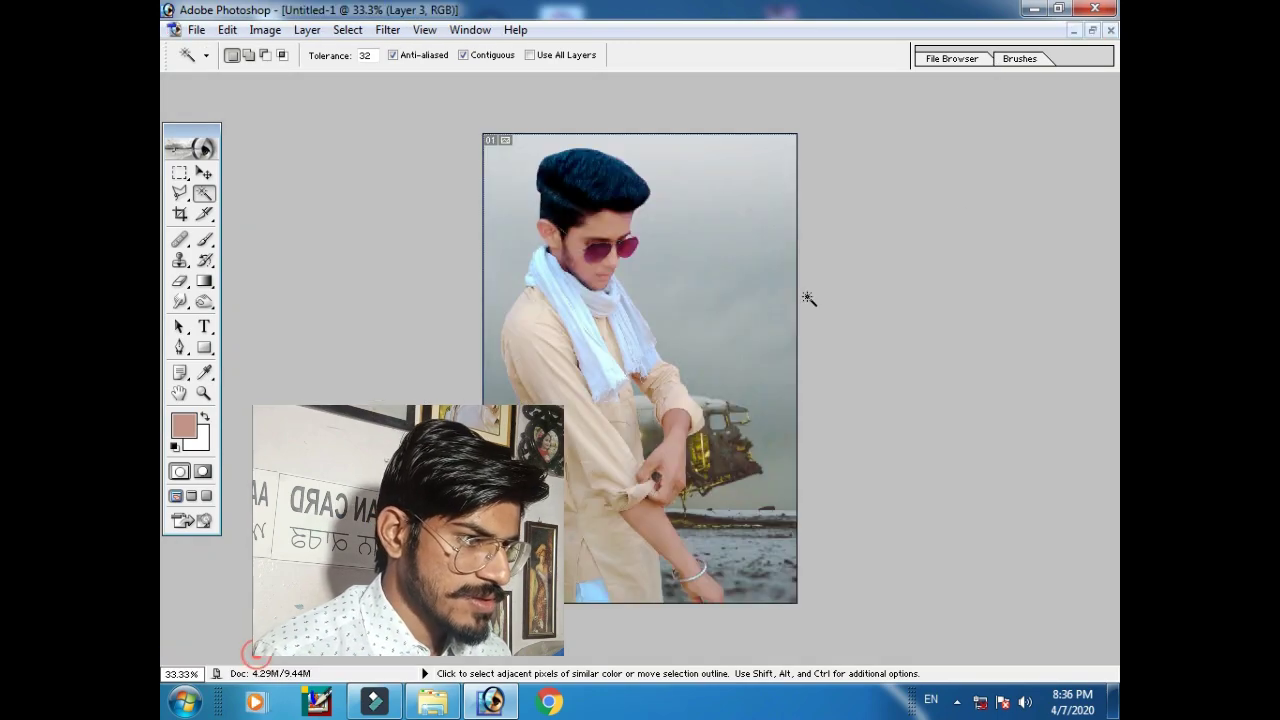
left_click(1091, 30)
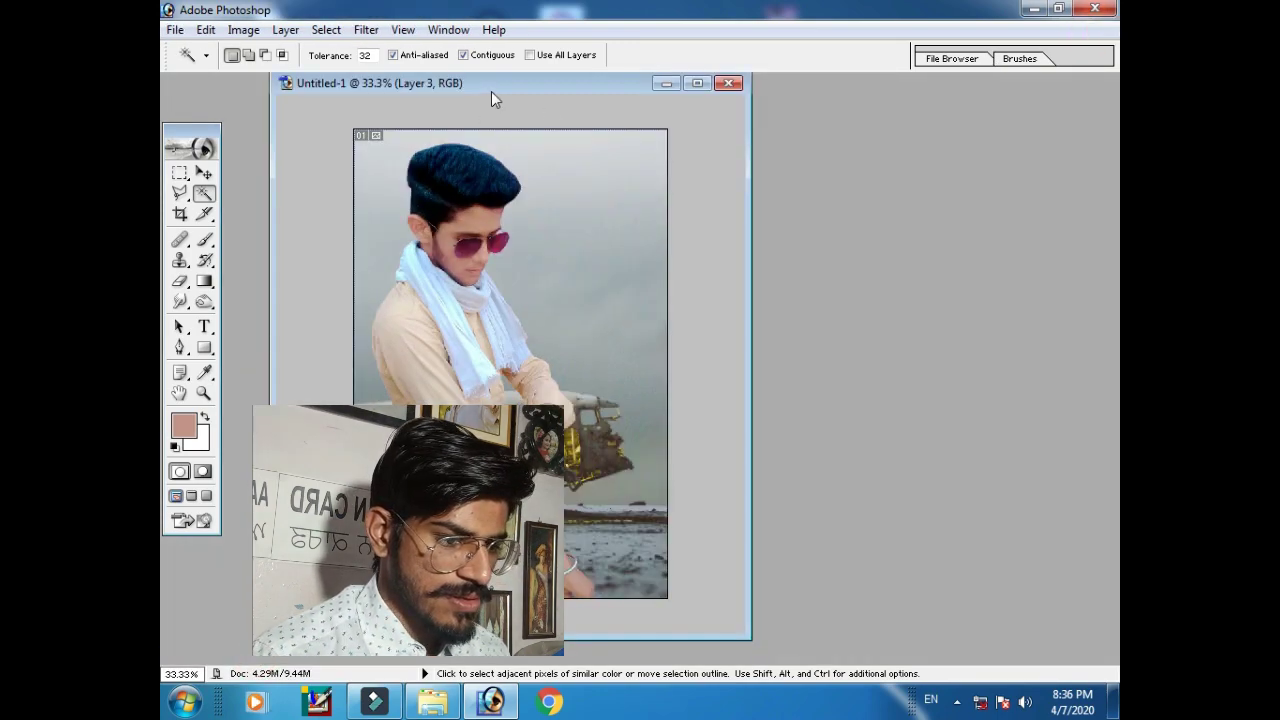
Copy the tattoo into Untitled-1 as a new layer and rotate it about 150°
left_click_drag(491, 99, 755, 91)
left_click(204, 175)
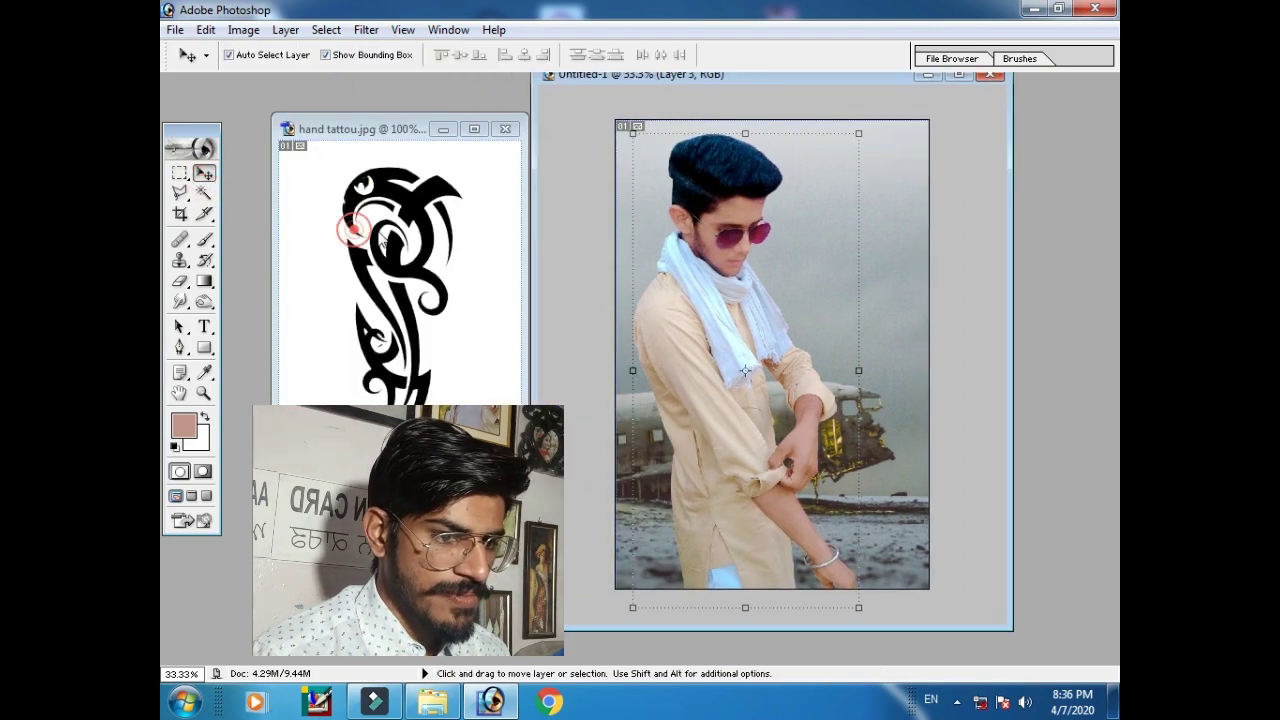
left_click(428, 225)
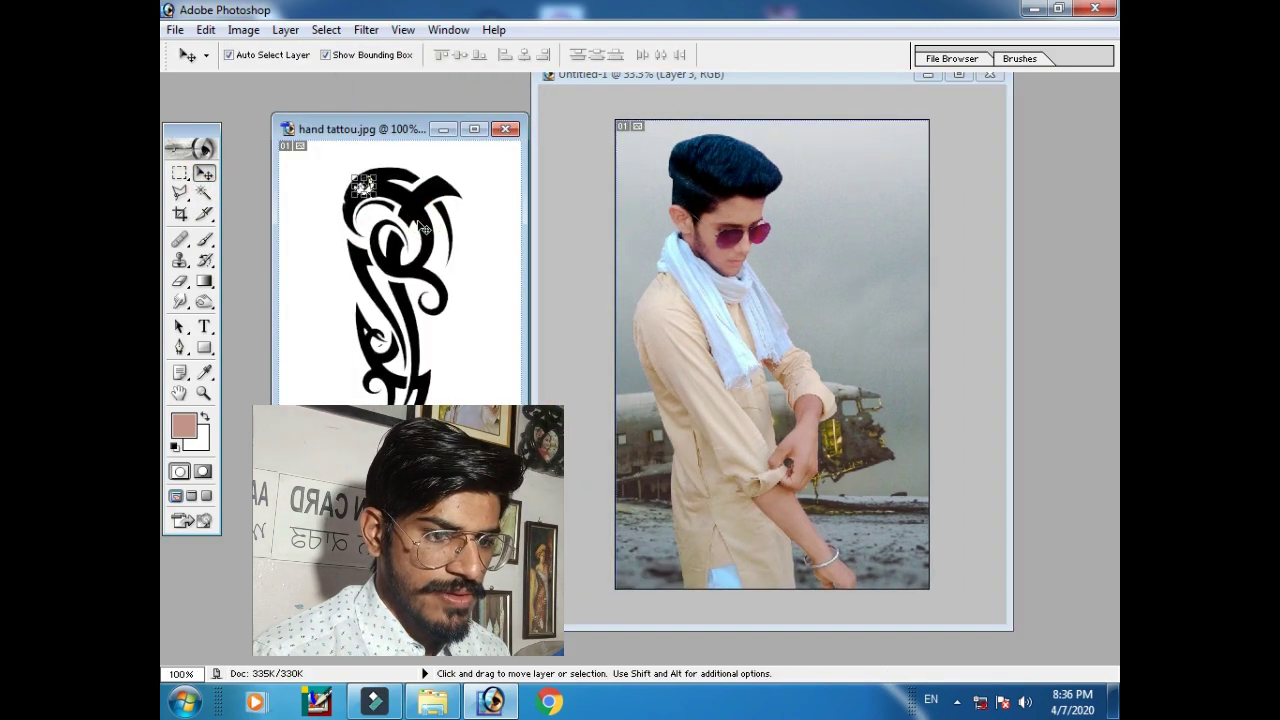
left_click(181, 174)
left_click(204, 175)
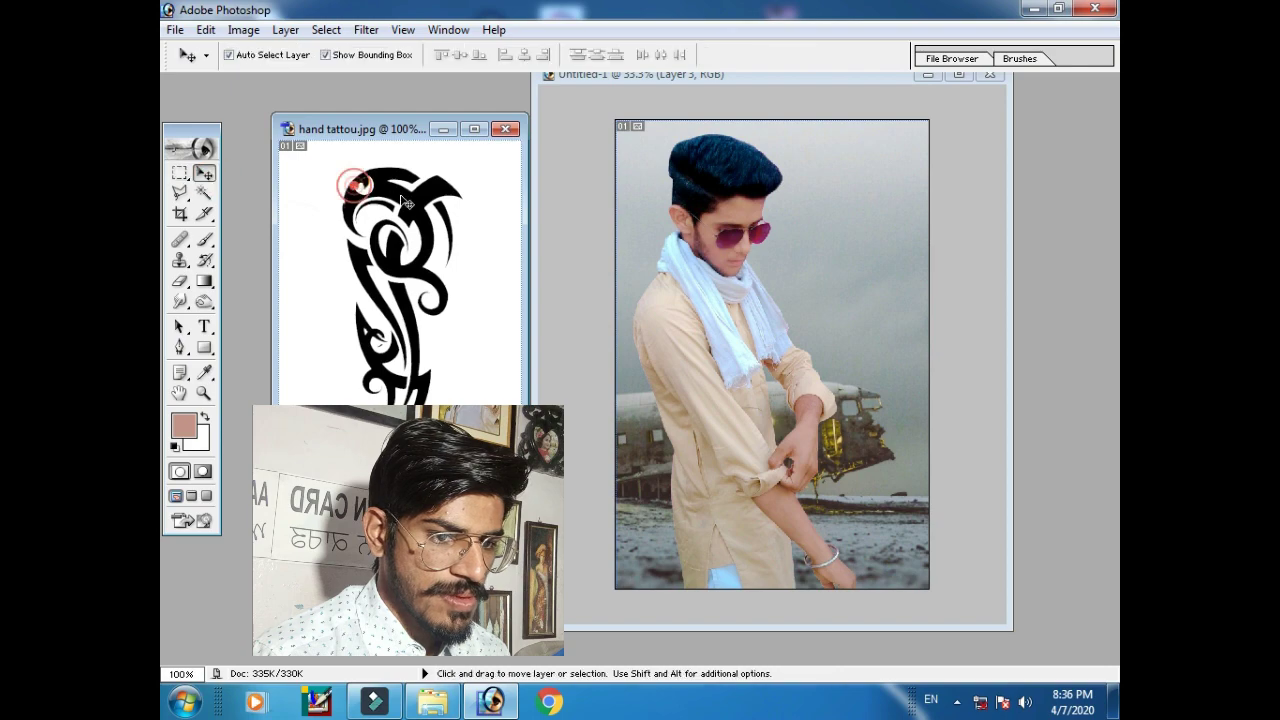
left_click_drag(406, 203, 813, 335)
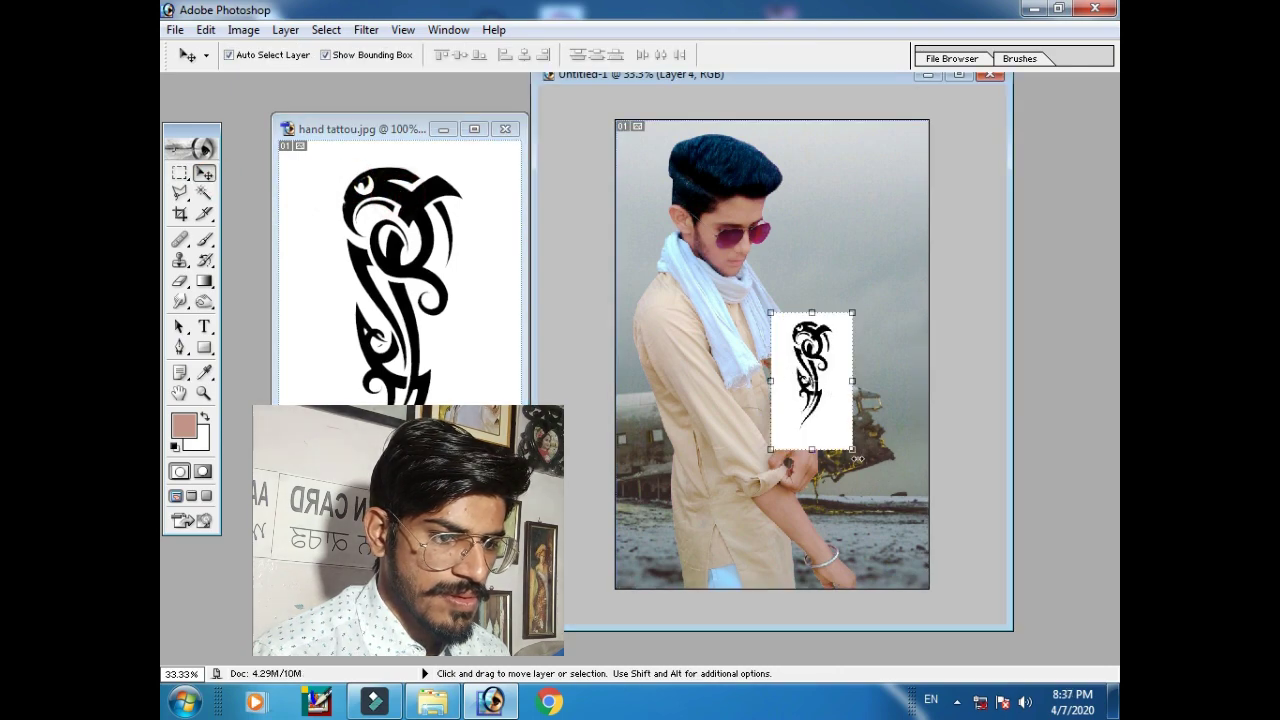
left_click_drag(862, 457, 752, 344)
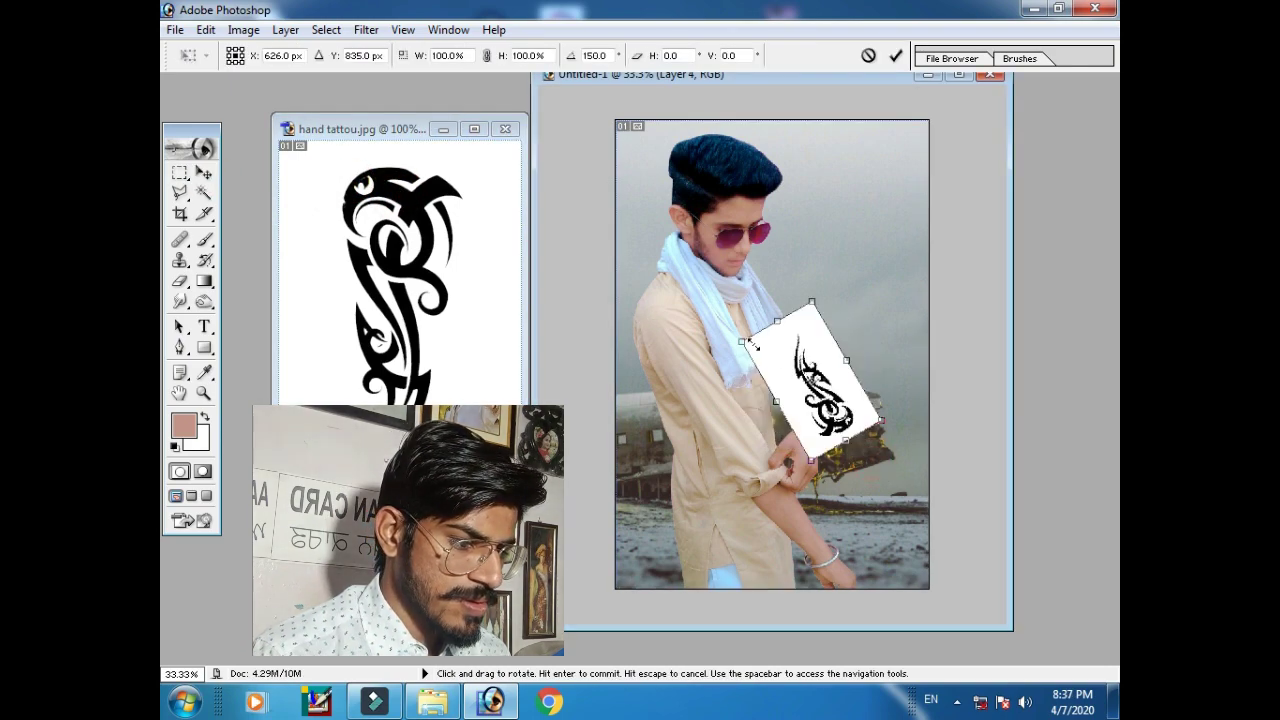
left_click(895, 55)
Magic Wand and delete the tattoo layer's white background, then deselect
left_click(203, 191)
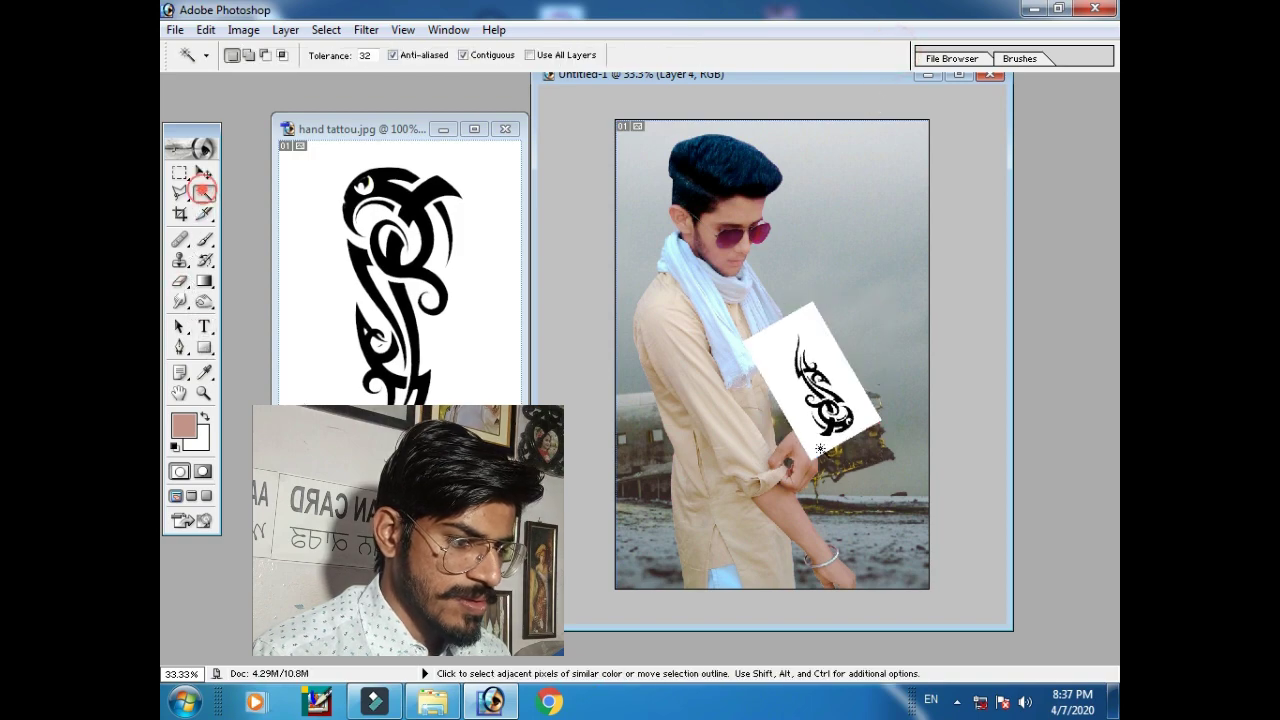
left_click(853, 404)
key("Delete")
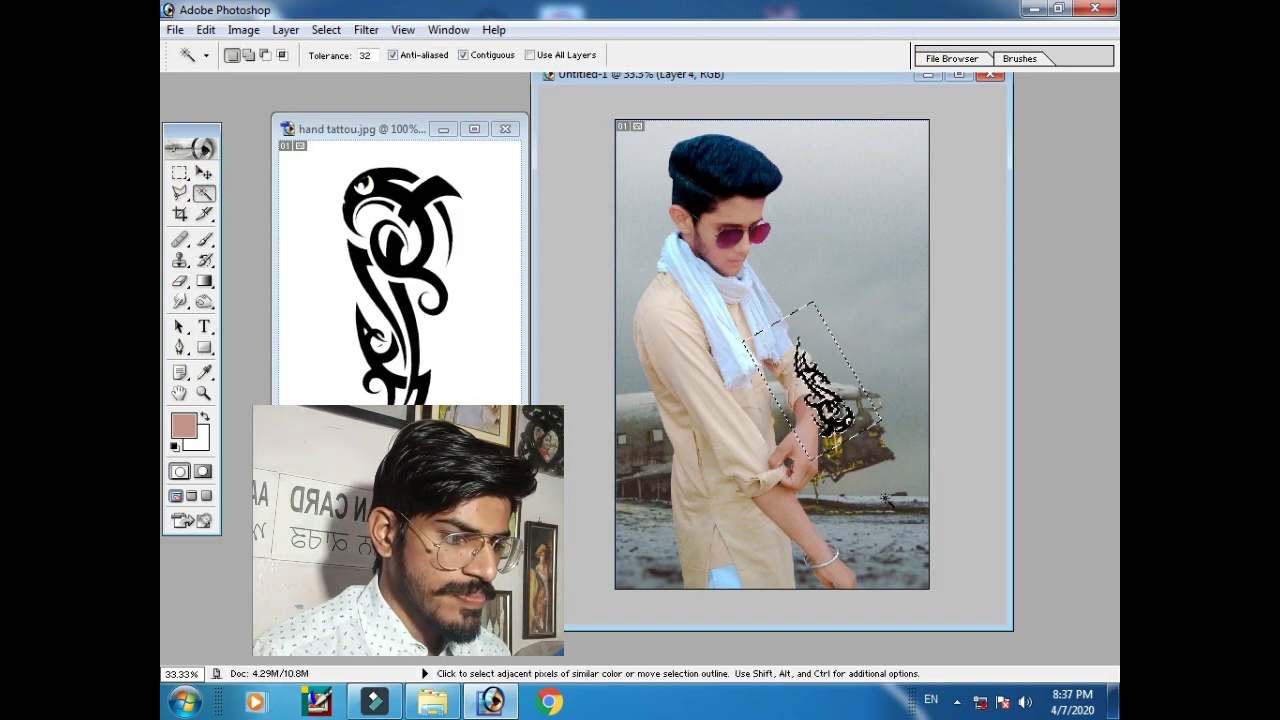
key("ctrl+plus")
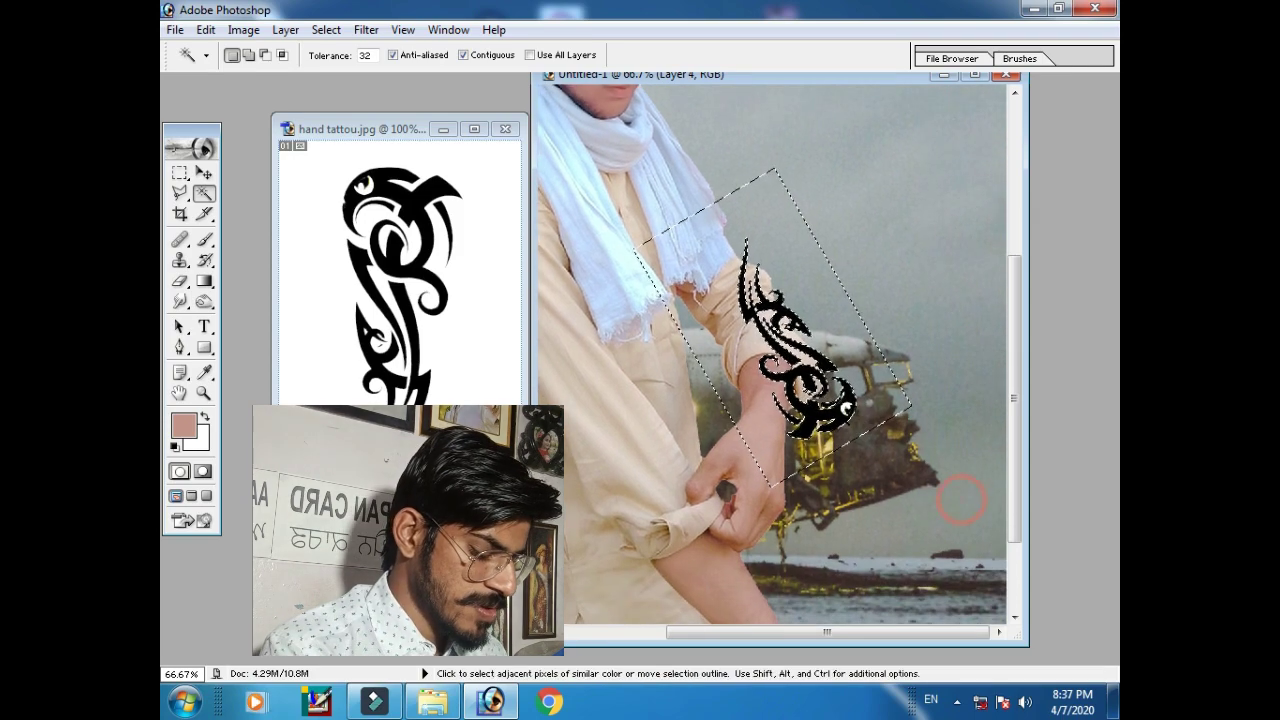
left_click(847, 405)
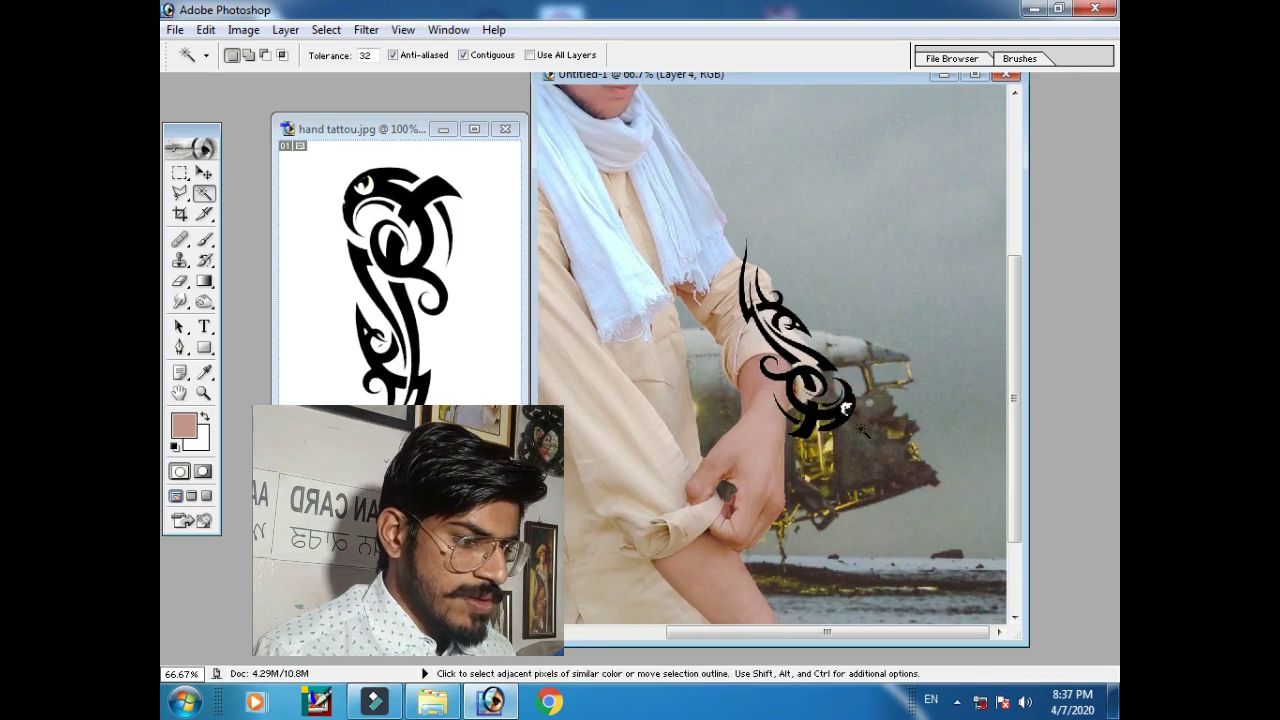
key("ctrl+minus")
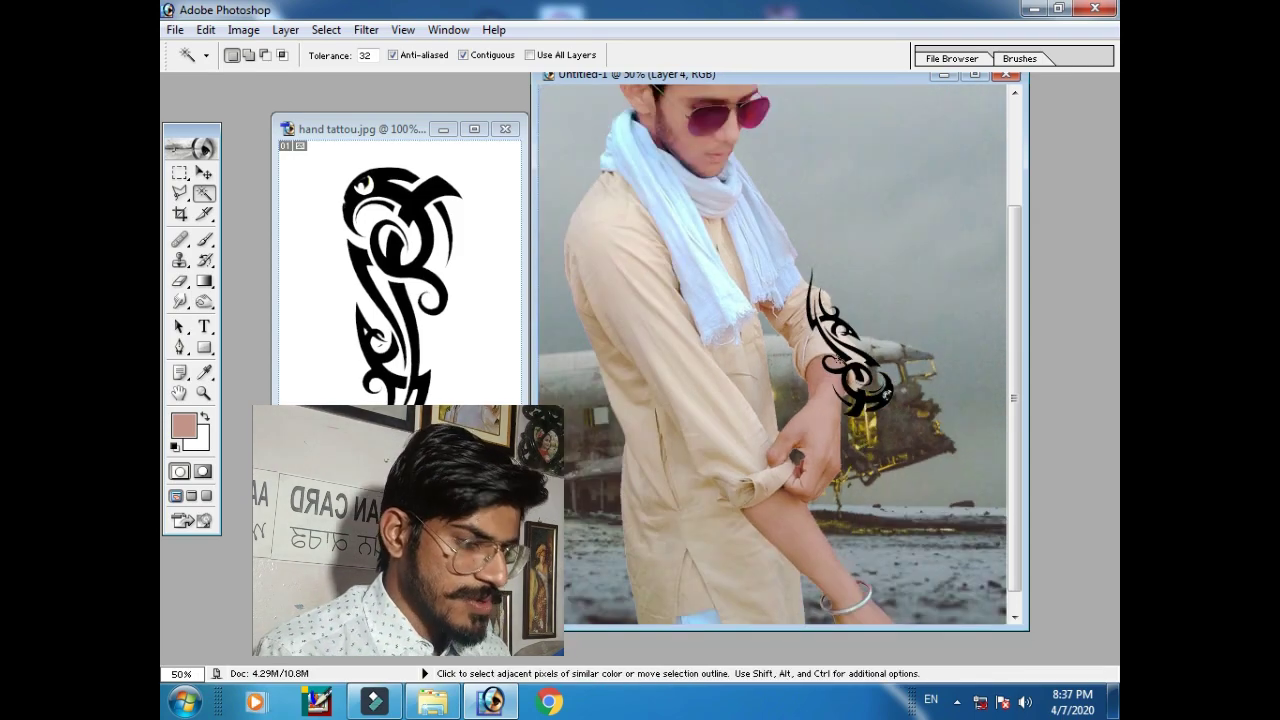
left_click(204, 173)
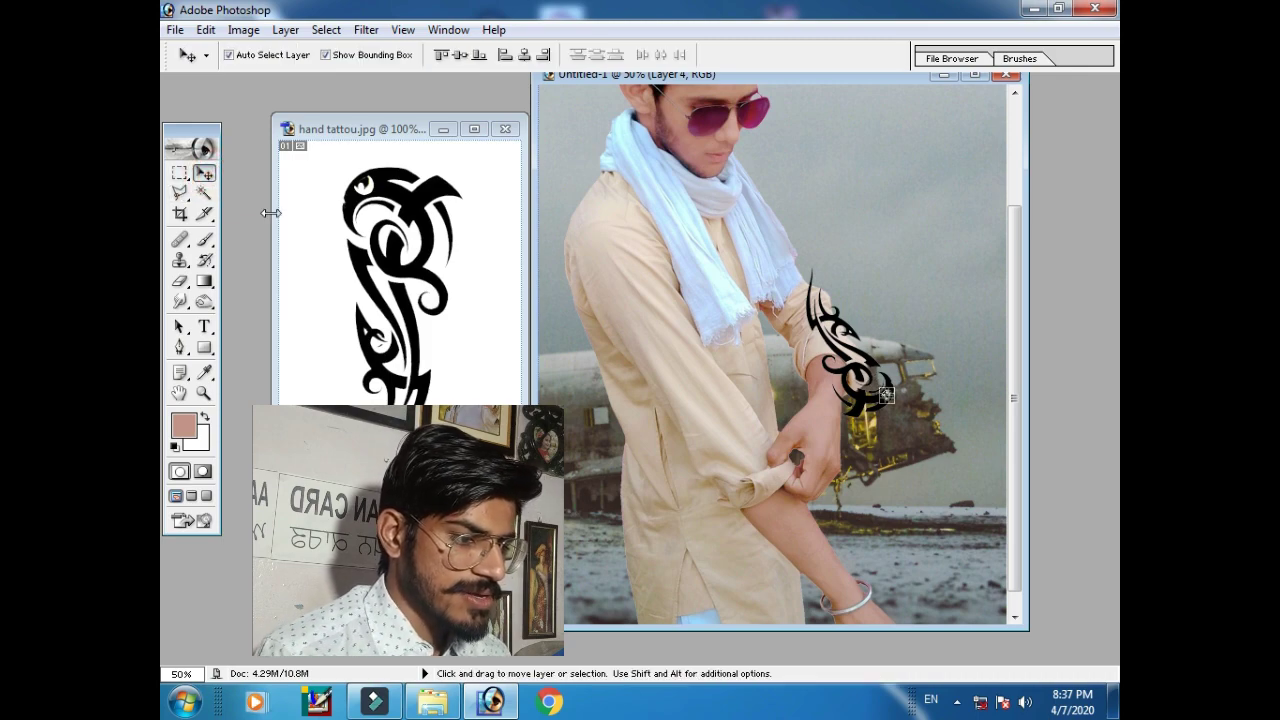
Move Layer 4 onto the boy's forearm and scale it to about 63% × 69%
left_click(180, 173)
left_click(693, 335)
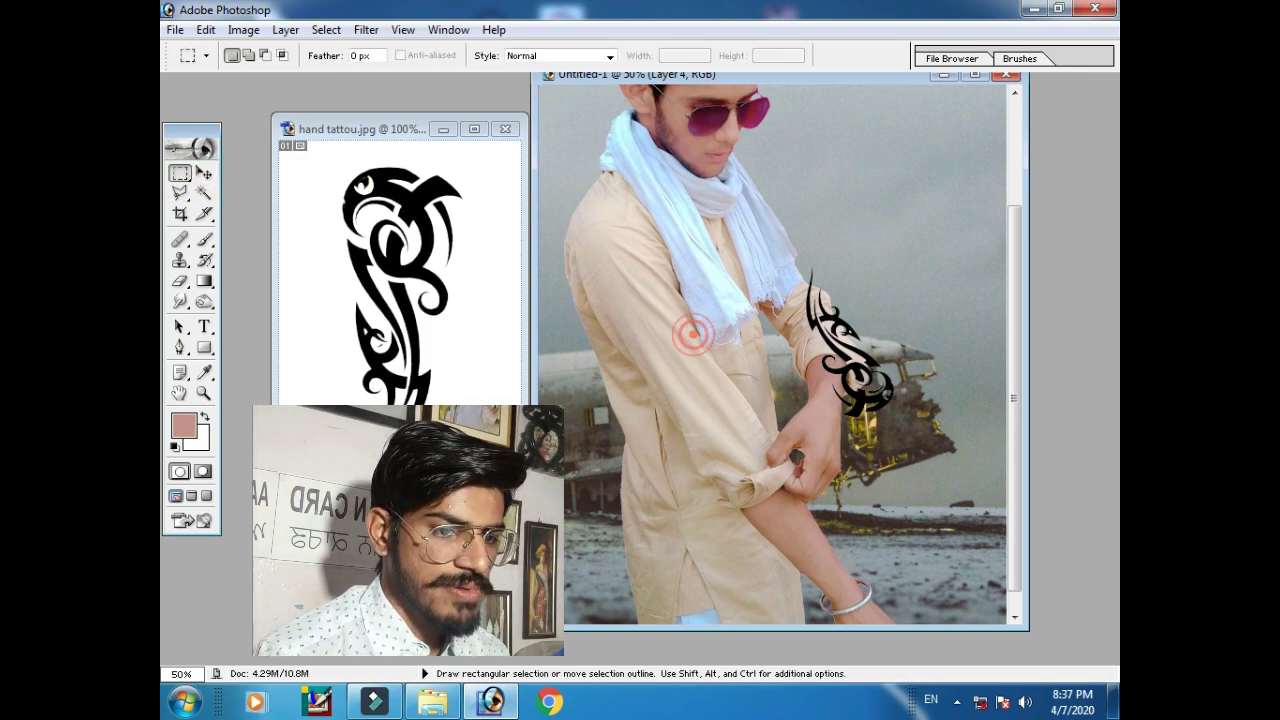
left_click(204, 173)
mouse_move(870, 385)
left_mouse_down()
mouse_move(830, 555)
mouse_move(830, 533)
mouse_move(808, 517)
mouse_move(822, 540)
left_mouse_up()
scroll(870, 400, "down", 1)
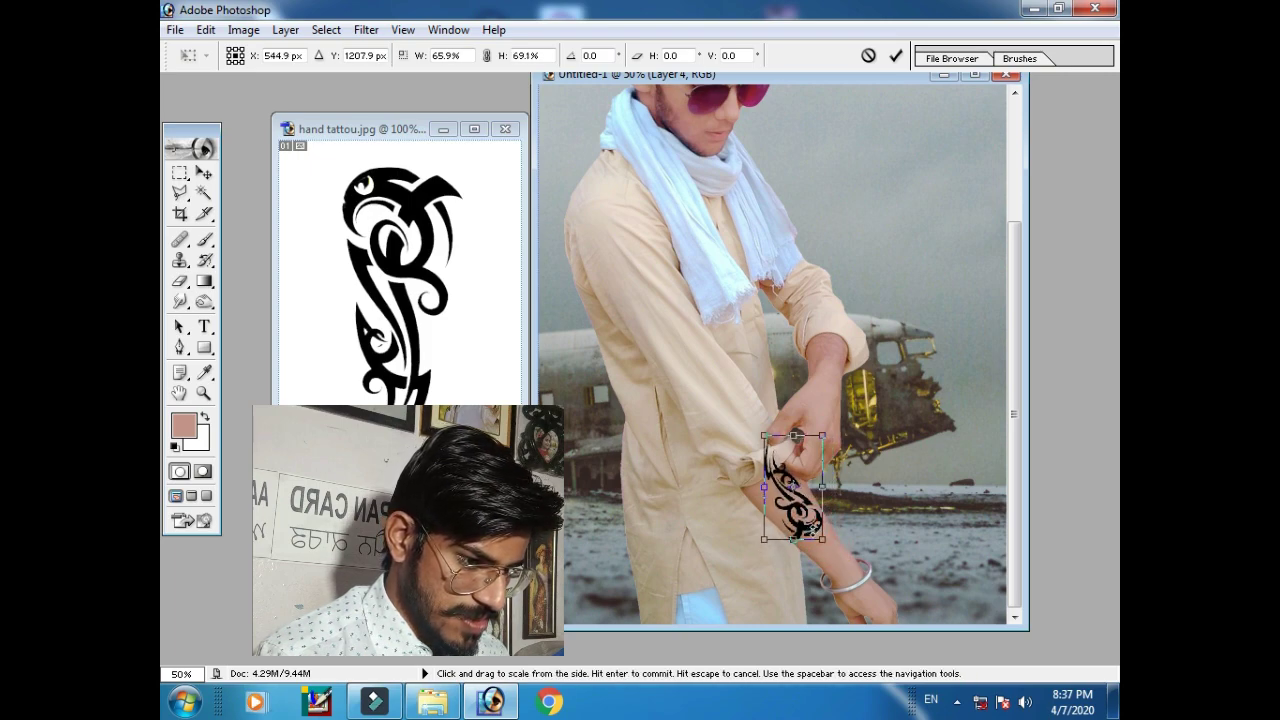
left_click_drag(815, 524, 819, 525)
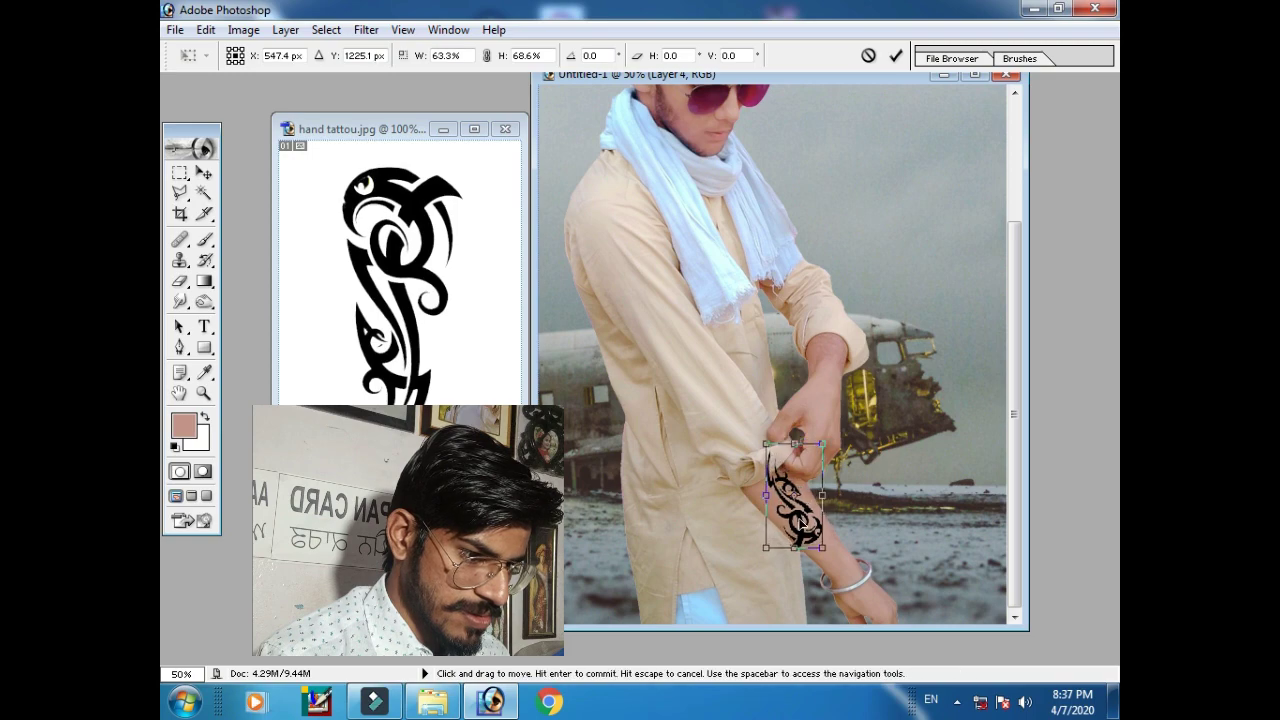
left_click(895, 55)
key("ctrl+plus")
Tilt the tattoo about -4.2° to follow the forearm and commit
left_click_drag(820, 500, 705, 215)
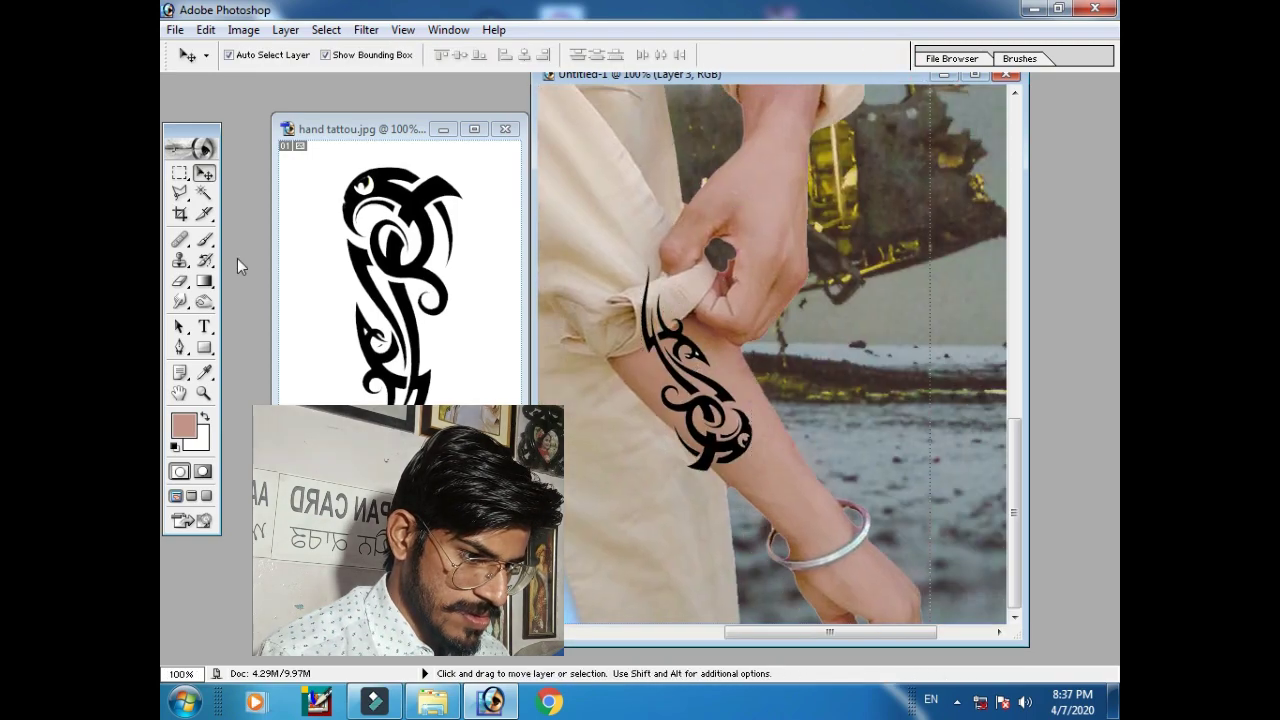
key("e")
key("ctrl+plus")
key("v")
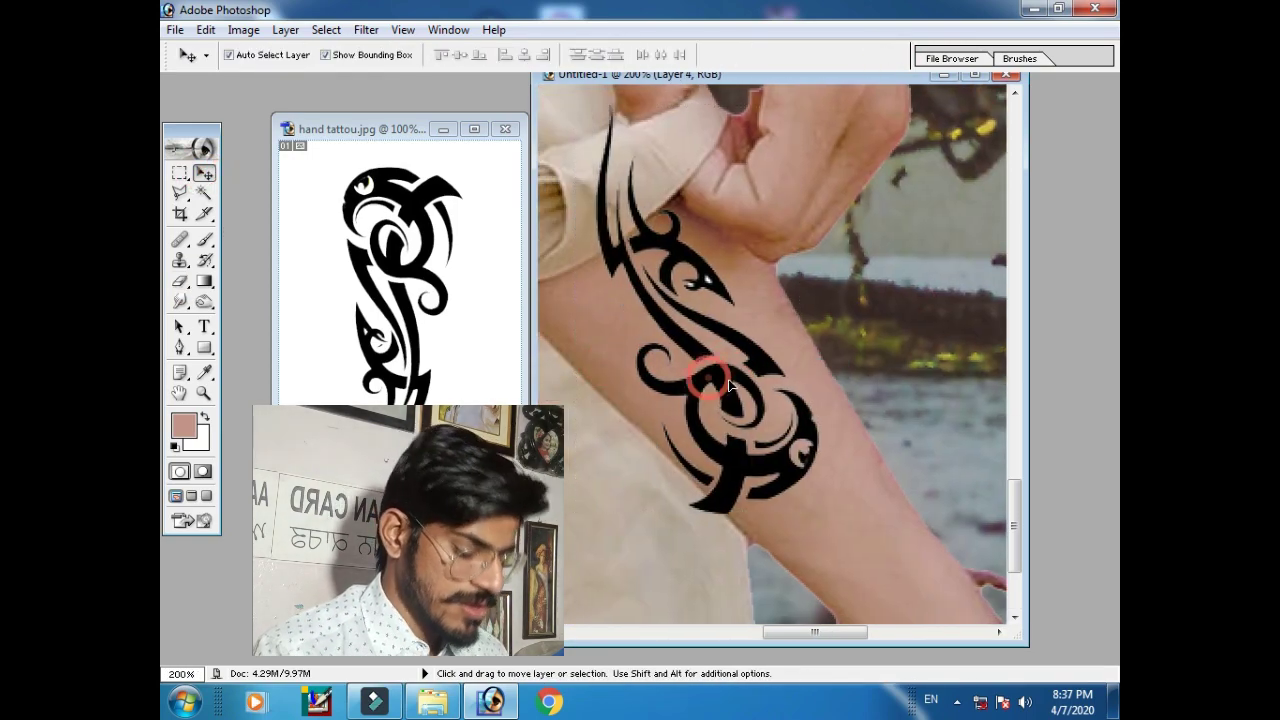
left_click_drag(835, 521, 872, 510)
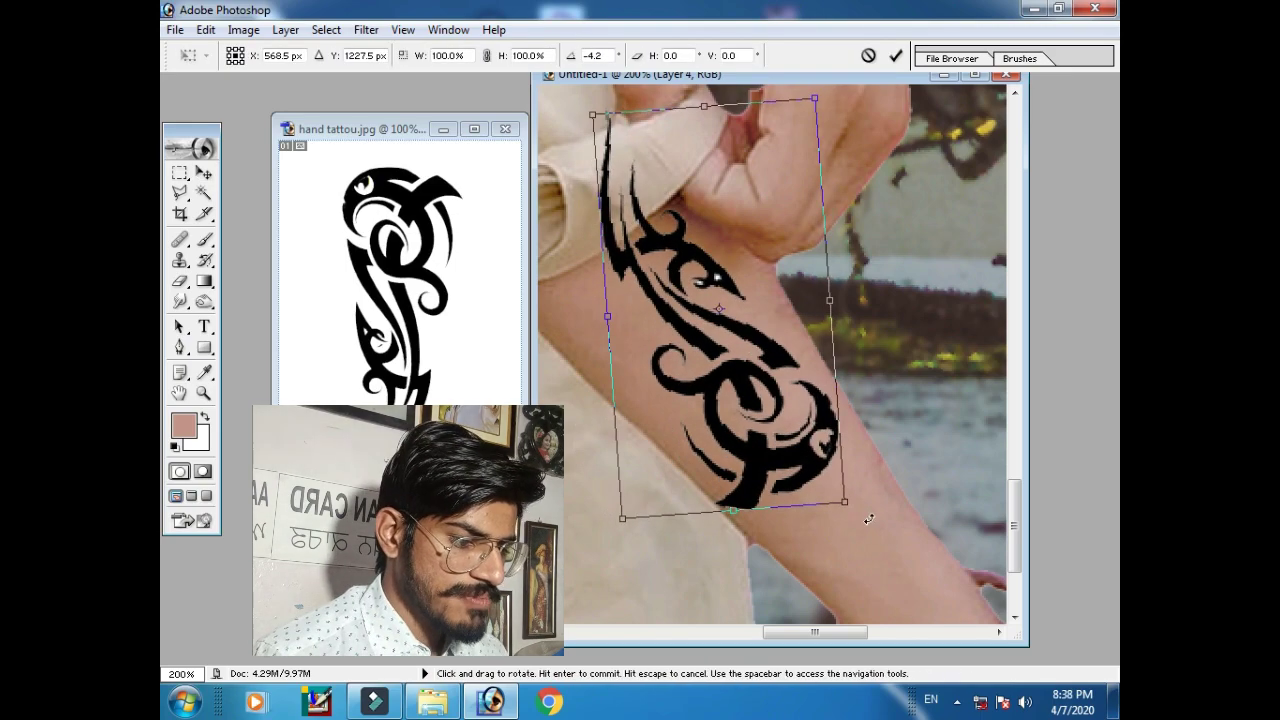
left_click(895, 55)
Set the Eraser size to 20 and pan in at 200% on the tattoo
key("e")
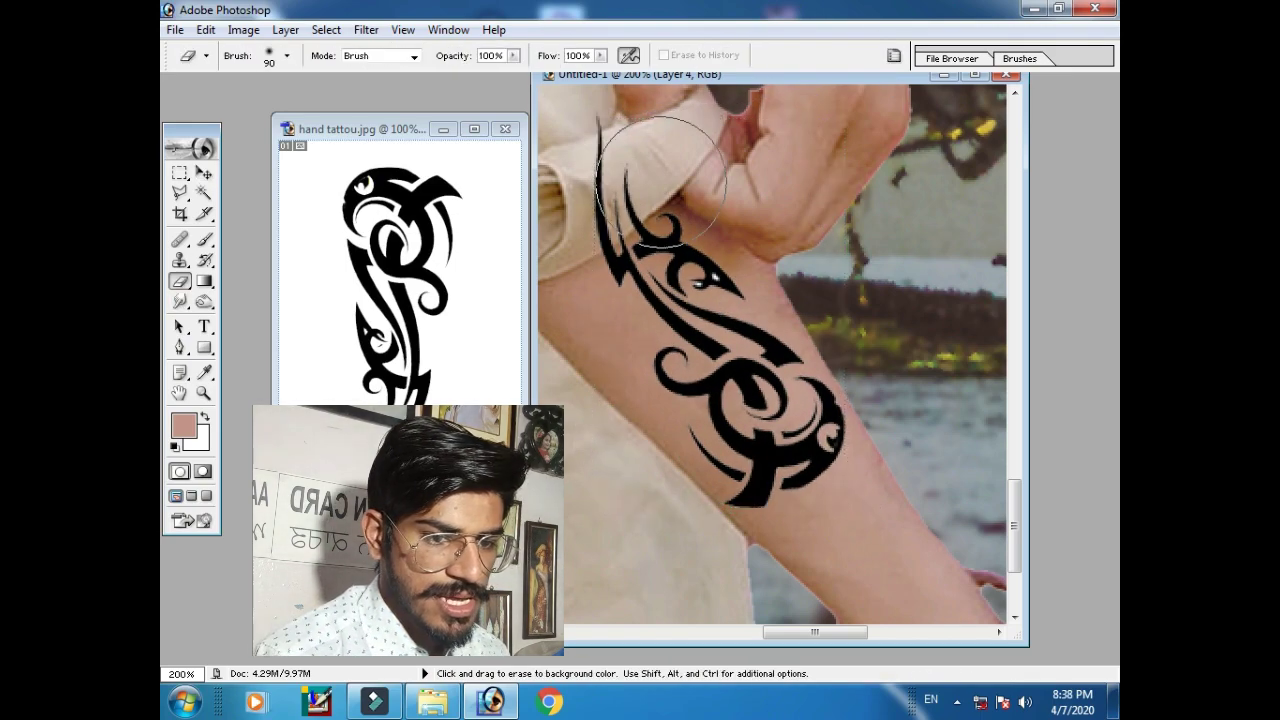
key("ctrl+minus")
left_click(287, 57)
left_click(270, 245)
left_click(703, 295)
key("ctrl+plus")
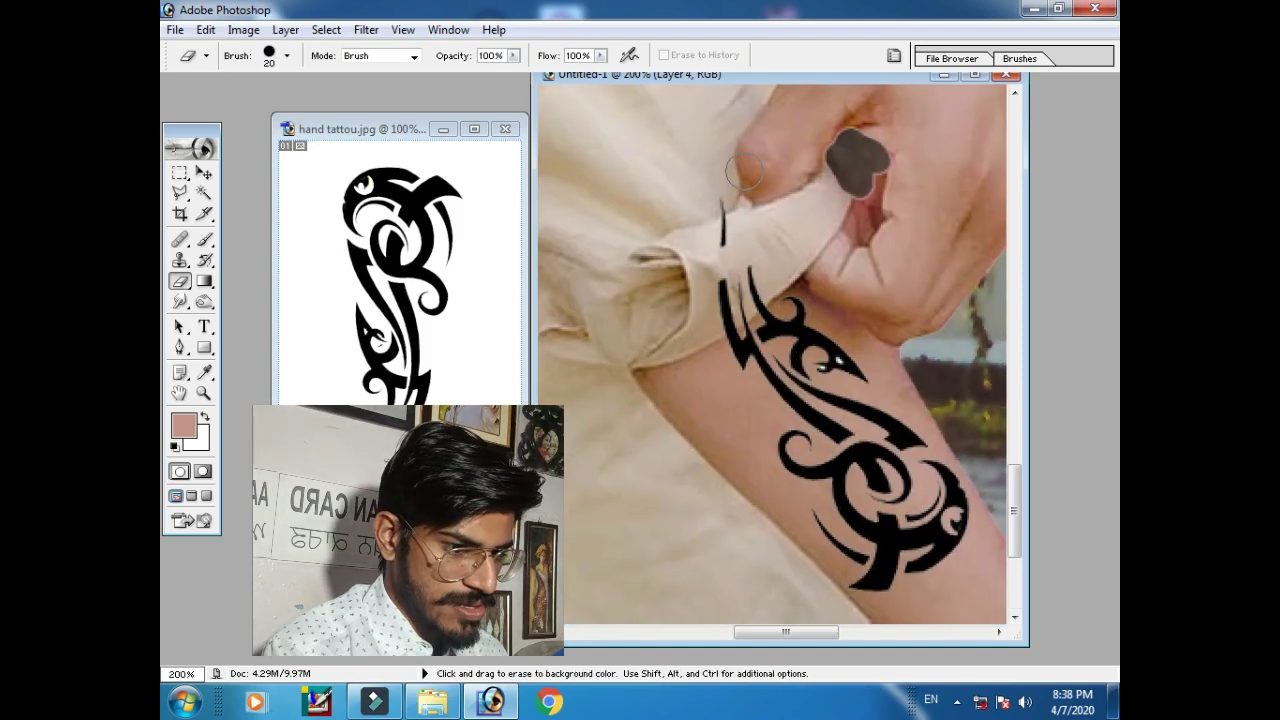
key("ctrl+minus")
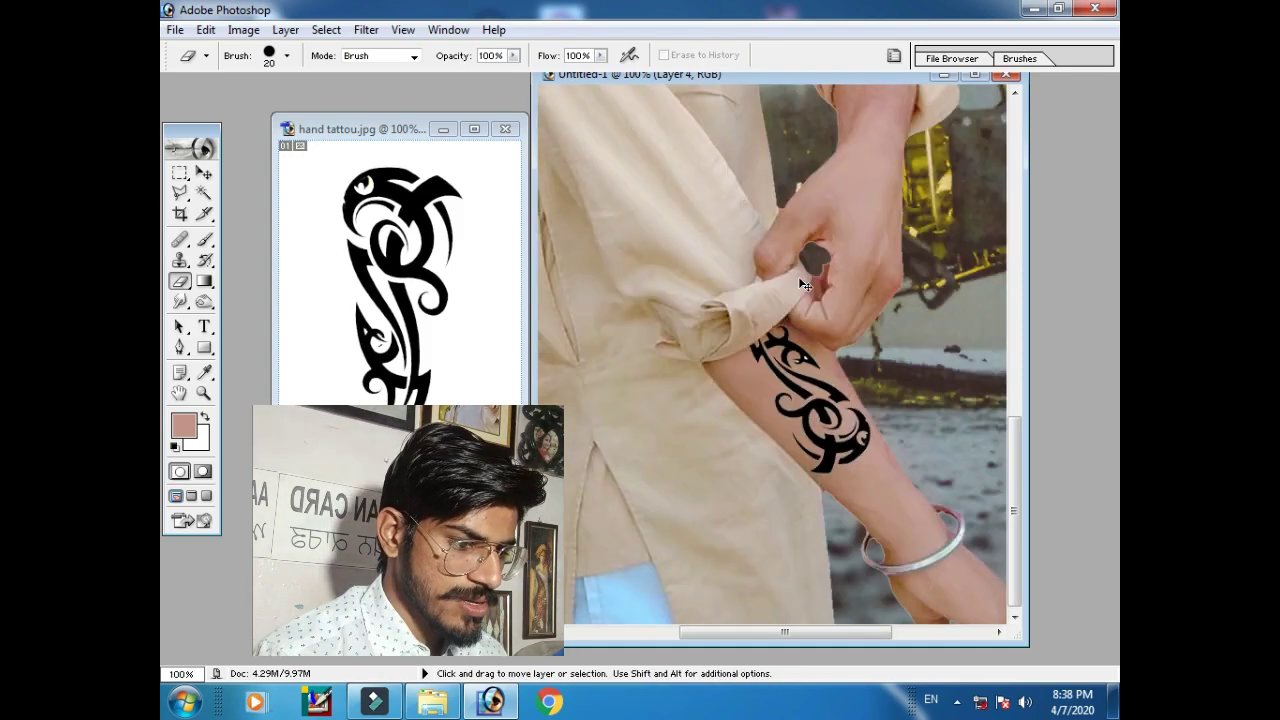
key("ctrl+plus")
mouse_move(826, 286)
left_mouse_down()
mouse_move(864, 455)
mouse_move(840, 170)
left_mouse_up()
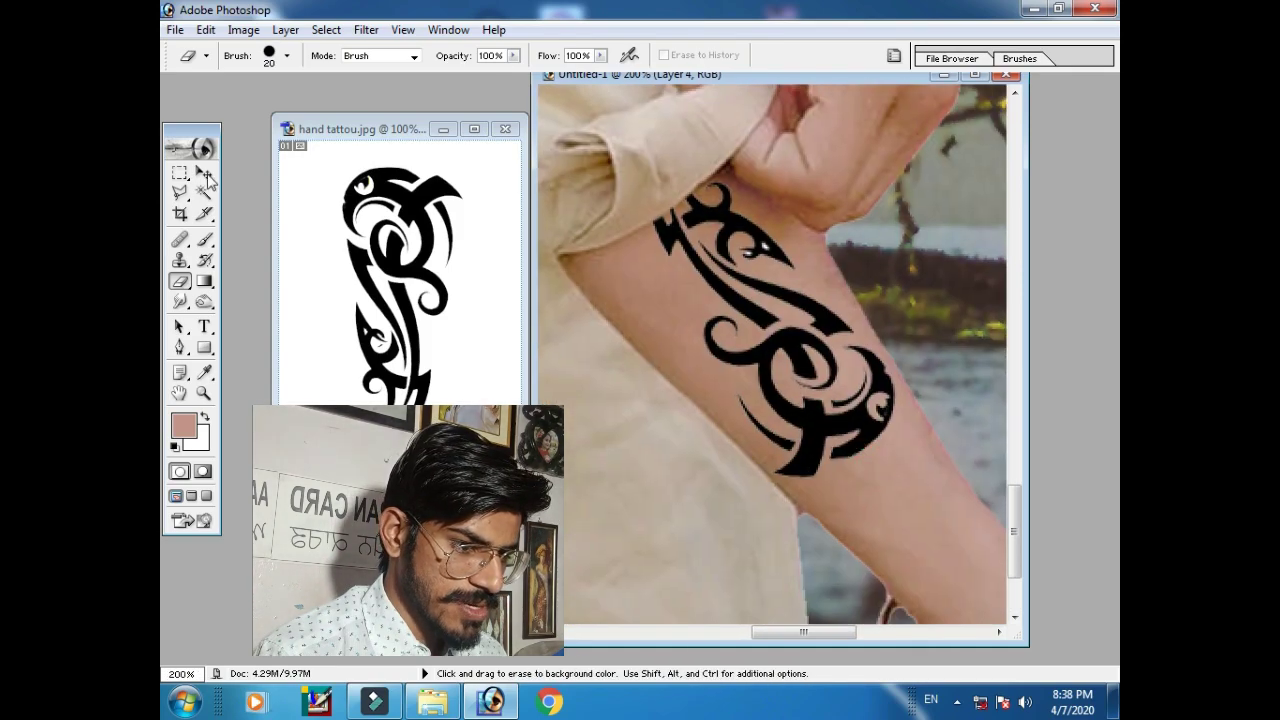
left_click(202, 194)
Select the black tattoo, raise Selective Color Blacks by +10, then deselect and zoom to 300%
left_click(761, 246)
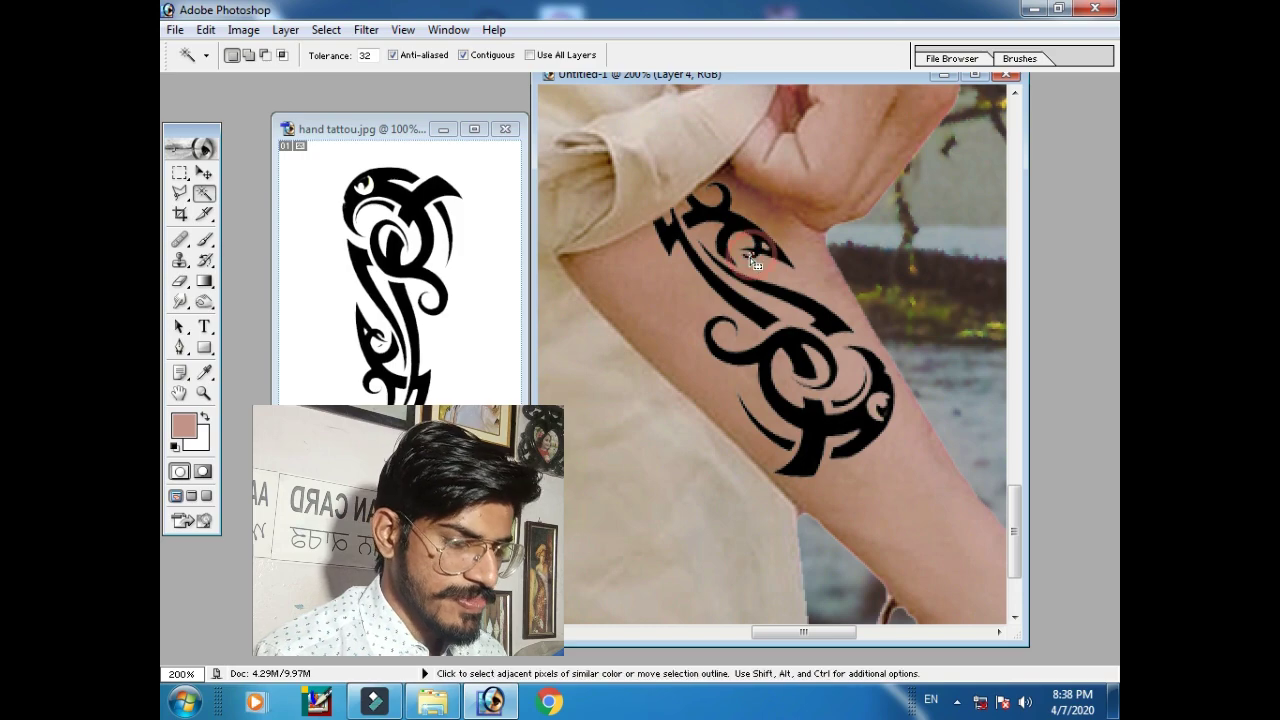
left_click(750, 250)
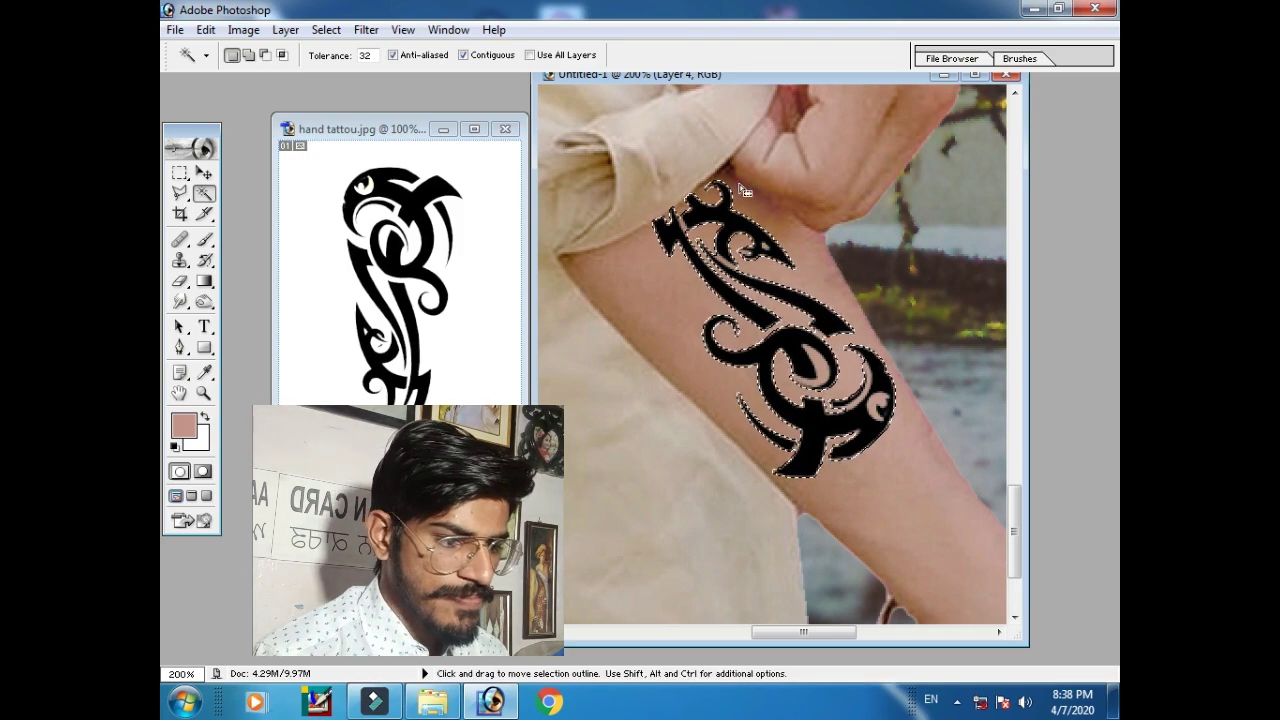
left_click(243, 30)
left_click(480, 291)
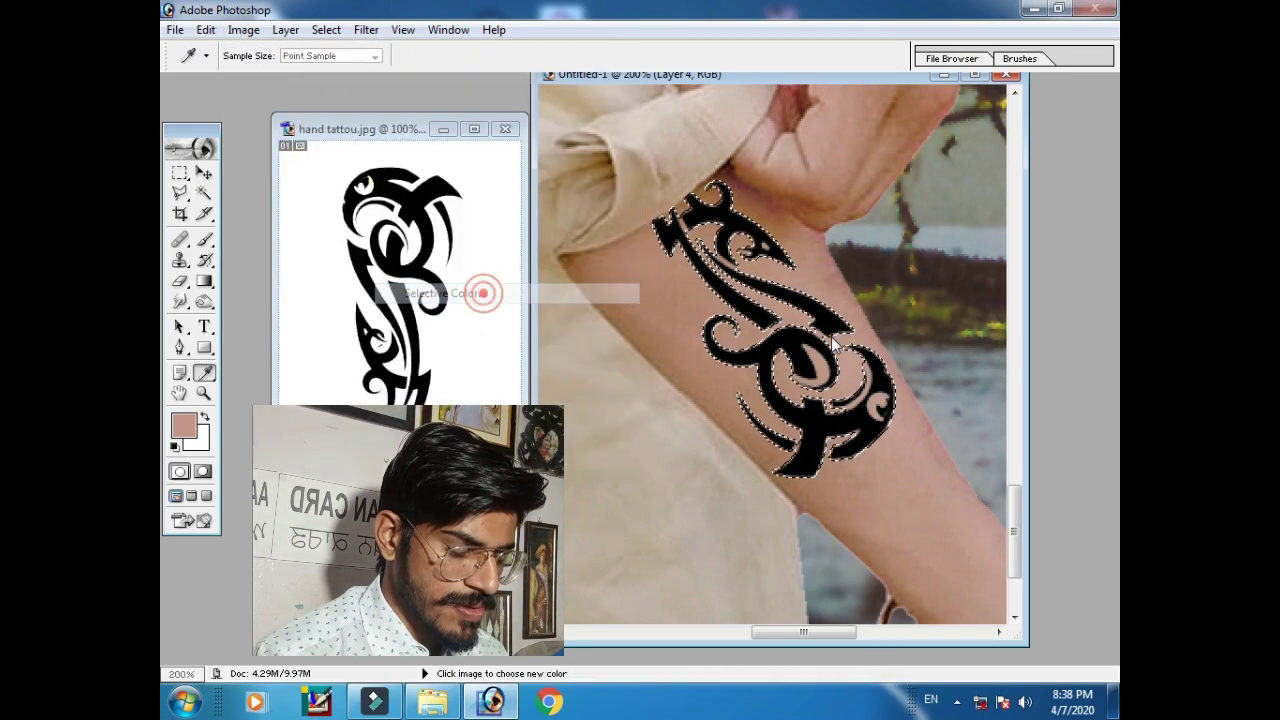
left_click(955, 313)
left_click(943, 449)
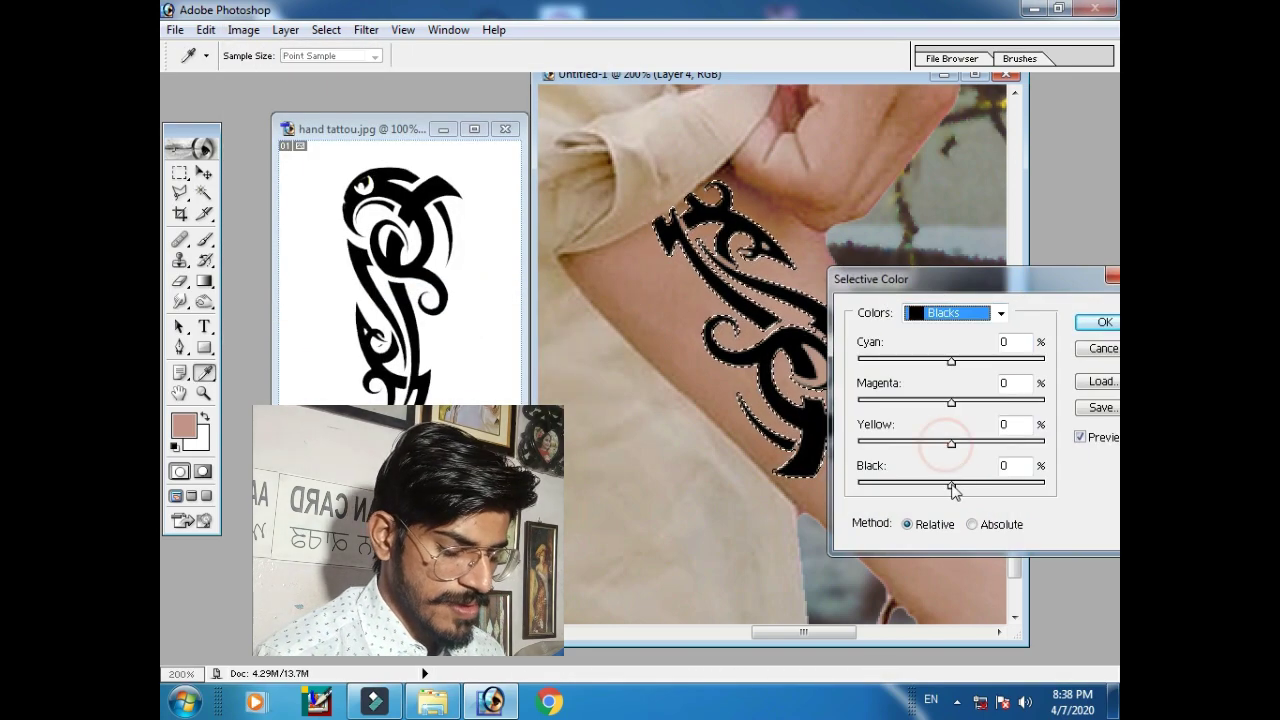
left_click_drag(951, 485, 960, 485)
left_click(1104, 321)
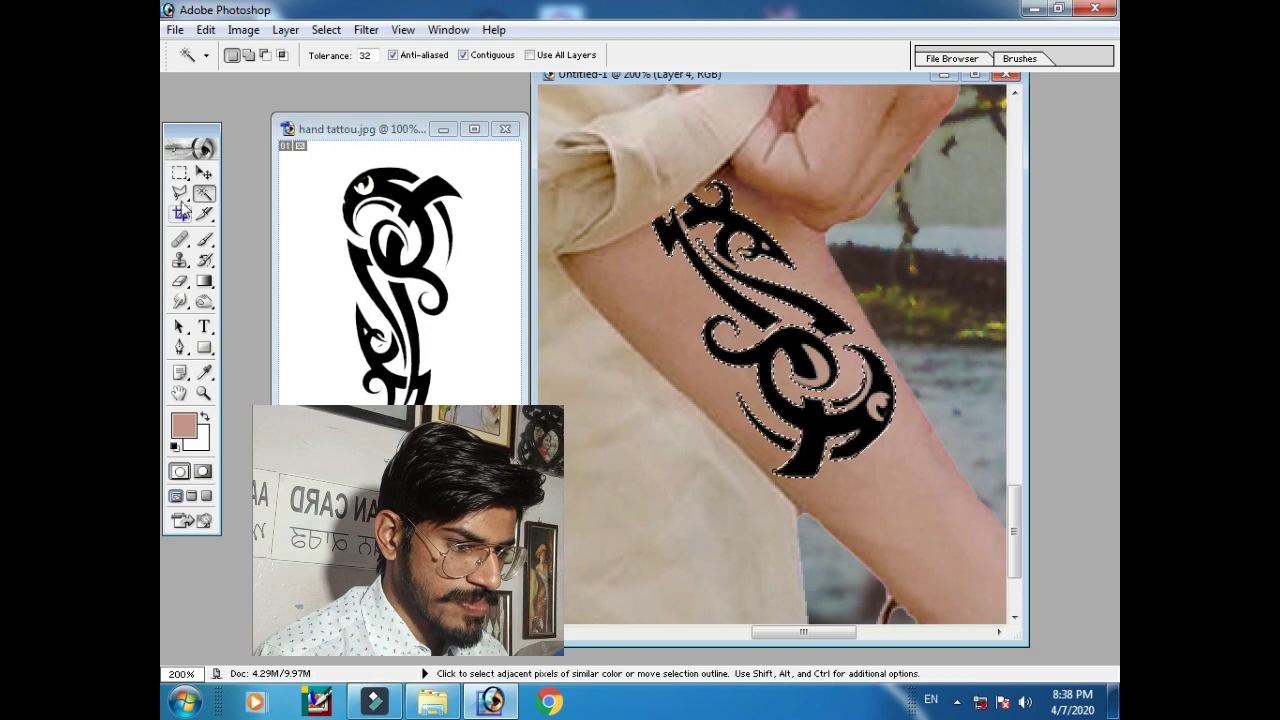
key("m")
left_click(765, 265)
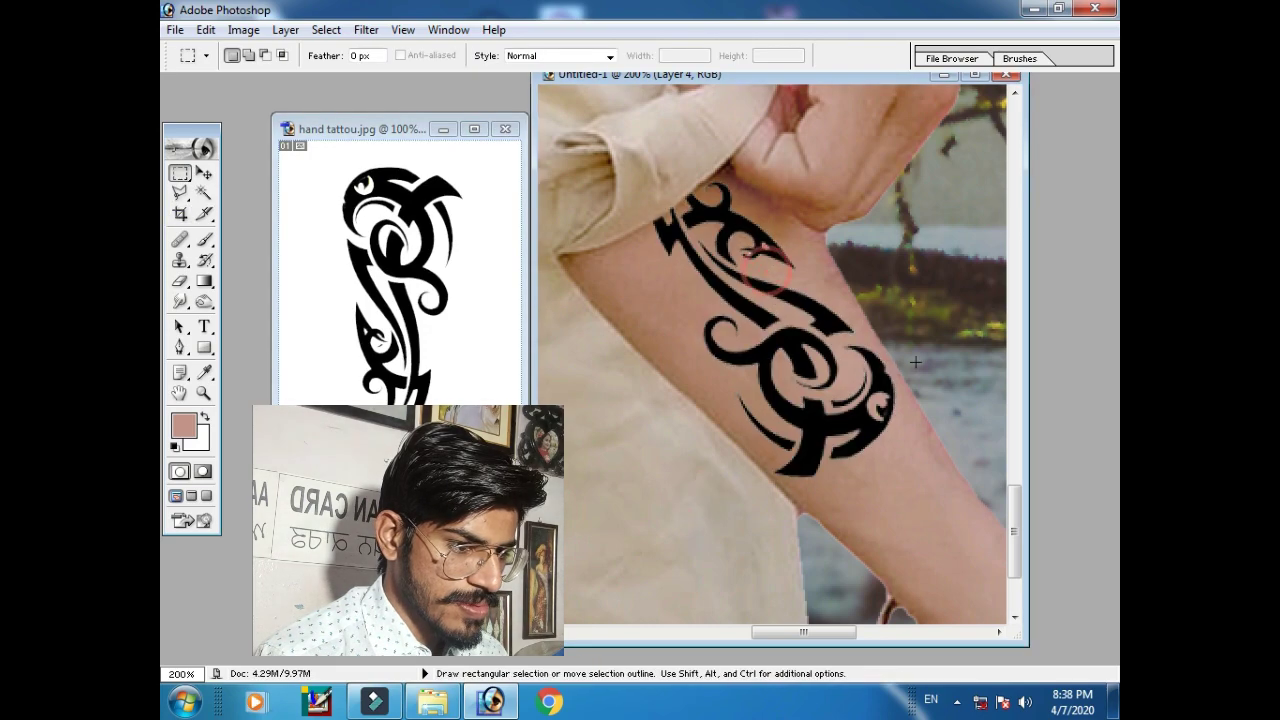
key("ctrl+plus")
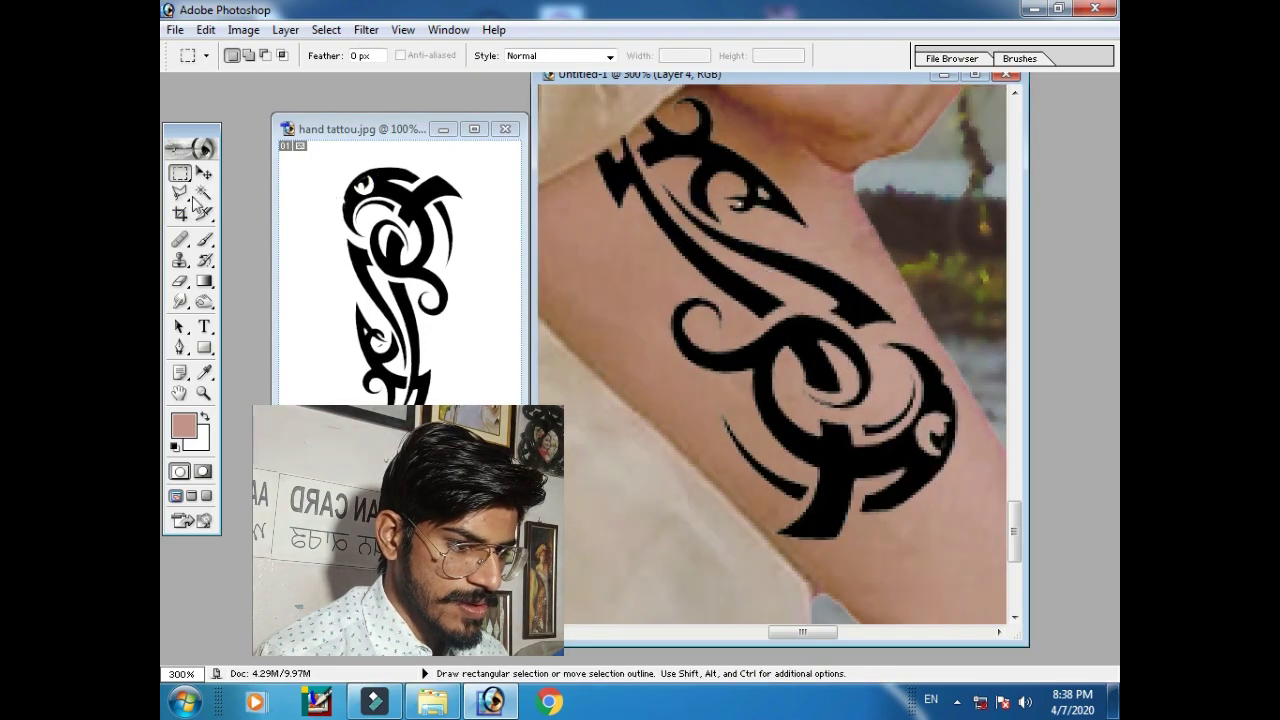
Shrink the Eraser brush to size 2 and view the whole boy at 50%
left_click(180, 282)
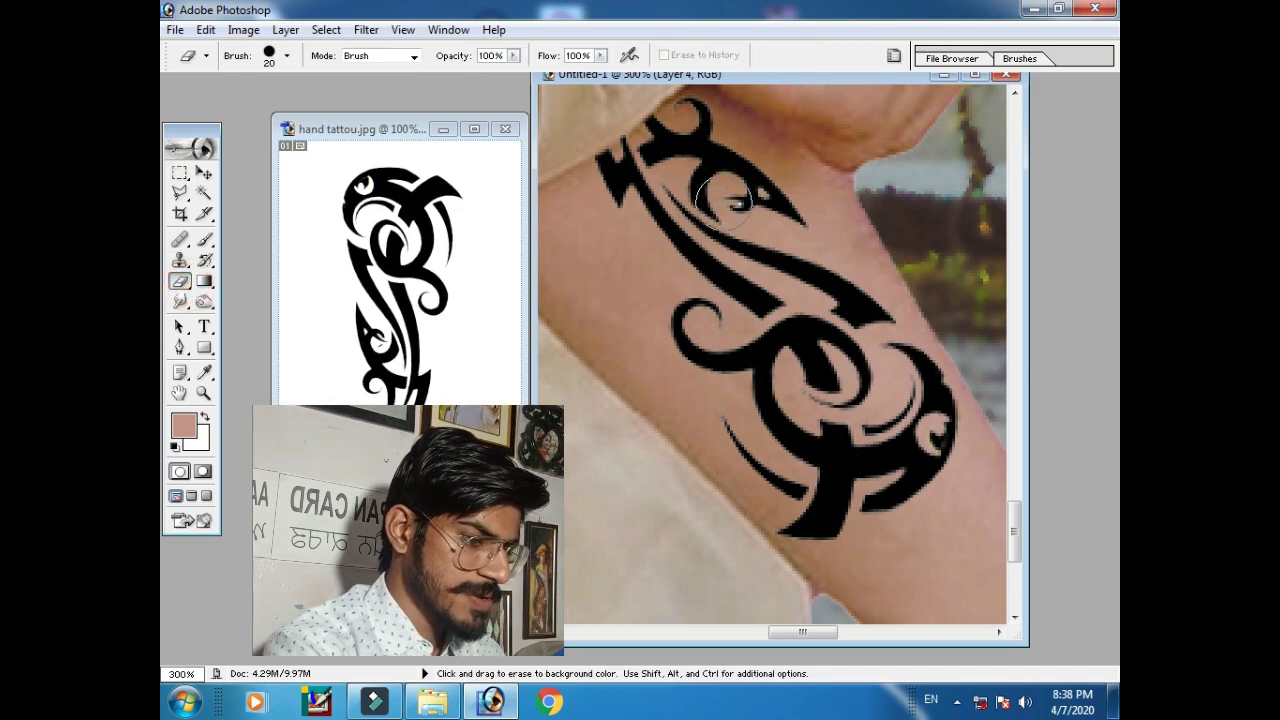
key("bracketleft")
left_click(737, 204)
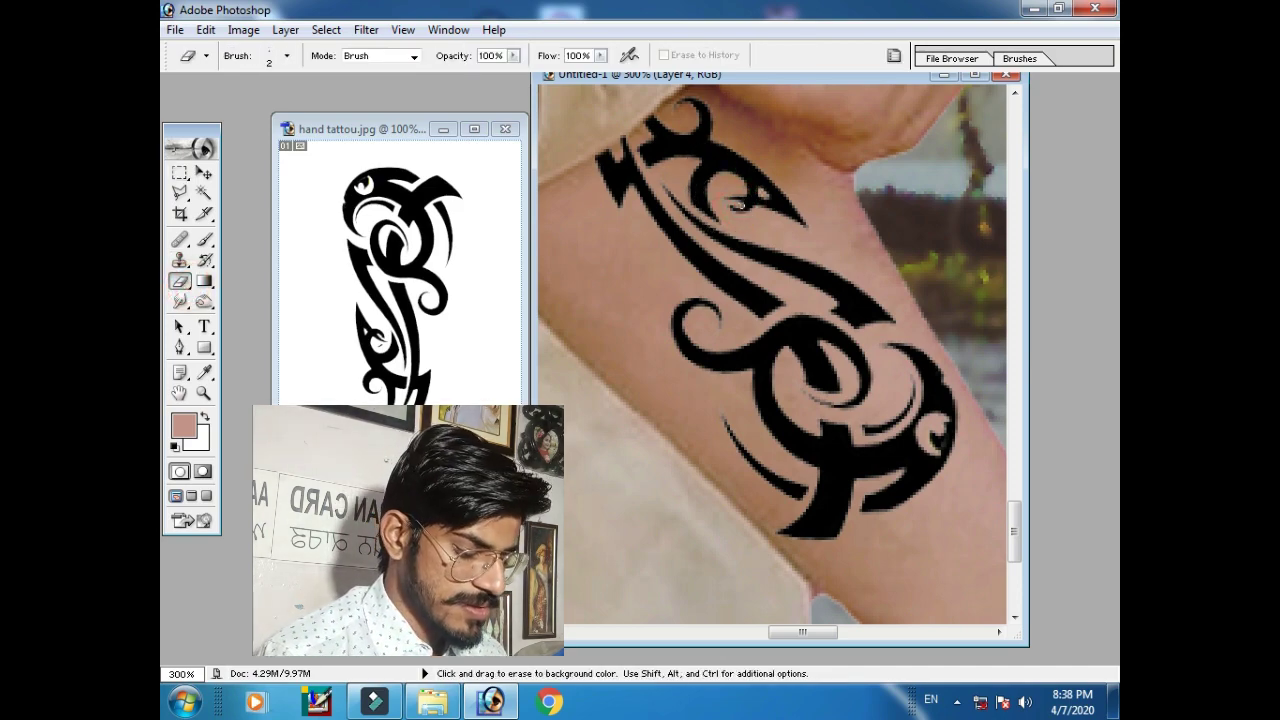
key("ctrl")
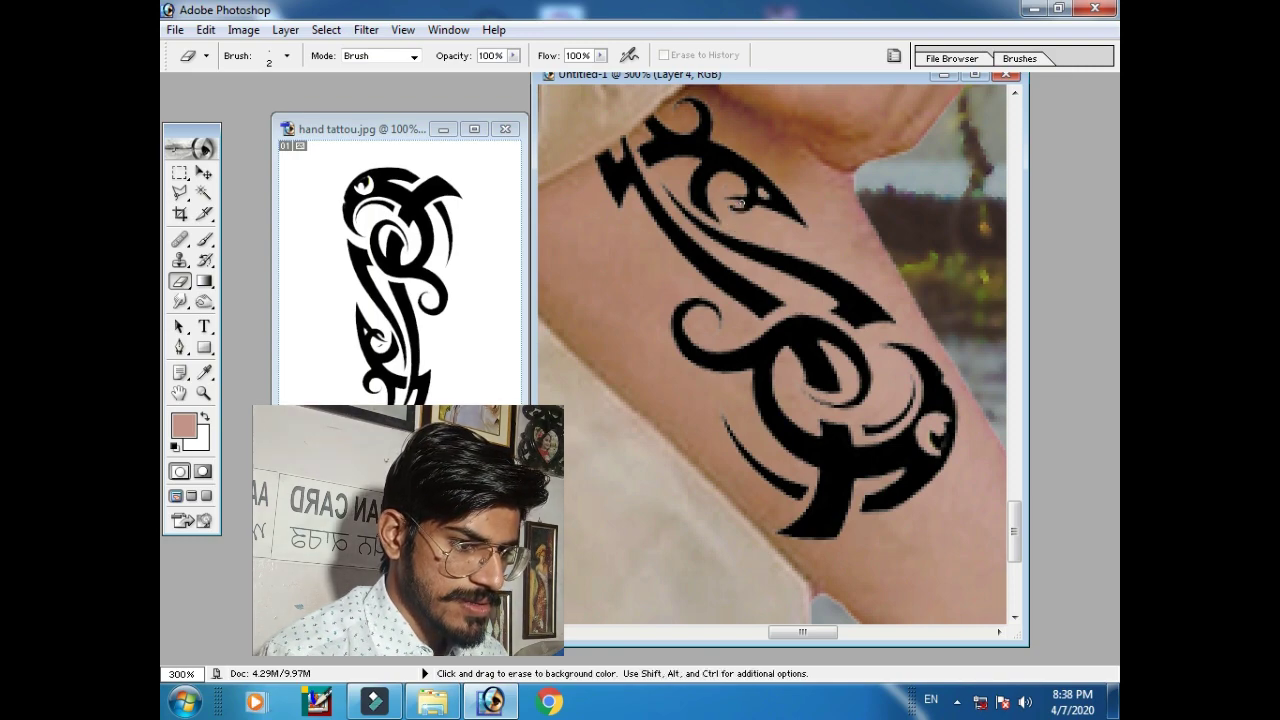
key("ctrl+minus")
key("ctrl+minus")
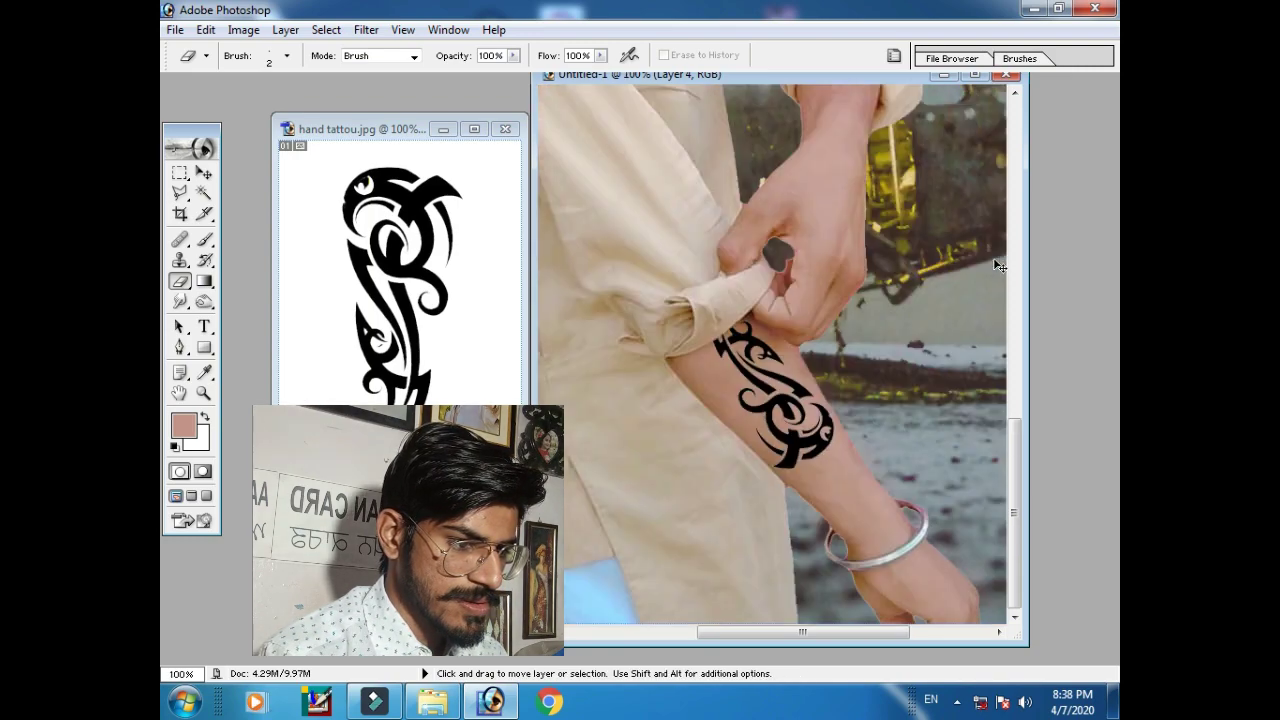
key("ctrl+minus")
key("ctrl+minus")
key("ctrl+minus")
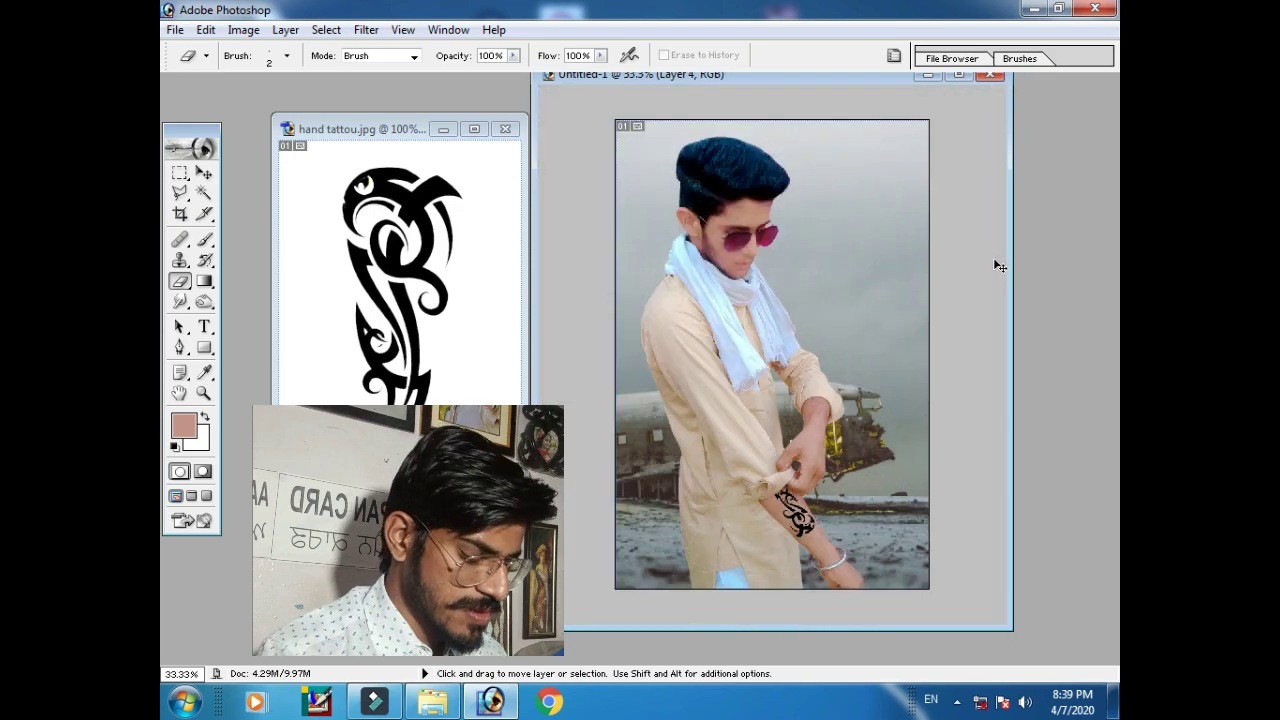
key("ctrl+plus")
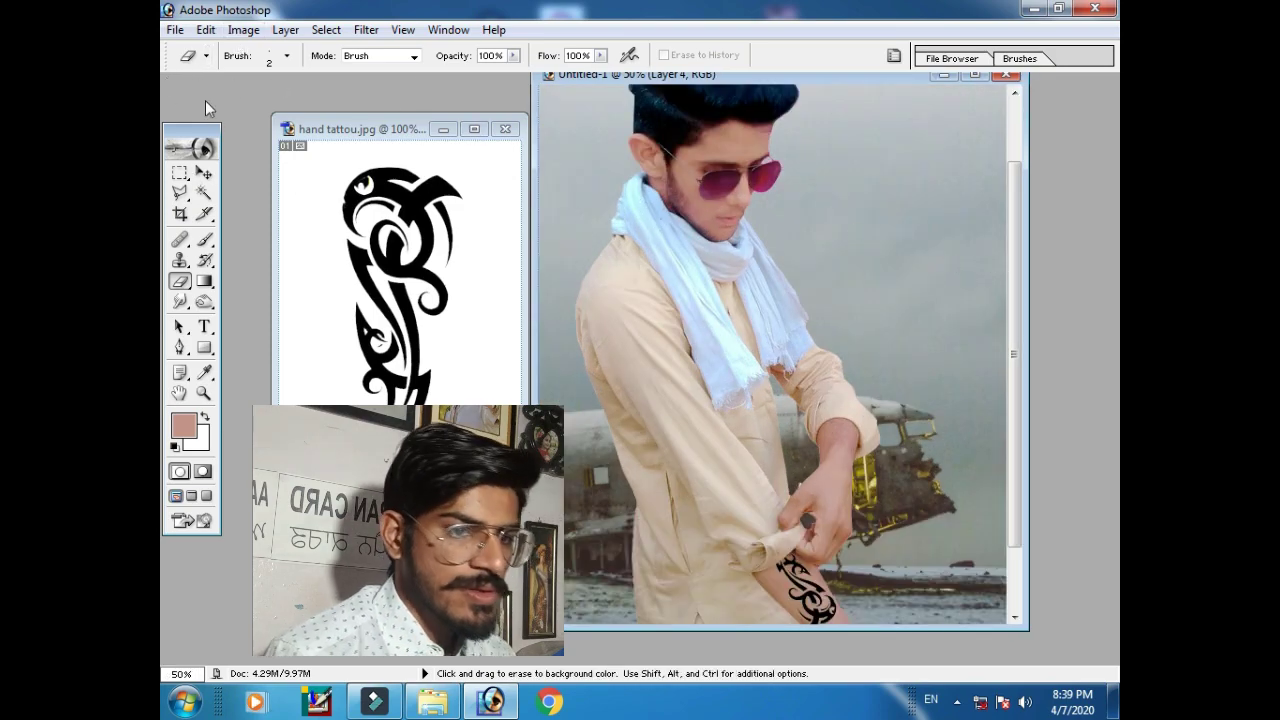
Darken the boy's midtones on Layer 3 with a slight Levels adjustment
left_click(203, 172)
right_click(621, 183)
left_click(697, 220)
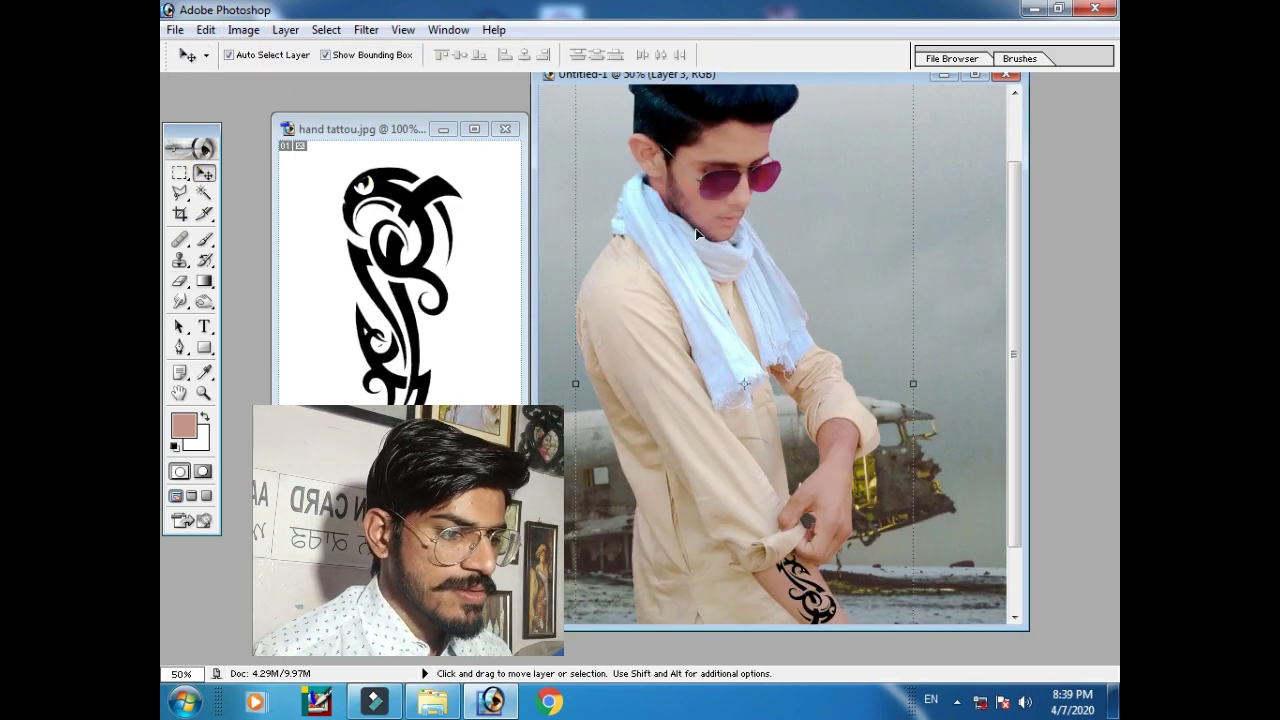
key("ctrl+l")
left_click_drag(826, 449, 827, 452)
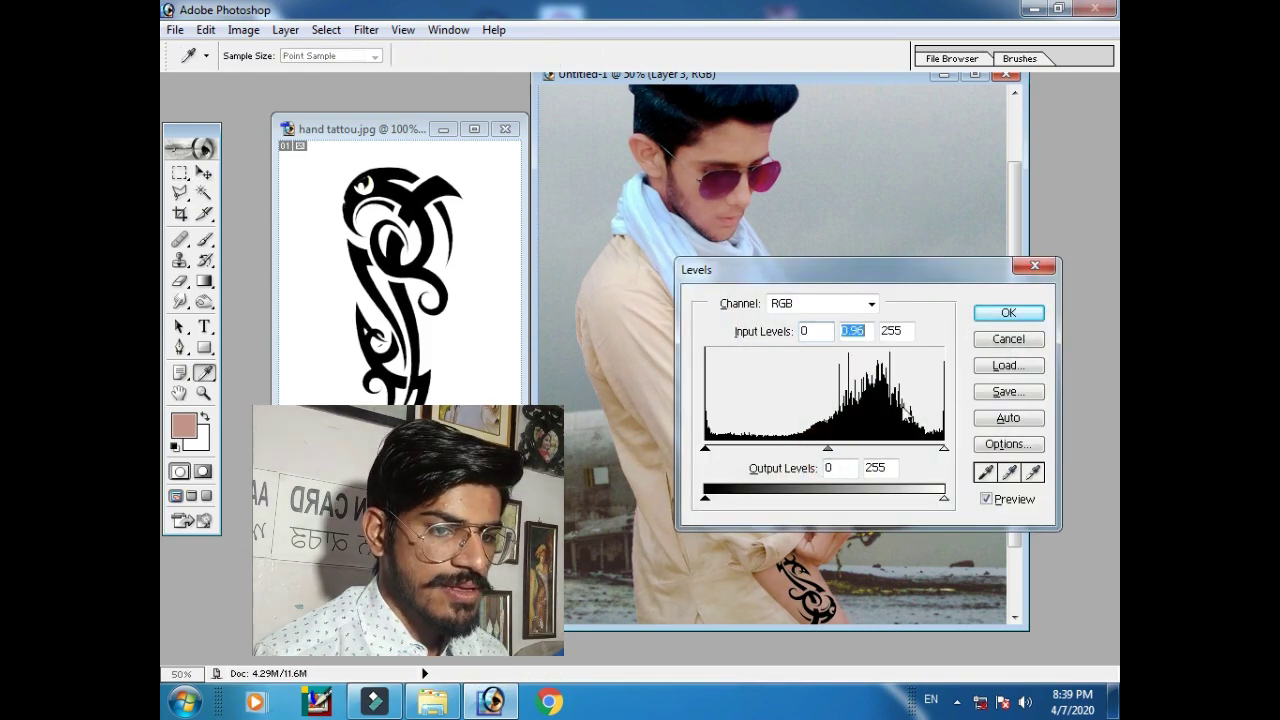
left_click(1004, 315)
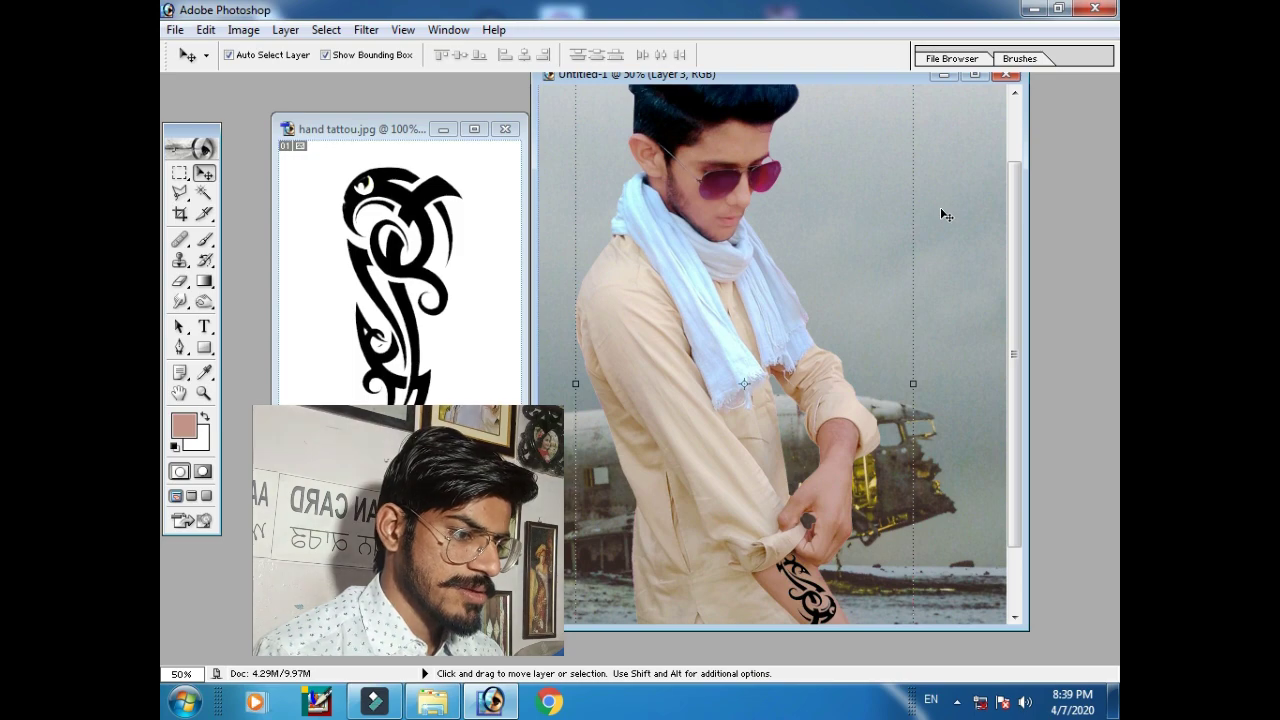
key("ctrl+minus")
Darken the airplane background on Layer 2 with Levels, black input raised to 46
double_click(954, 78)
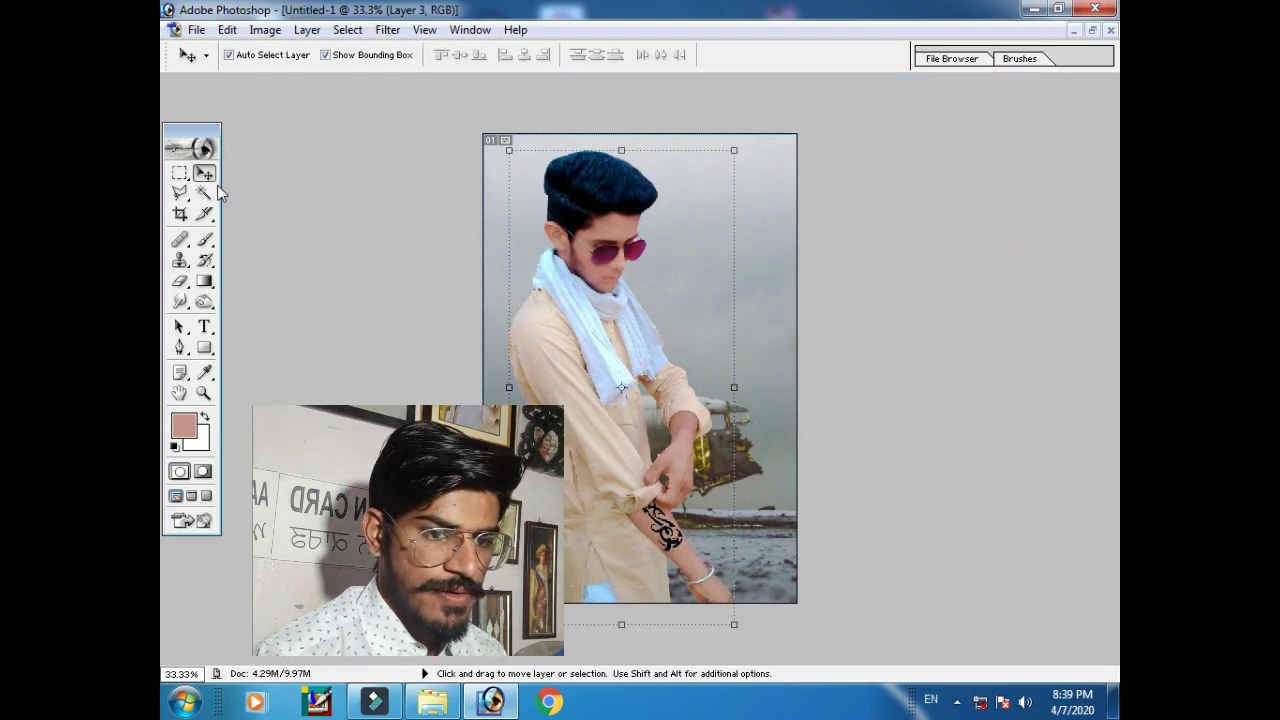
right_click(765, 238)
left_click(779, 250)
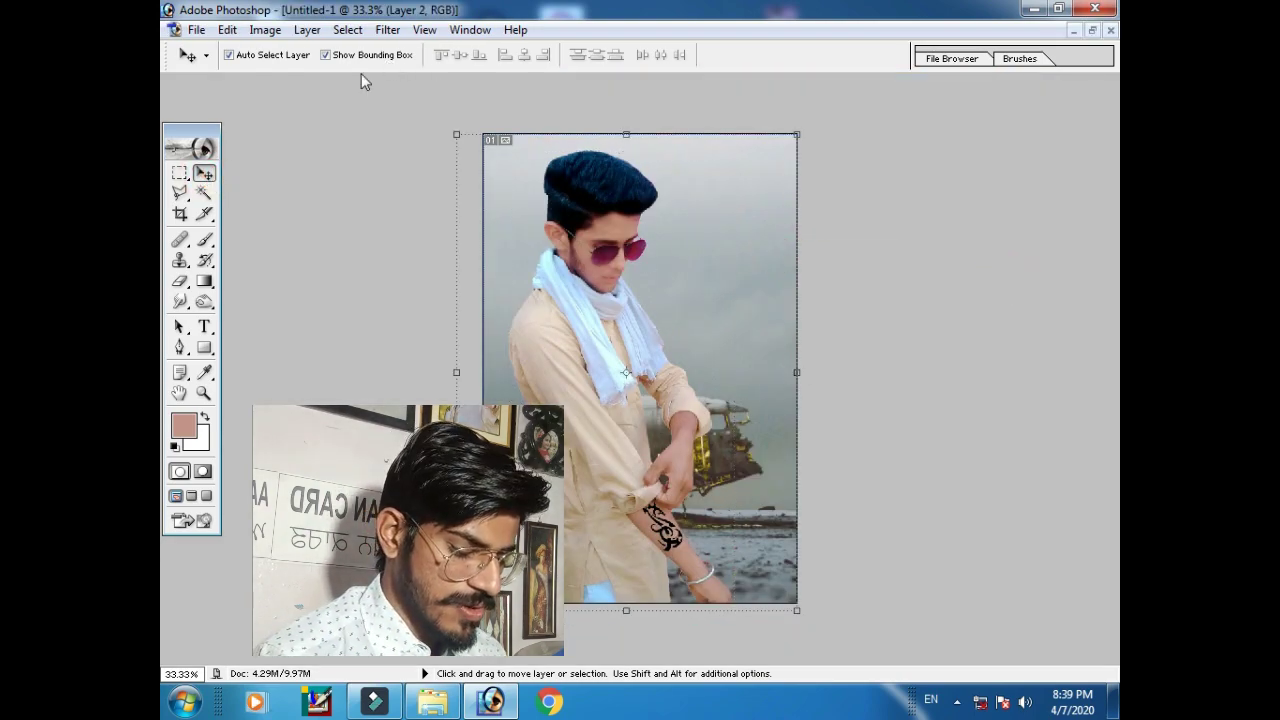
key("ctrl+l")
left_click_drag(790, 291, 860, 375)
left_click_drag(775, 532, 820, 535)
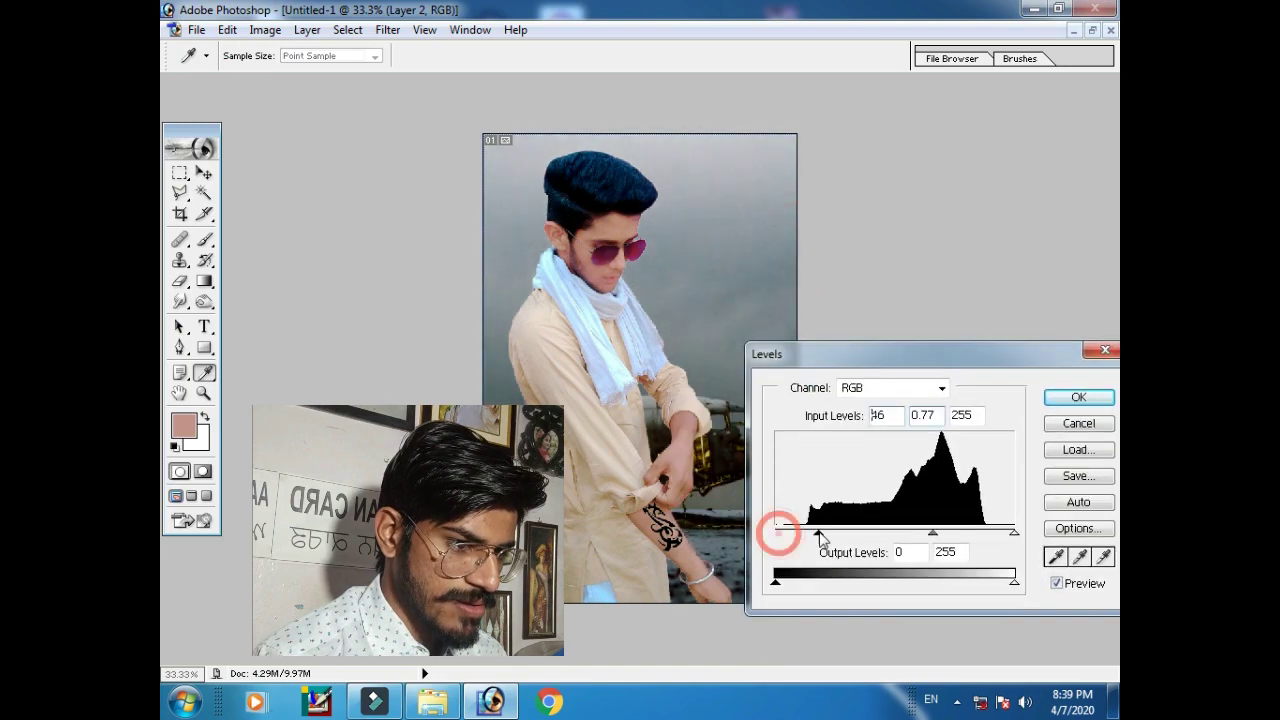
left_click_drag(933, 532, 945, 533)
key("Return")
left_click(265, 29)
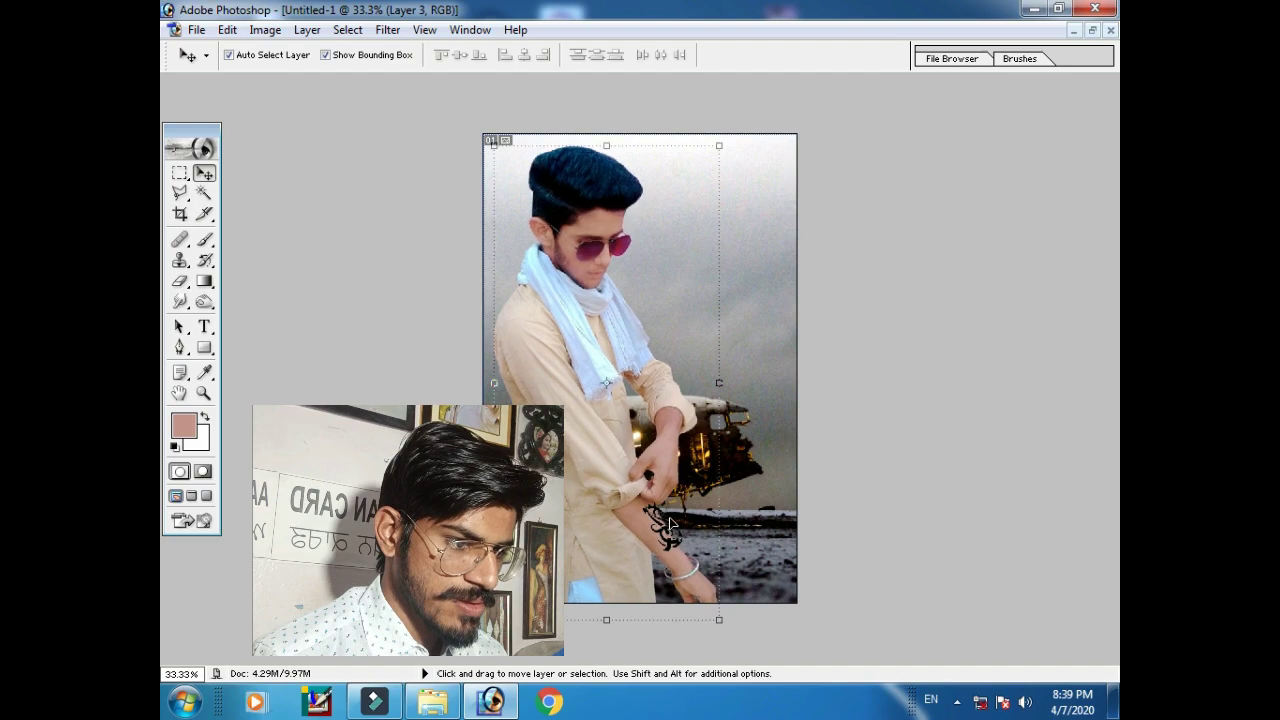
Apply a Selective Color Blacks adjustment to the background layer
left_click(665, 525)
key("ctrl+plus")
key("ctrl+plus")
key("ctrl+plus")
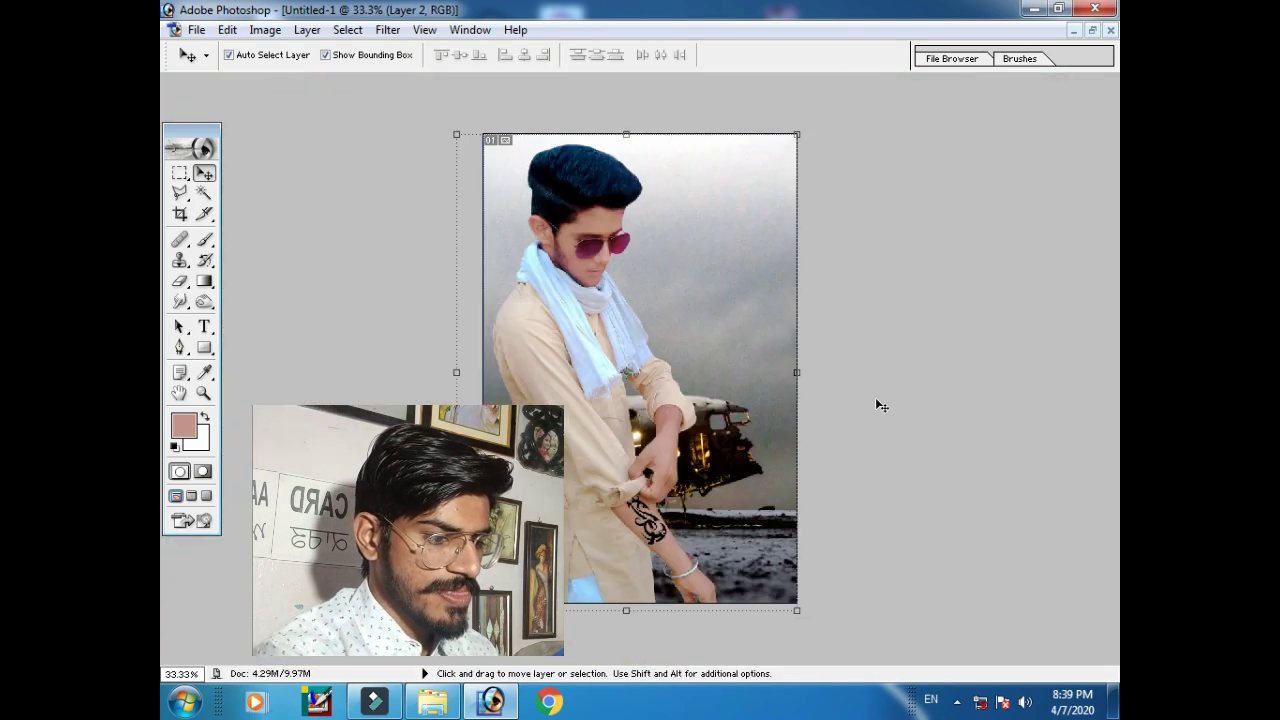
key("ctrl+minus")
key("ctrl+minus")
key("ctrl+minus")
left_click(479, 295)
key("alt+i")
key("a")
key("s")
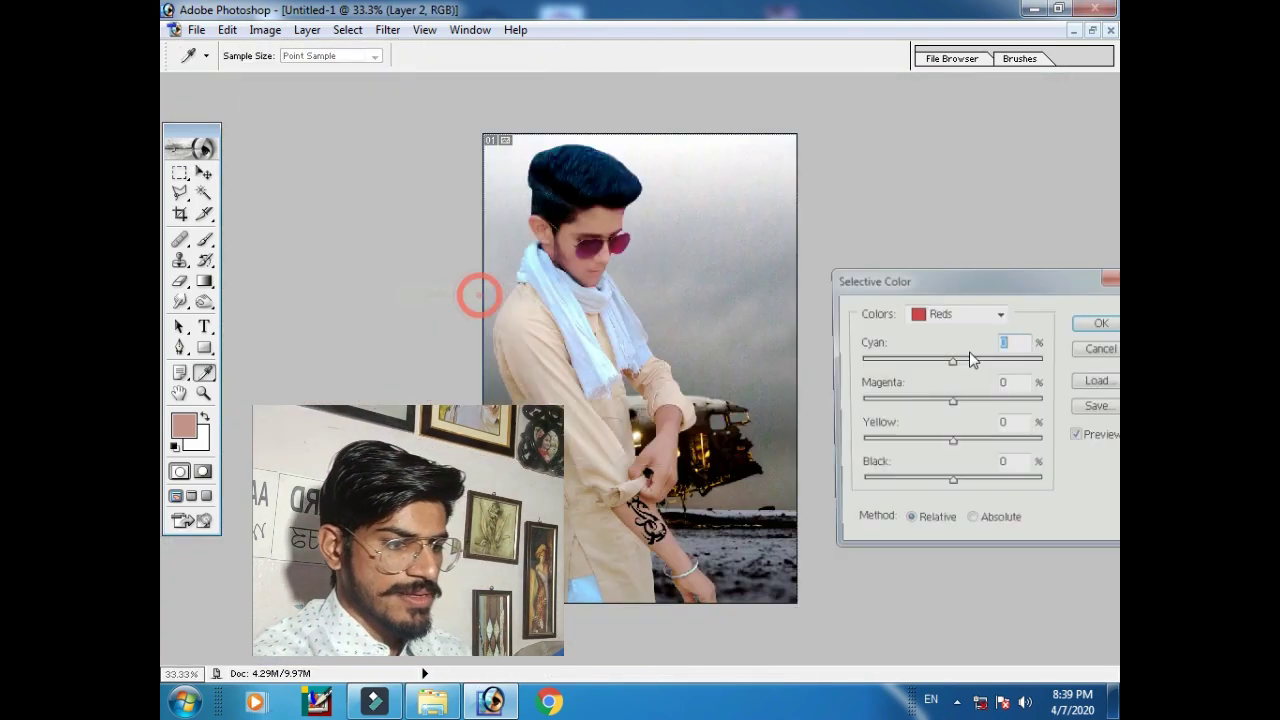
left_click(1000, 314)
left_click(951, 480)
left_click(1100, 323)
key("o")
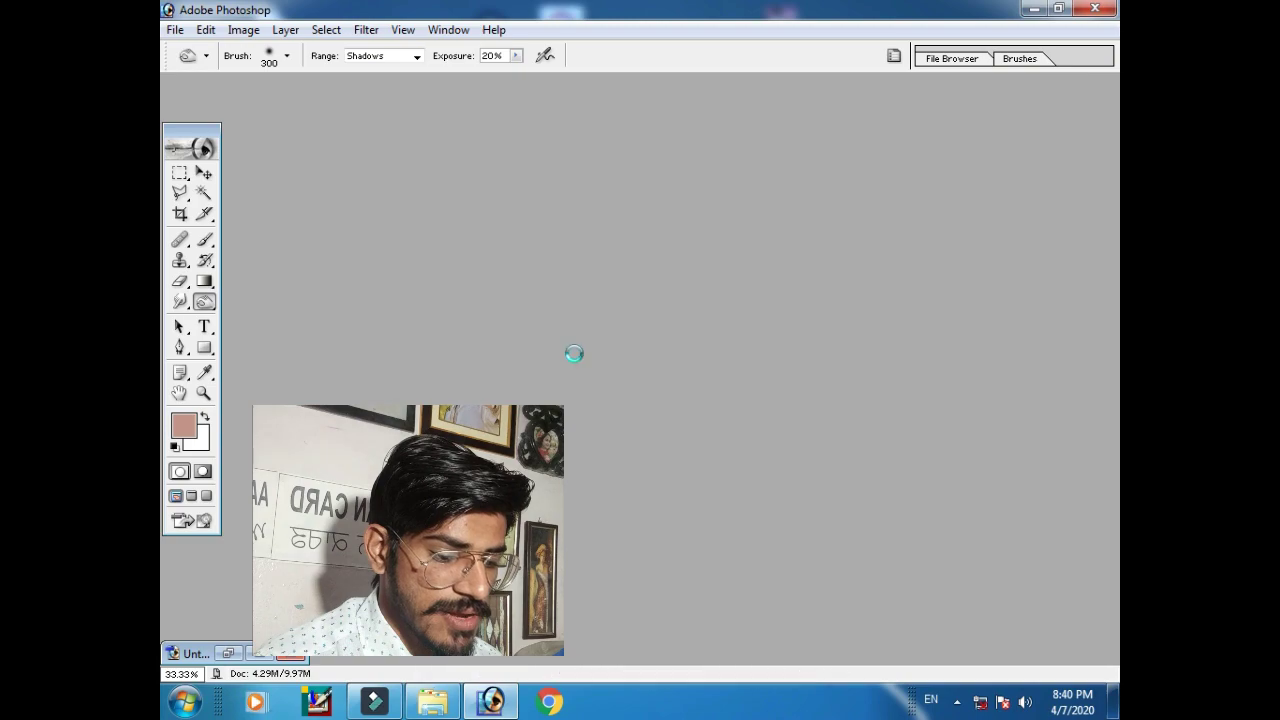
Open mahdev.PDD and arrange it beside Untitled-1 as floating windows
left_click_drag(736, 140, 571, 351)
left_click(536, 137)
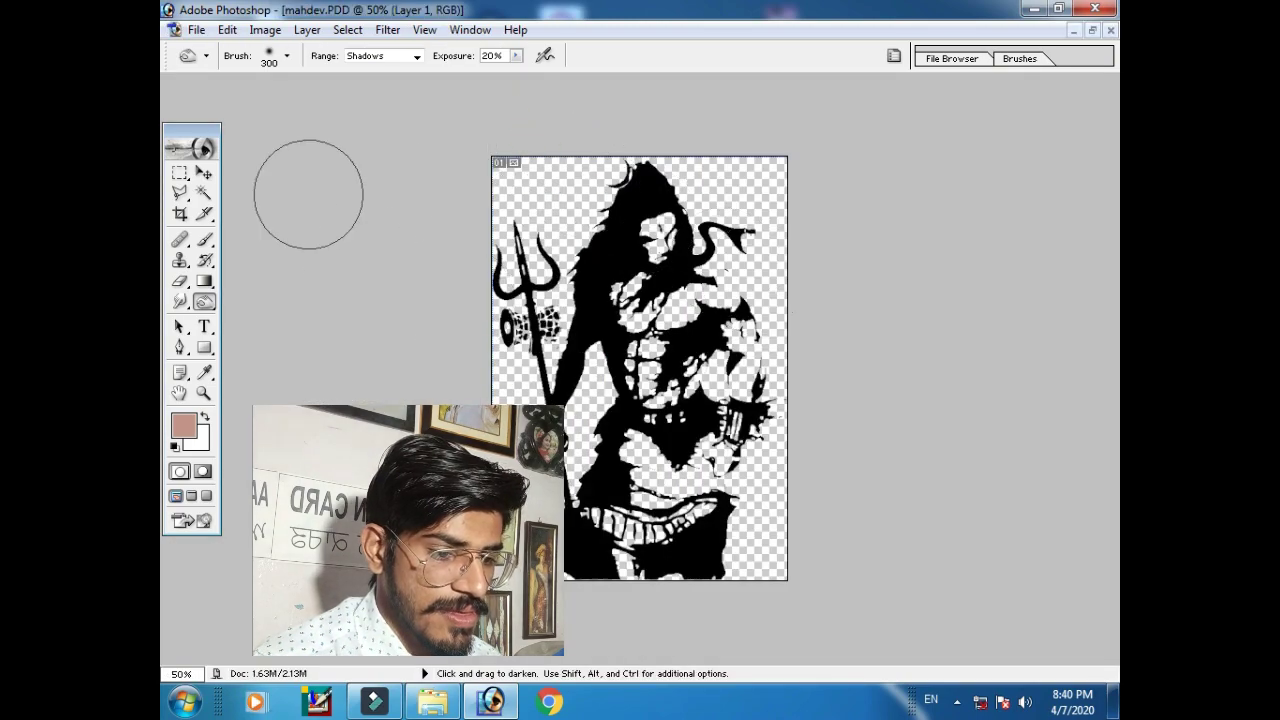
left_click(1093, 31)
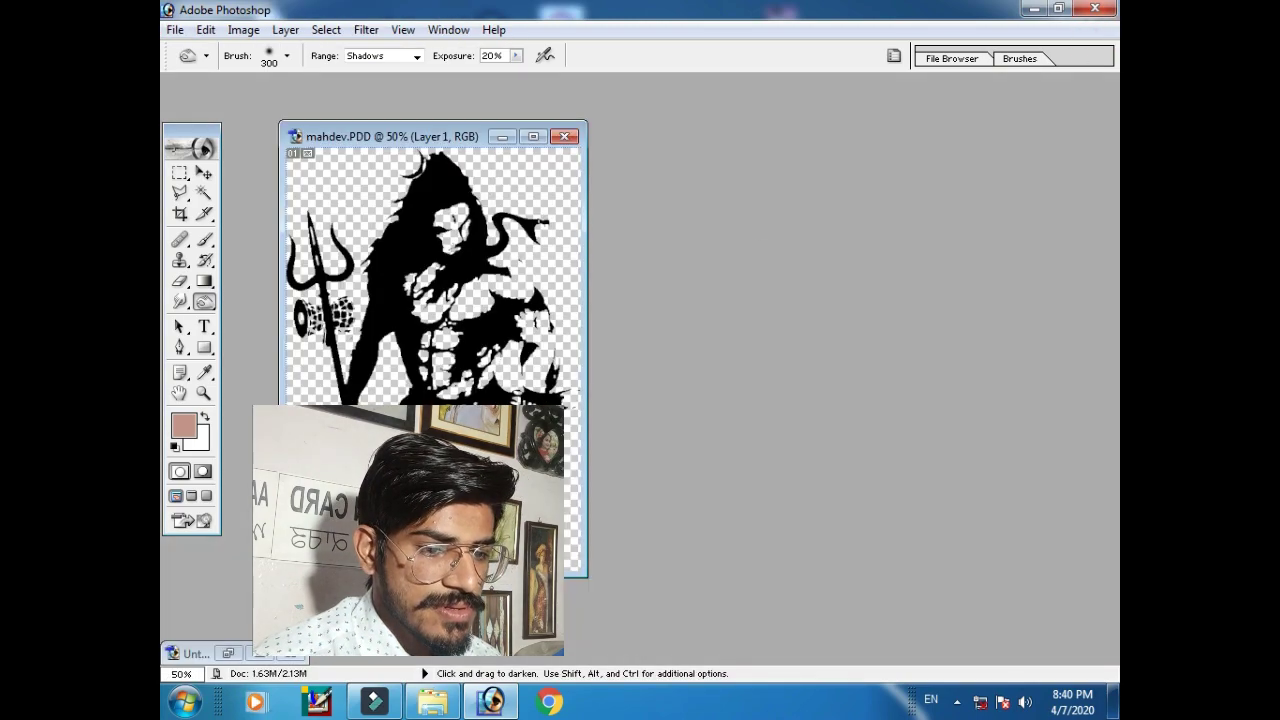
left_click(261, 656)
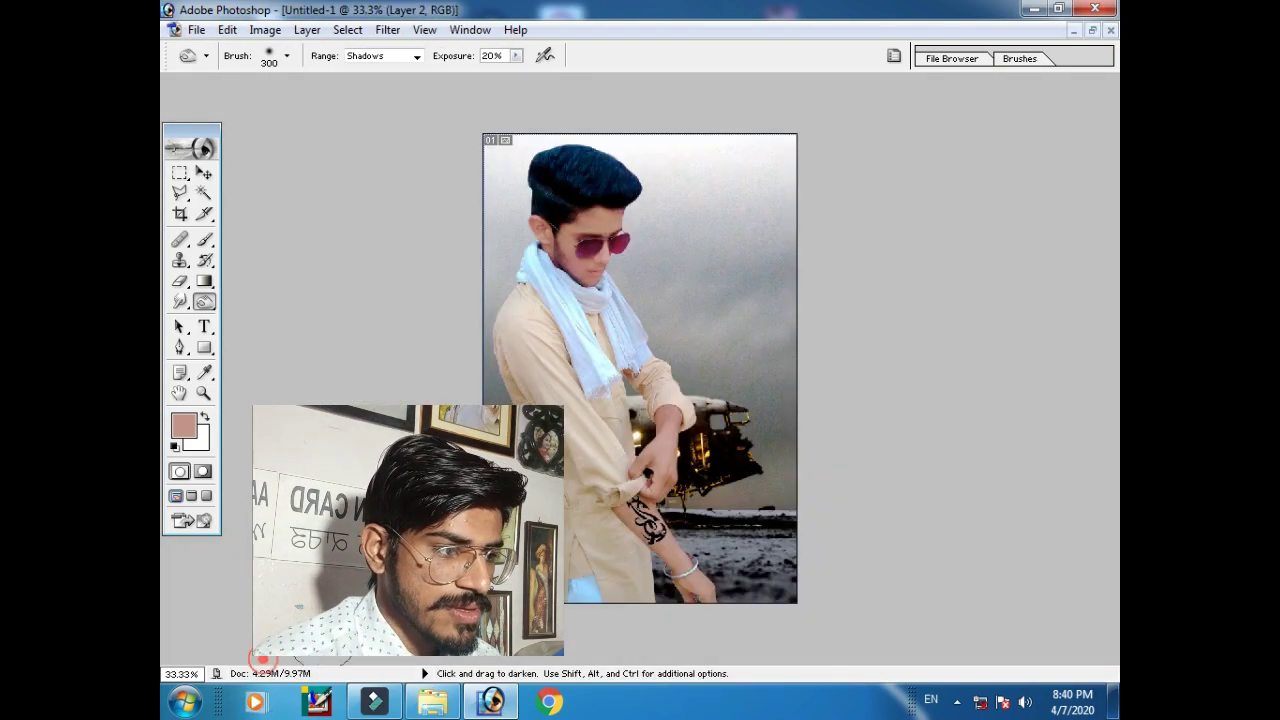
left_click(1092, 31)
left_click(398, 163)
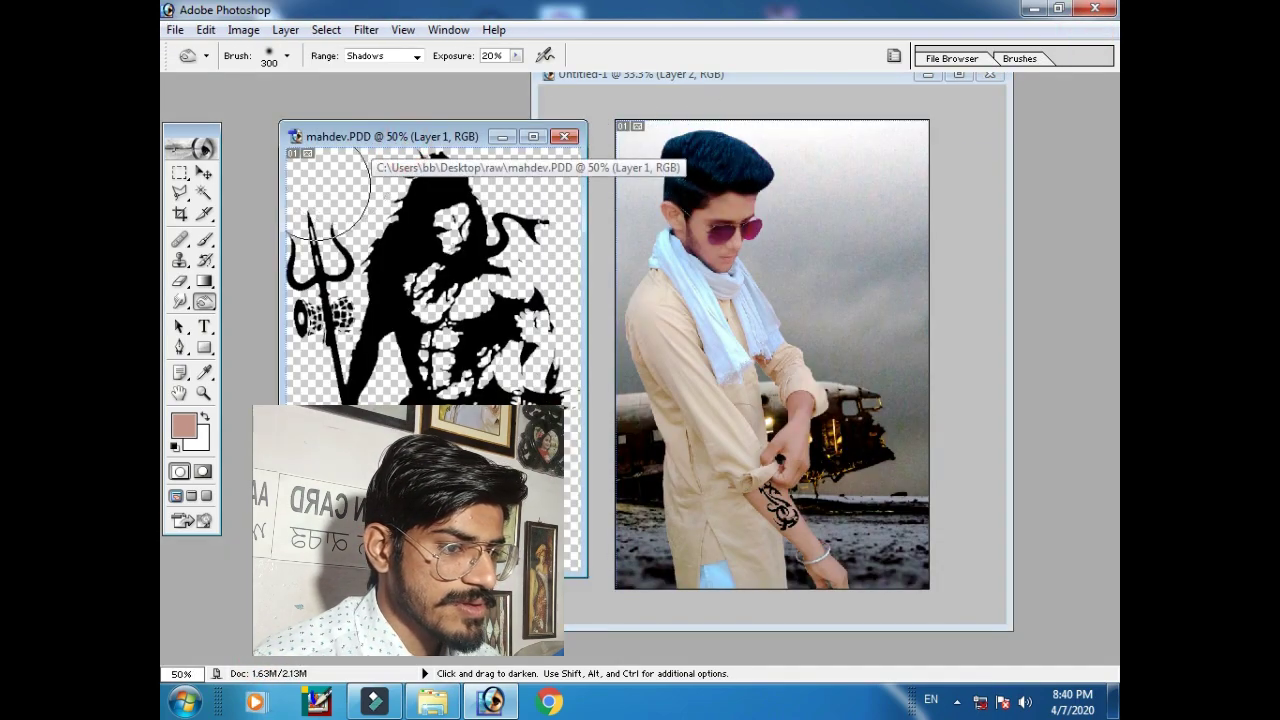
Copy the Shiva silhouette into Untitled-1 as Layer 5 at the upper right
left_click(203, 172)
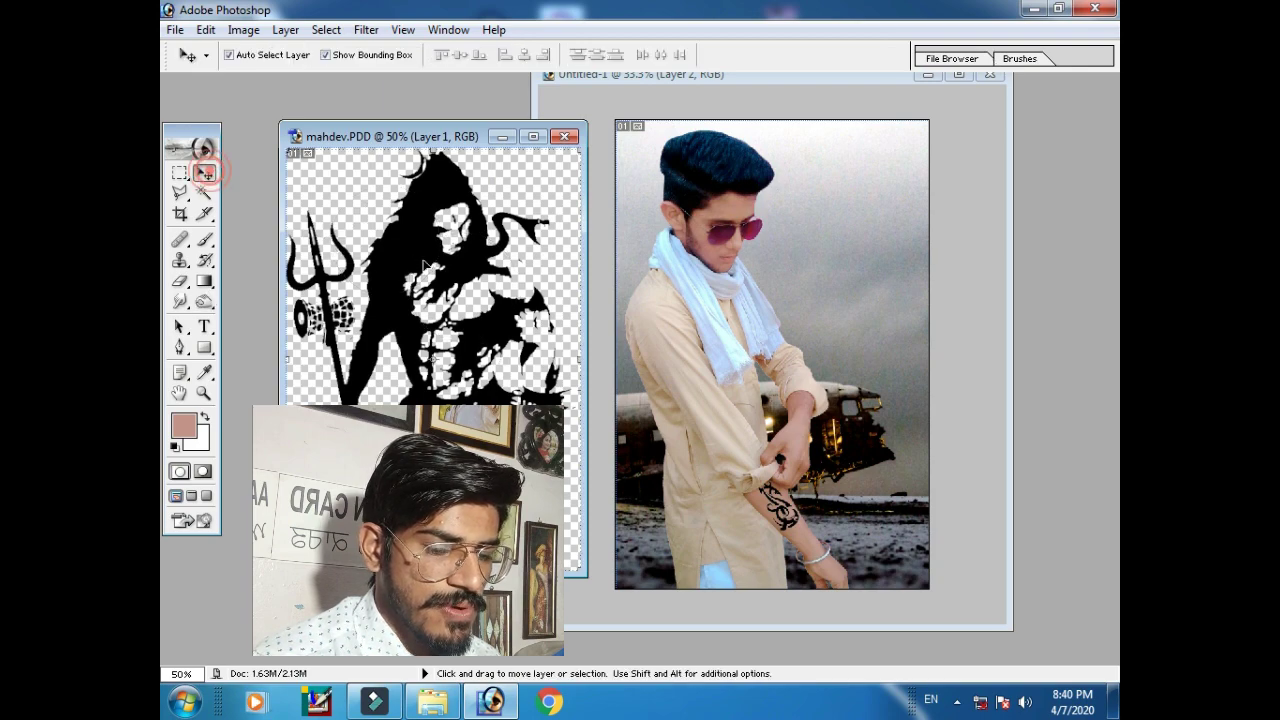
mouse_move(447, 262)
left_mouse_down()
mouse_move(700, 298)
mouse_move(940, 155)
mouse_move(919, 177)
left_mouse_up()
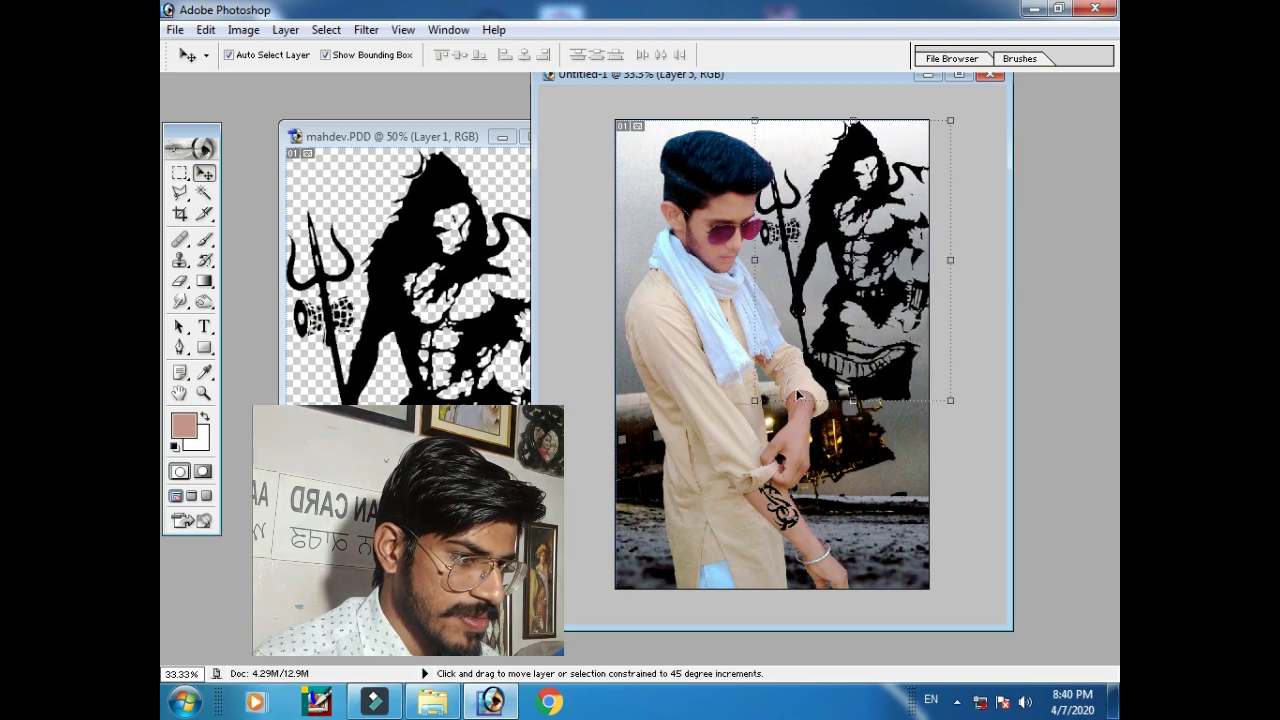
left_click_drag(757, 402, 762, 400)
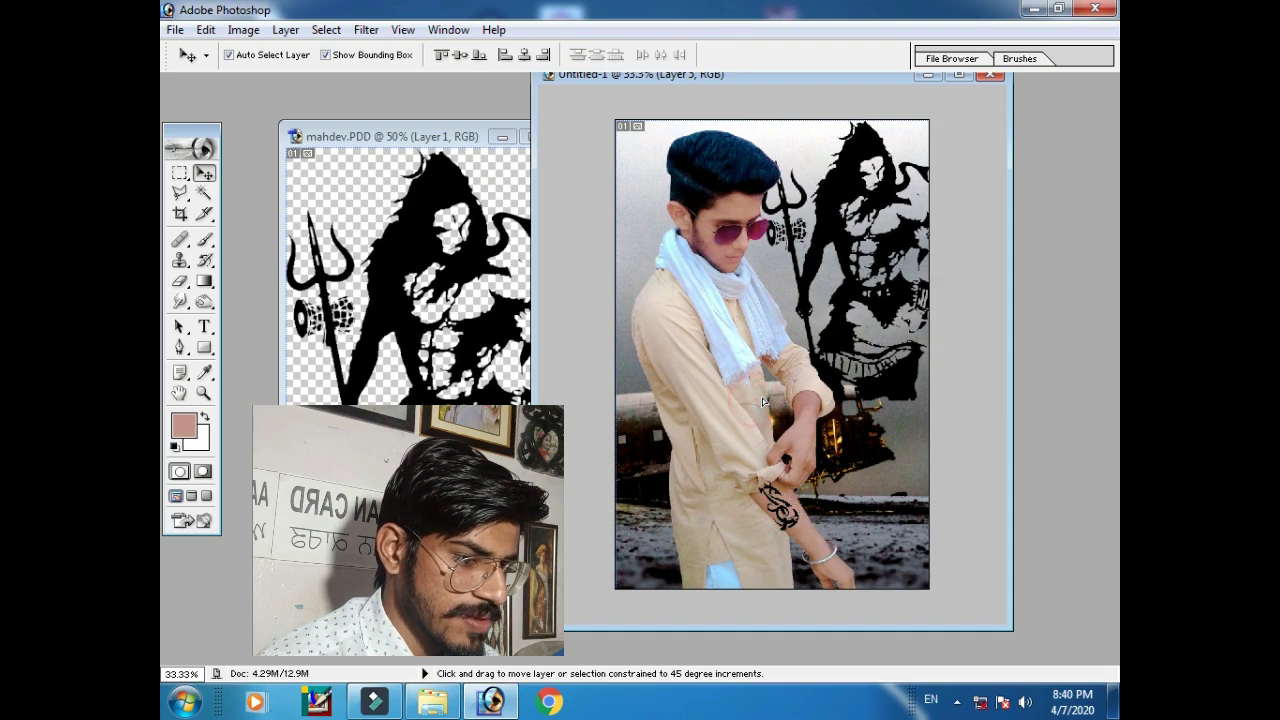
right_click(845, 182)
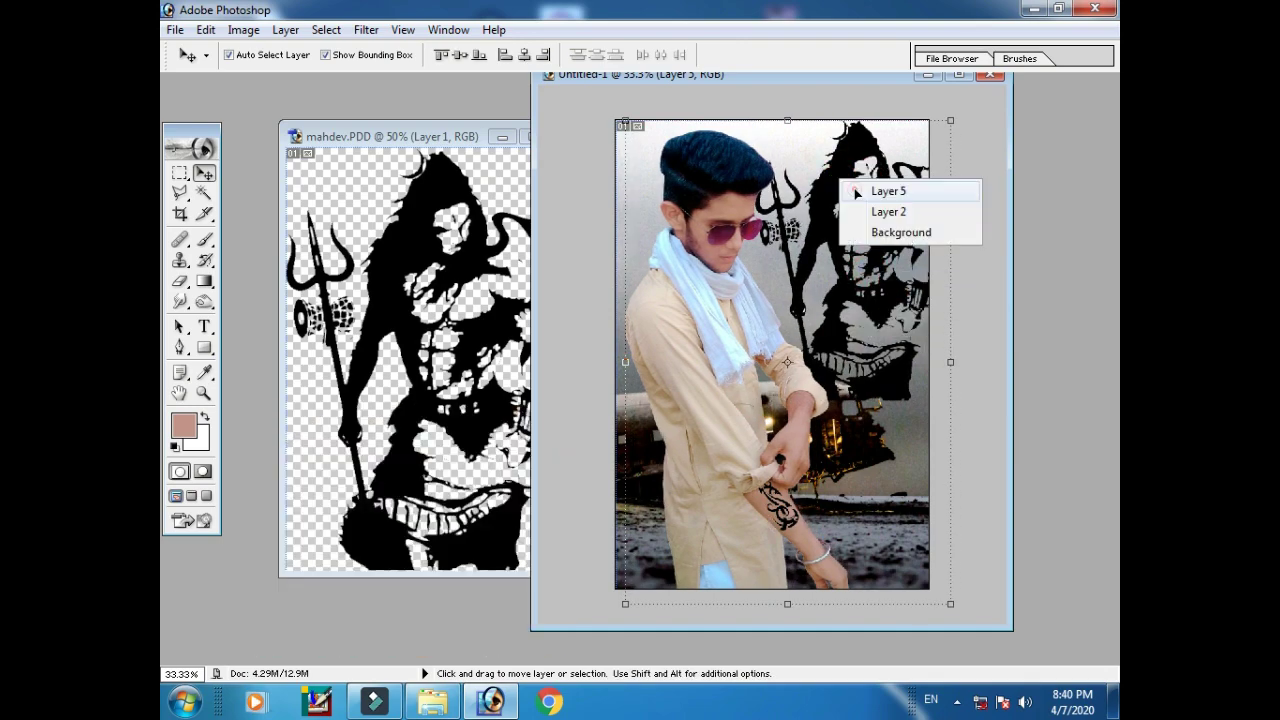
left_click_drag(845, 182, 831, 184)
key("F7")
right_click(815, 215)
left_click(830, 225)
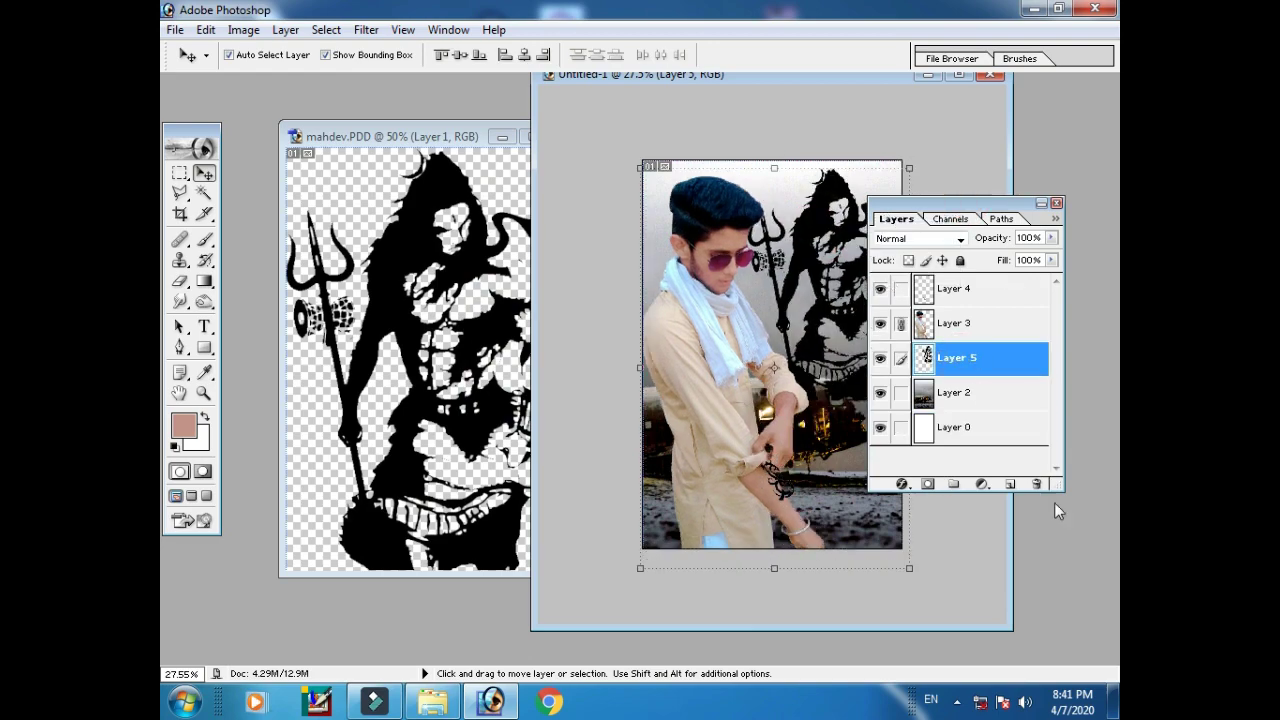
Free Transform the silhouette to about 93.5% above the boy's shoulder and commit
left_click(243, 29)
key("Escape")
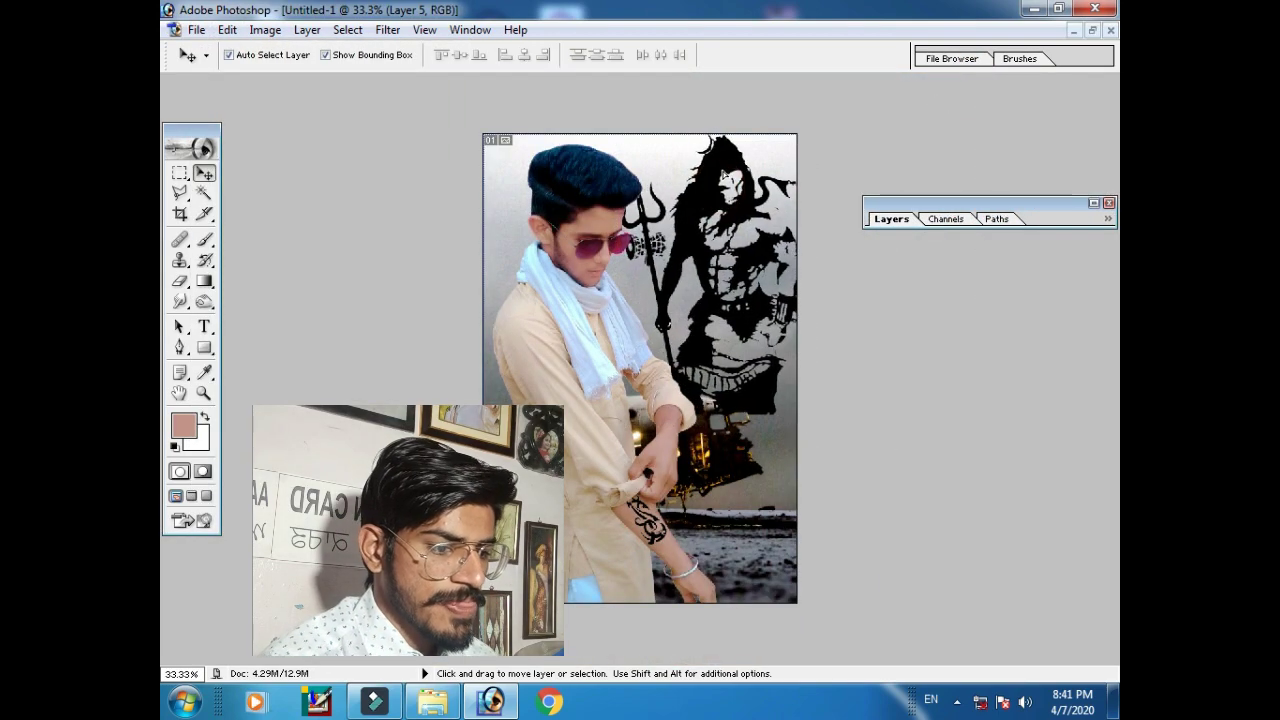
mouse_move(731, 193)
left_mouse_down()
mouse_move(659, 395)
mouse_move(636, 389)
left_mouse_up()
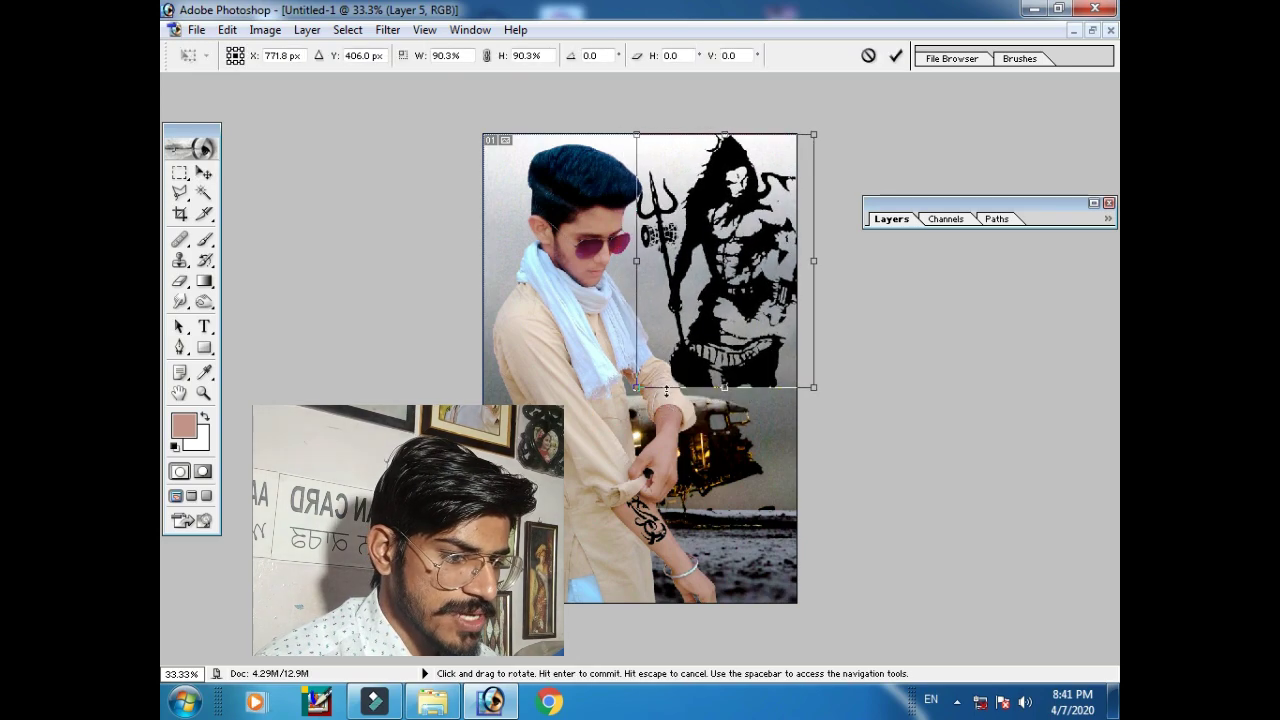
left_click_drag(736, 243, 753, 257)
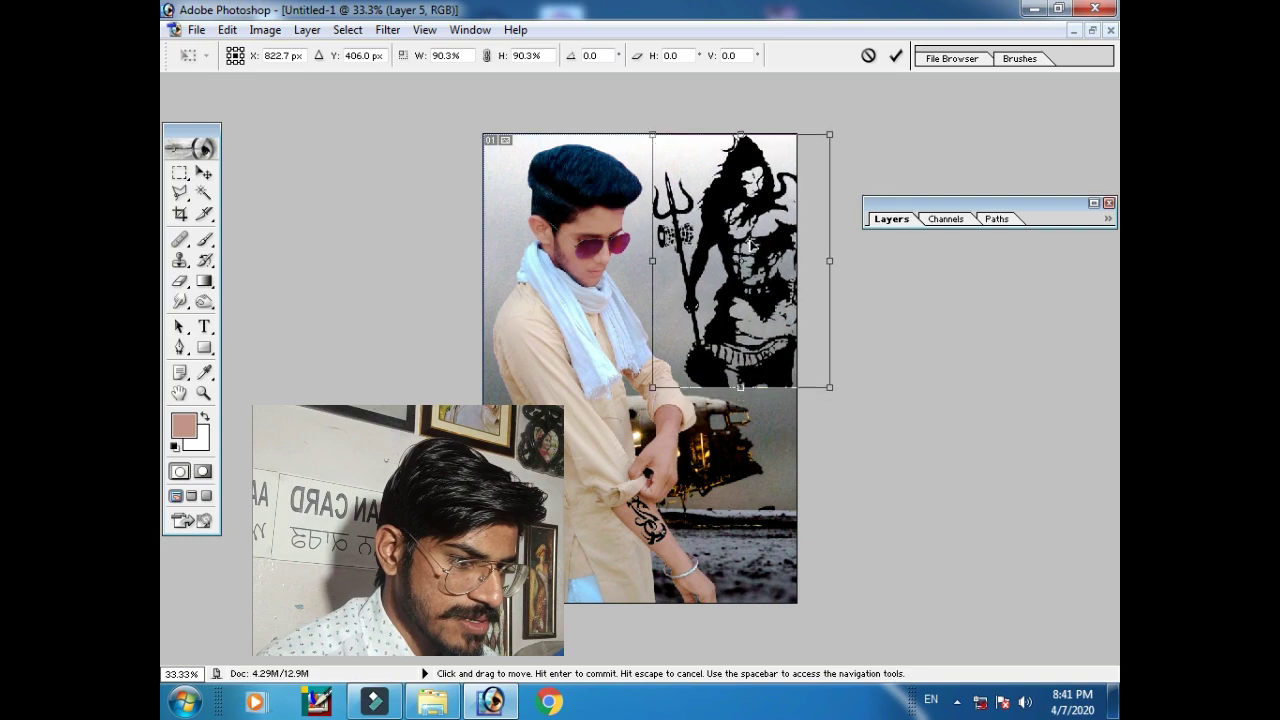
left_click_drag(650, 148, 647, 141)
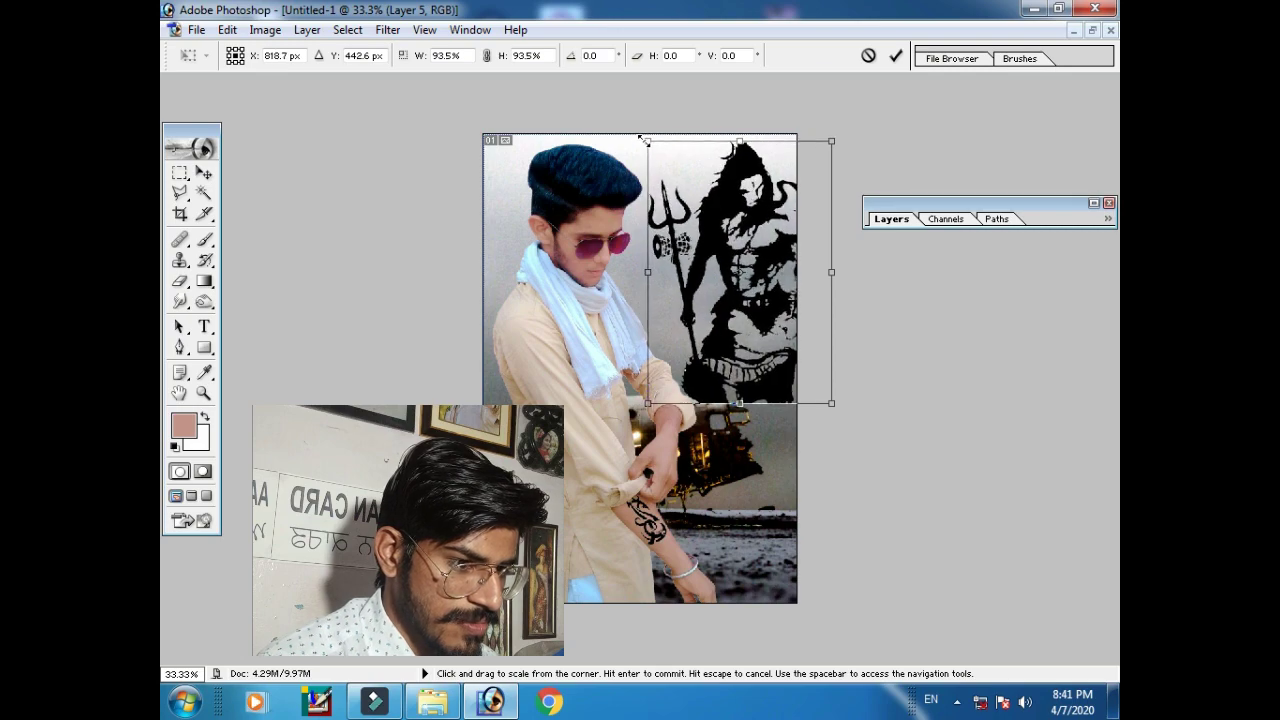
left_click(895, 55)
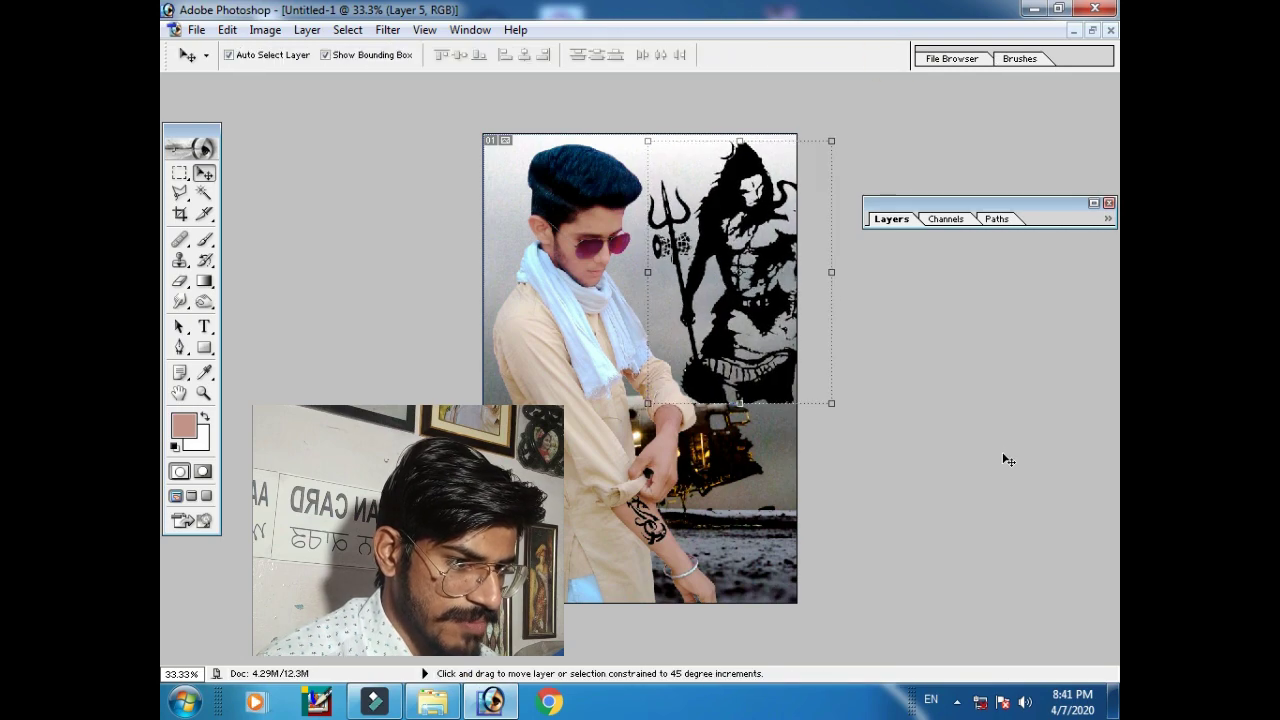
Erase the silhouette's lower edge over the airplane with a size-60 eraser
key("ctrl+plus")
scroll(965, 495, "down", 2)
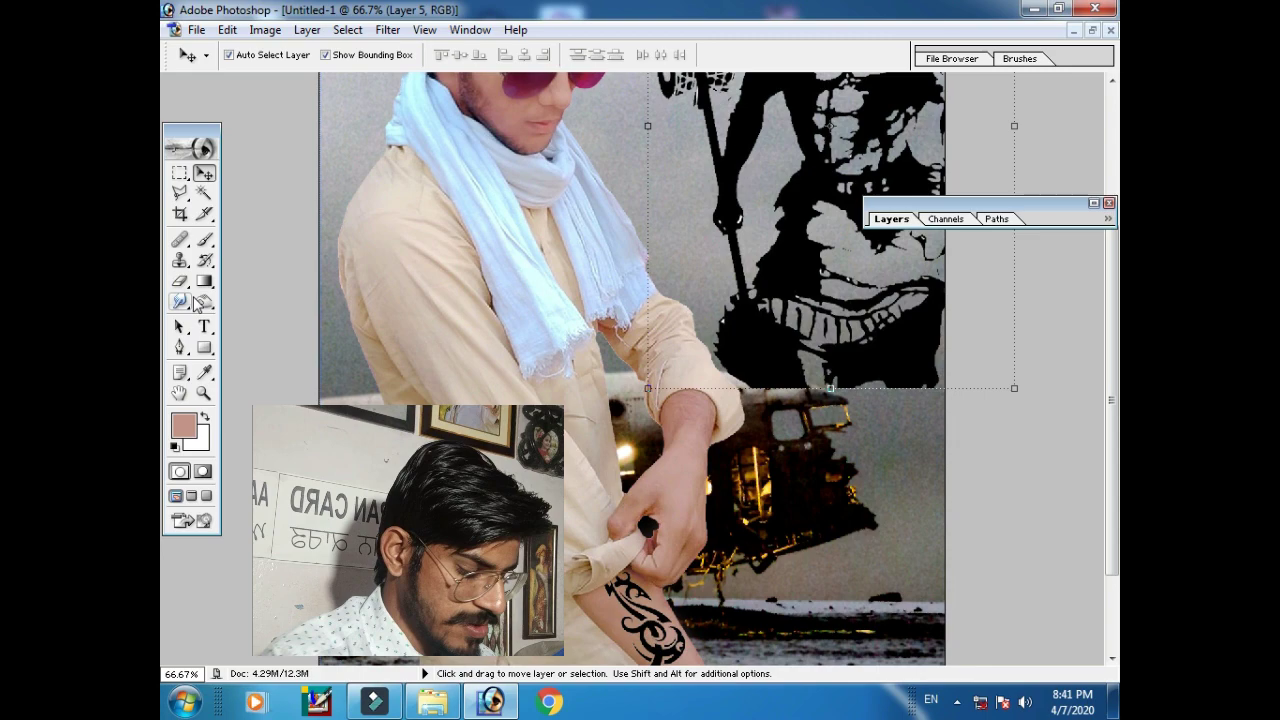
left_click(180, 281)
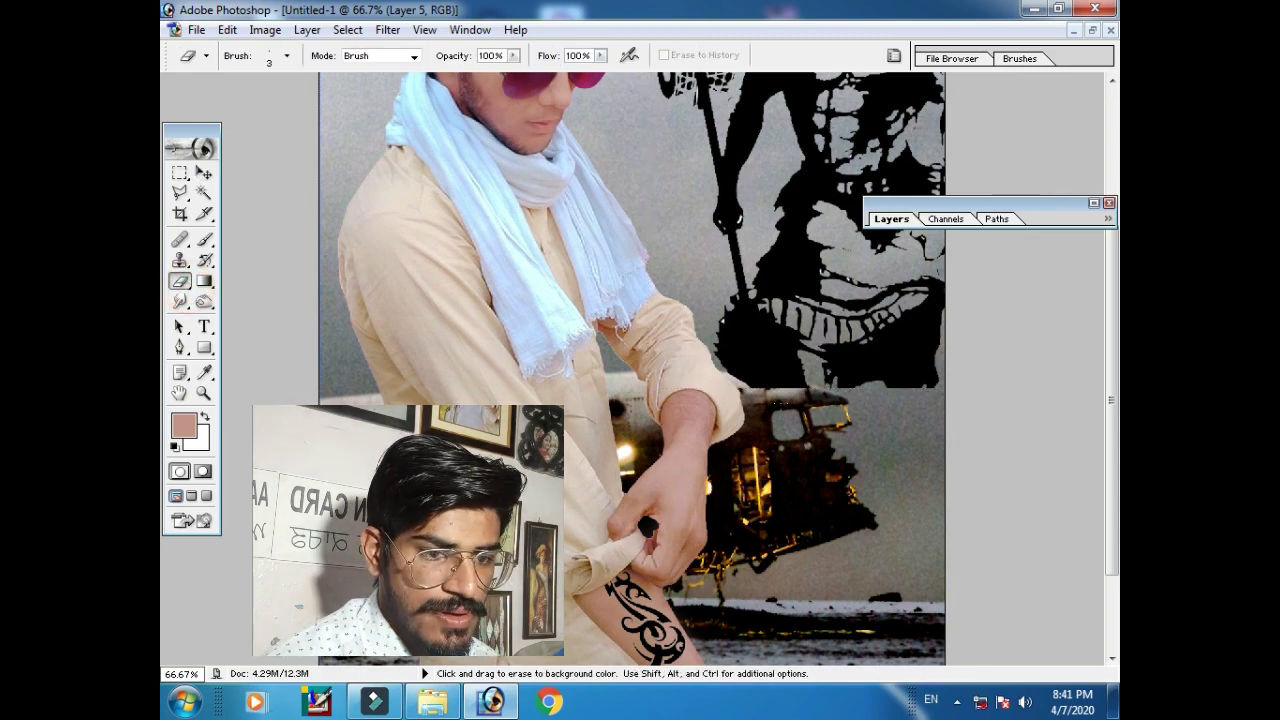
key("bracketright")
key("bracketright")
key("bracketright")
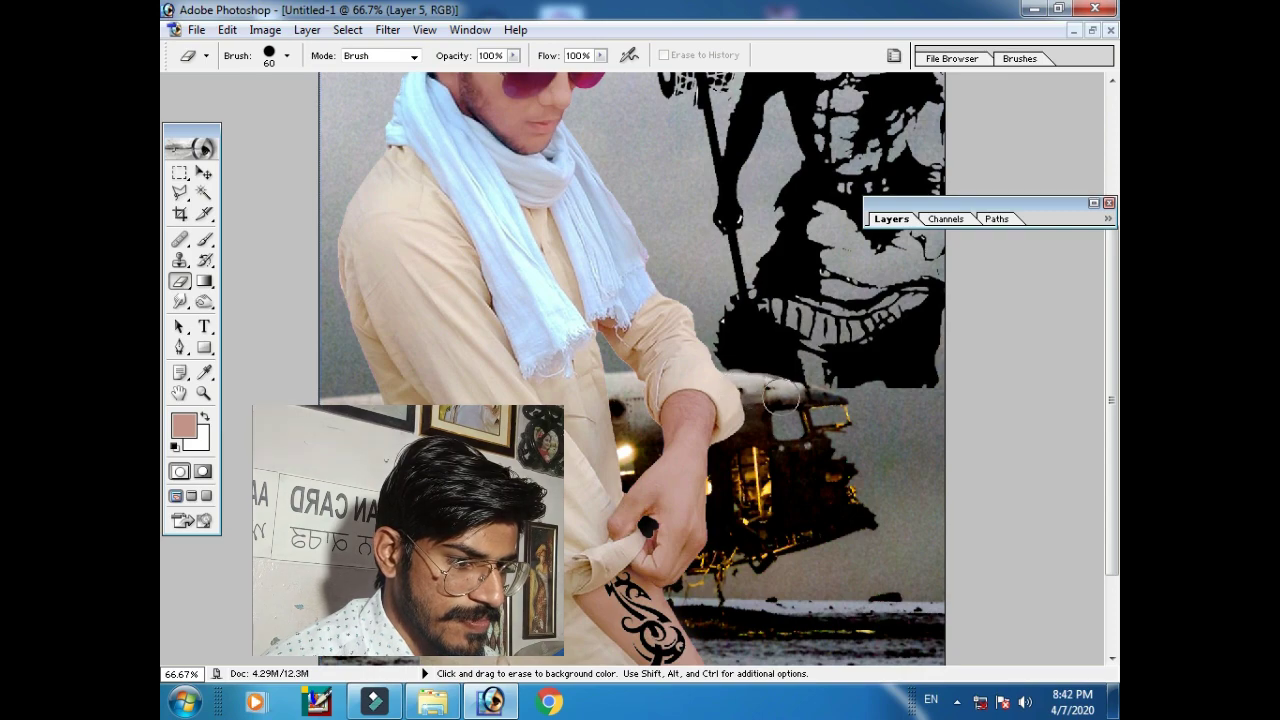
left_click_drag(781, 397, 870, 408)
Fade the Shiva figure's head and torso with a 200-size eraser at 30%
key("ctrl+minus")
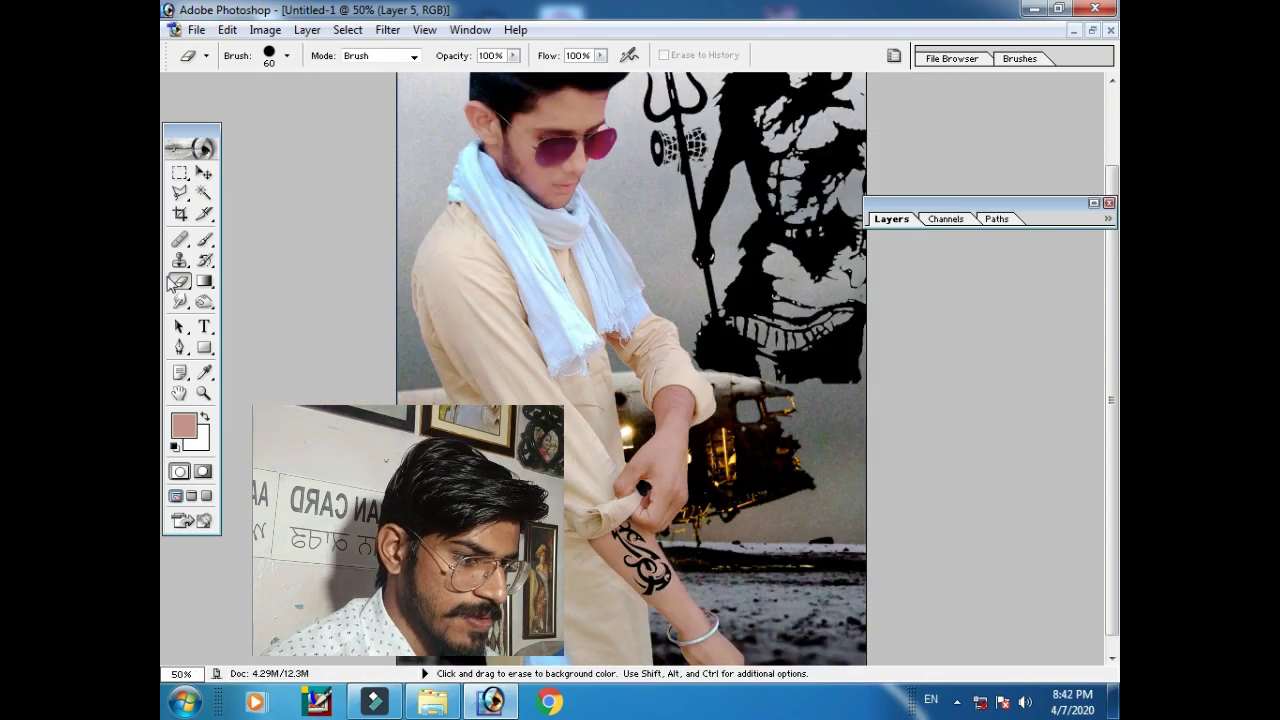
key("ctrl+minus")
key("3")
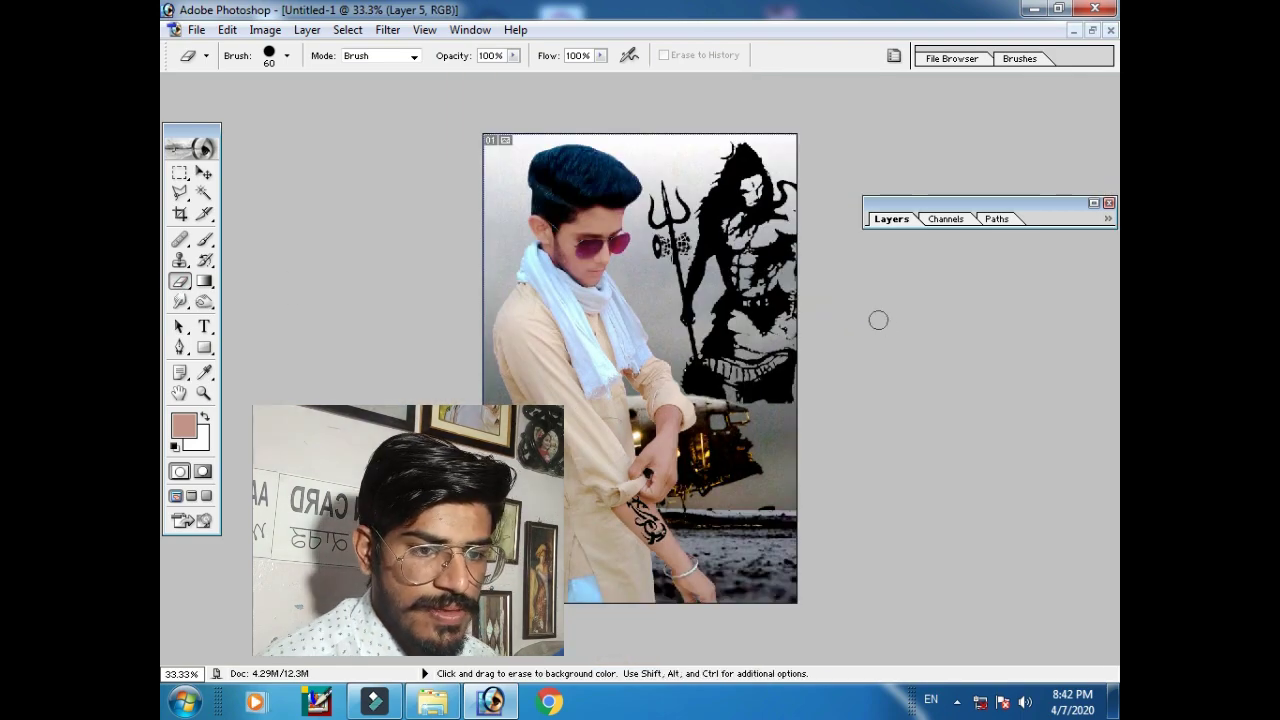
key("bracketright")
key("bracketright")
key("bracketright")
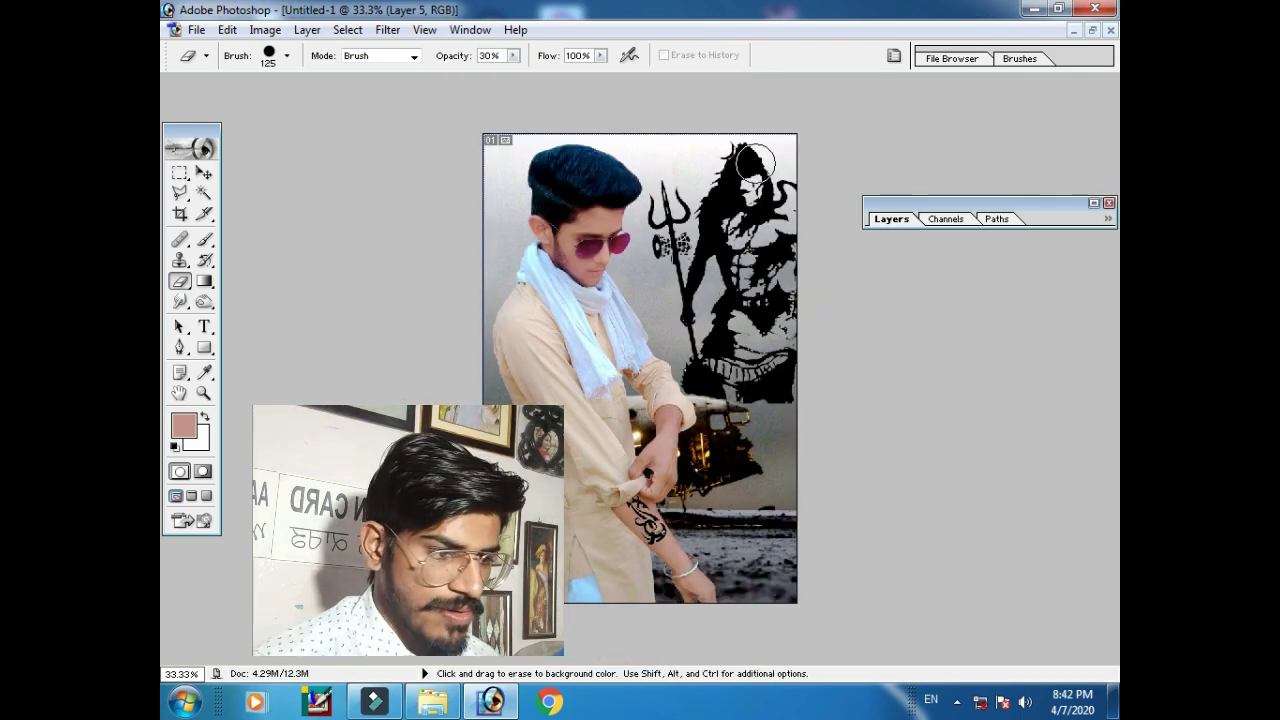
mouse_move(812, 153)
left_mouse_down()
mouse_move(714, 167)
mouse_move(735, 320)
left_mouse_up()
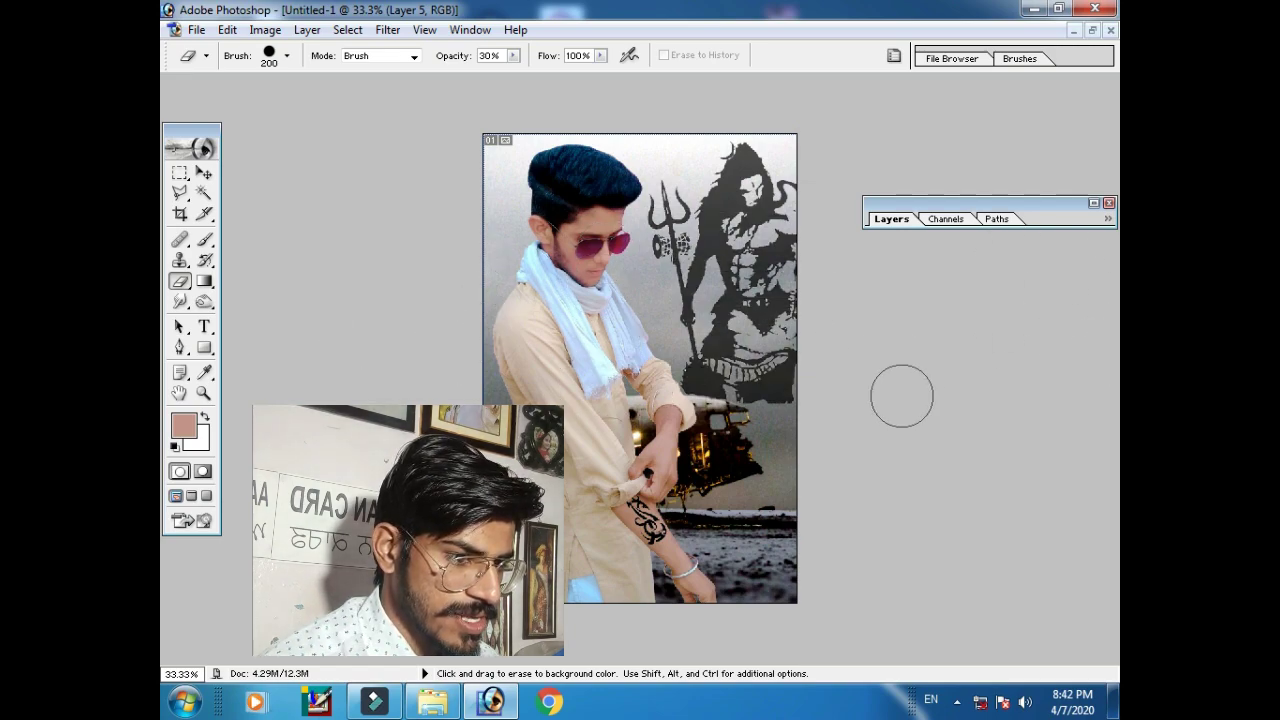
left_click(819, 228)
mouse_move(812, 190)
left_mouse_down()
mouse_move(919, 243)
mouse_move(915, 390)
left_mouse_up()
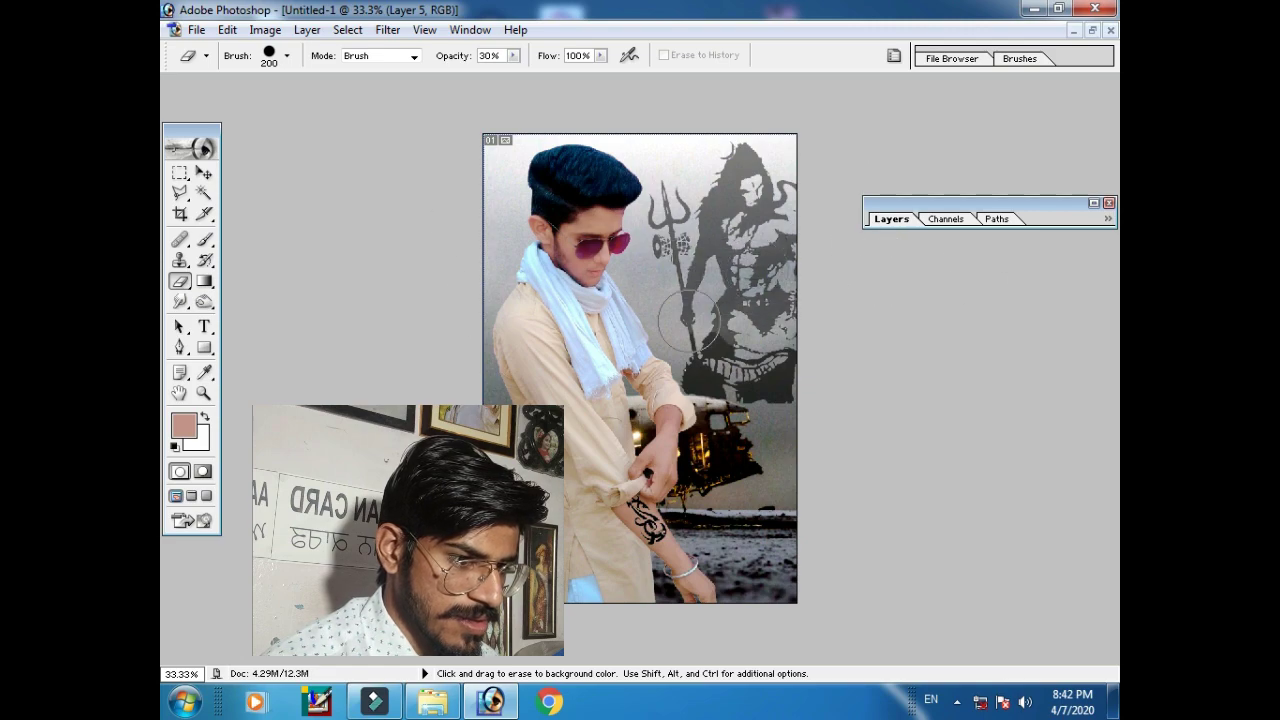
left_click_drag(888, 118, 881, 346)
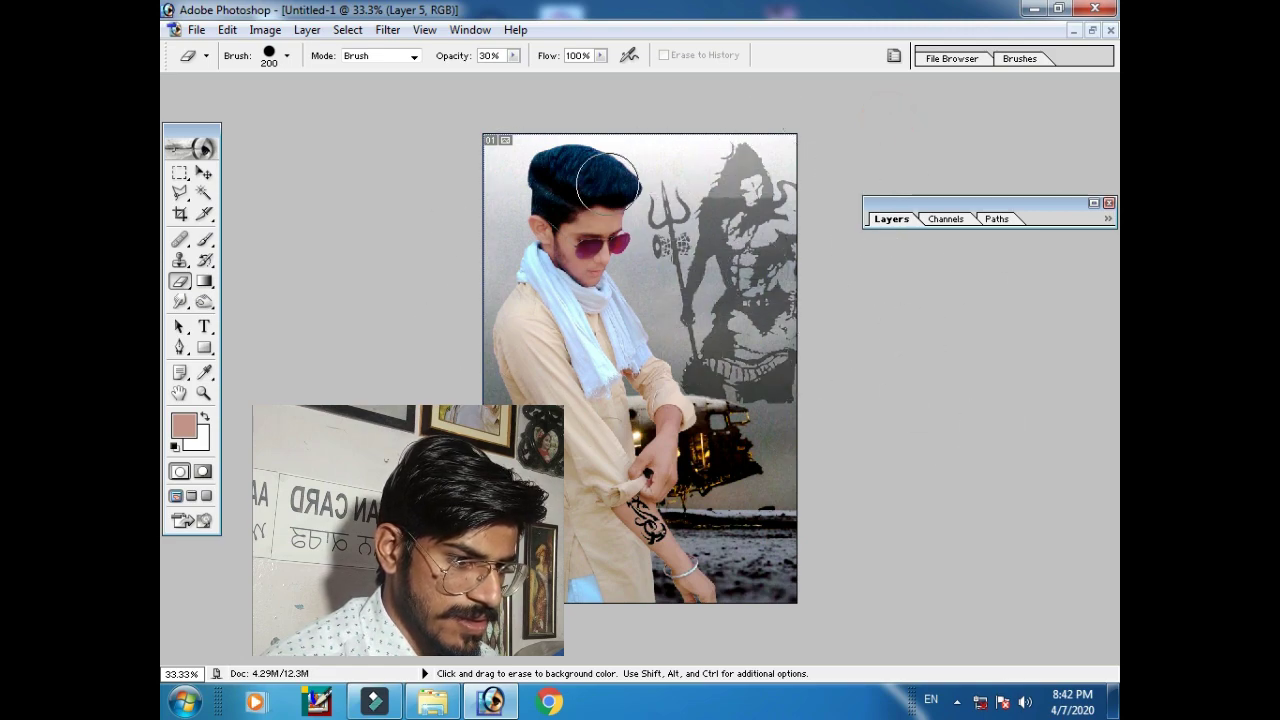
Raise the eraser strength to 70% and open a colour adjustment for the boy's layer
key("7")
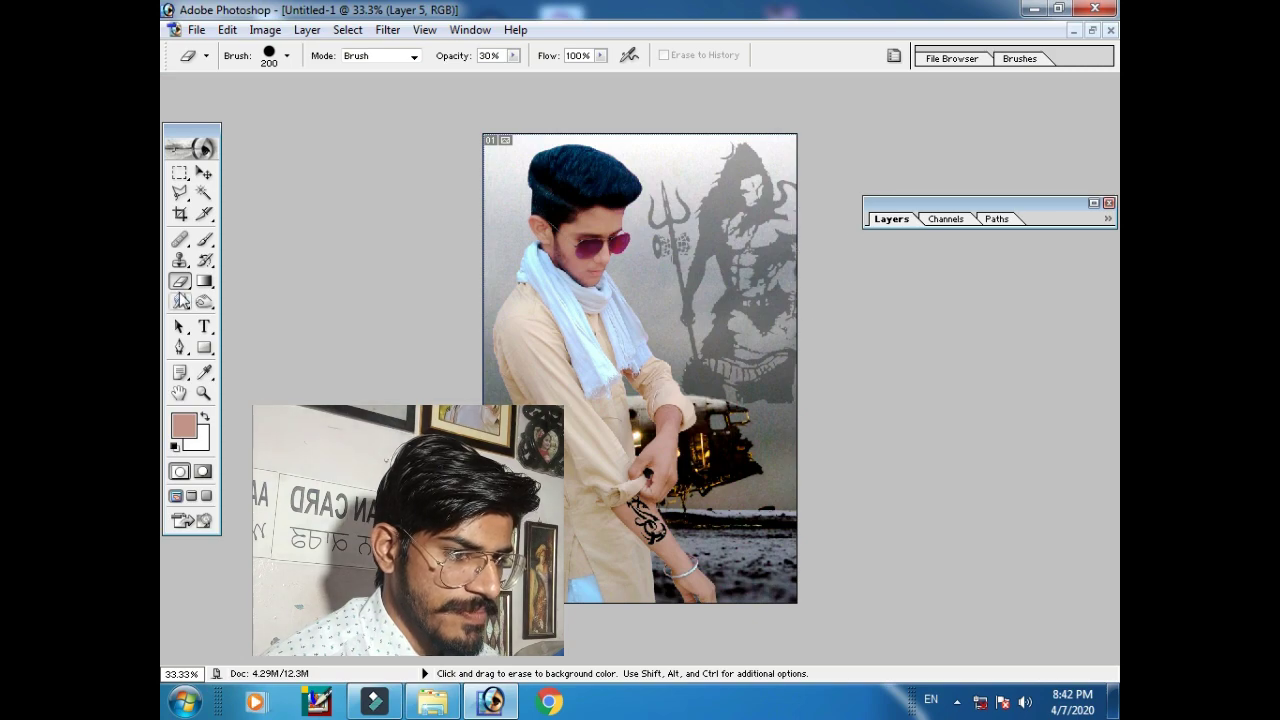
left_click(287, 56)
double_click(200, 170)
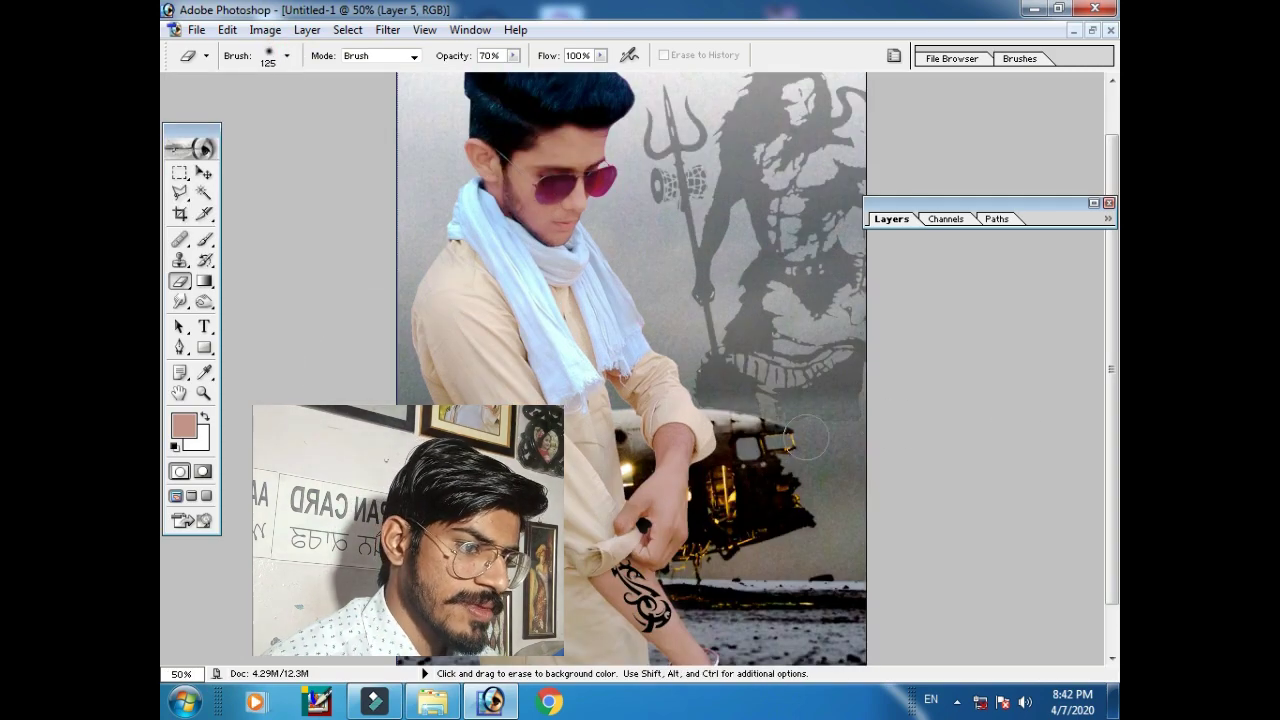
key("v")
left_click(265, 29)
left_click(460, 260)
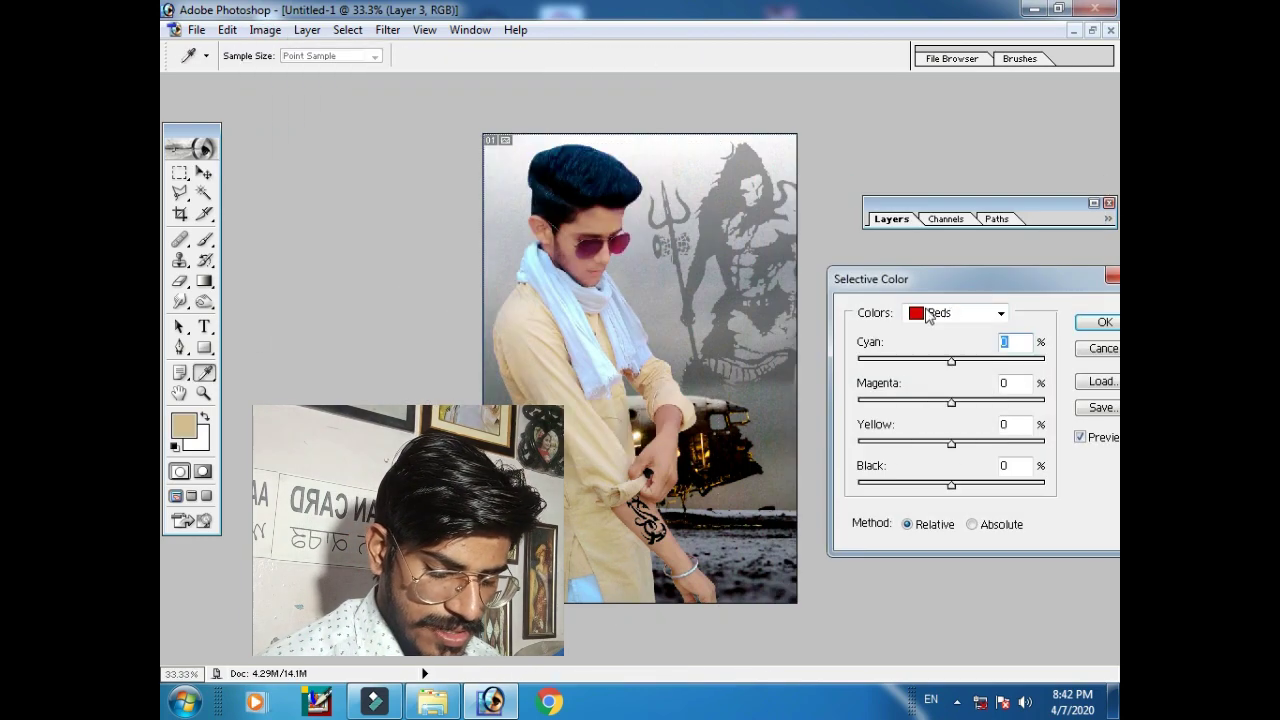
Open the Filter menu to reach the Lens Flare render filter
left_click(387, 29)
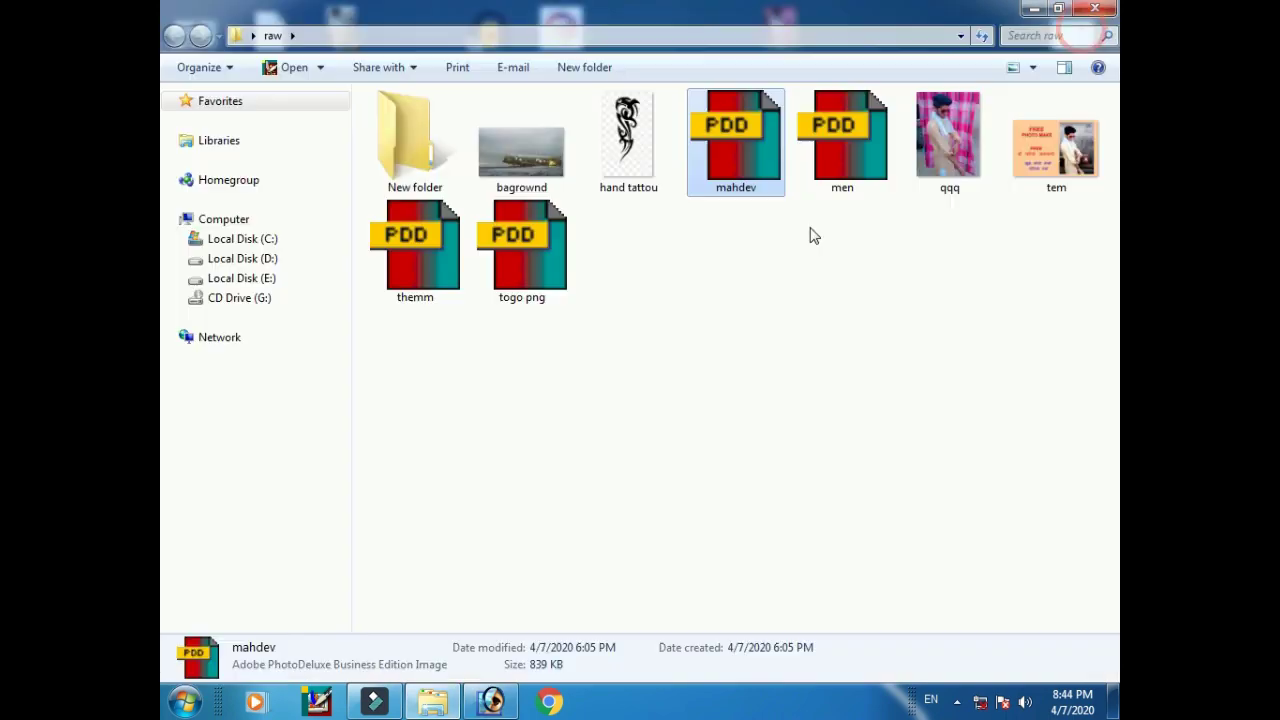
Open the saved image 444 from Explorer in Windows Photo Viewer
double_click(637, 119)
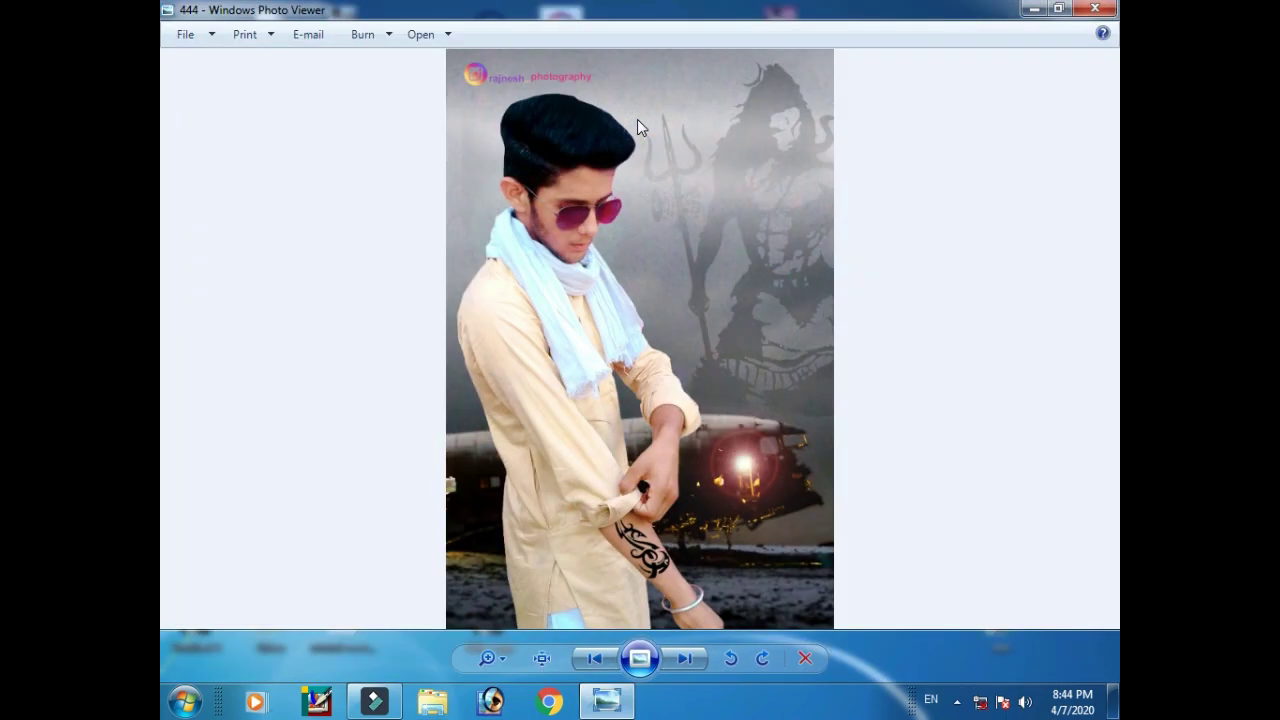